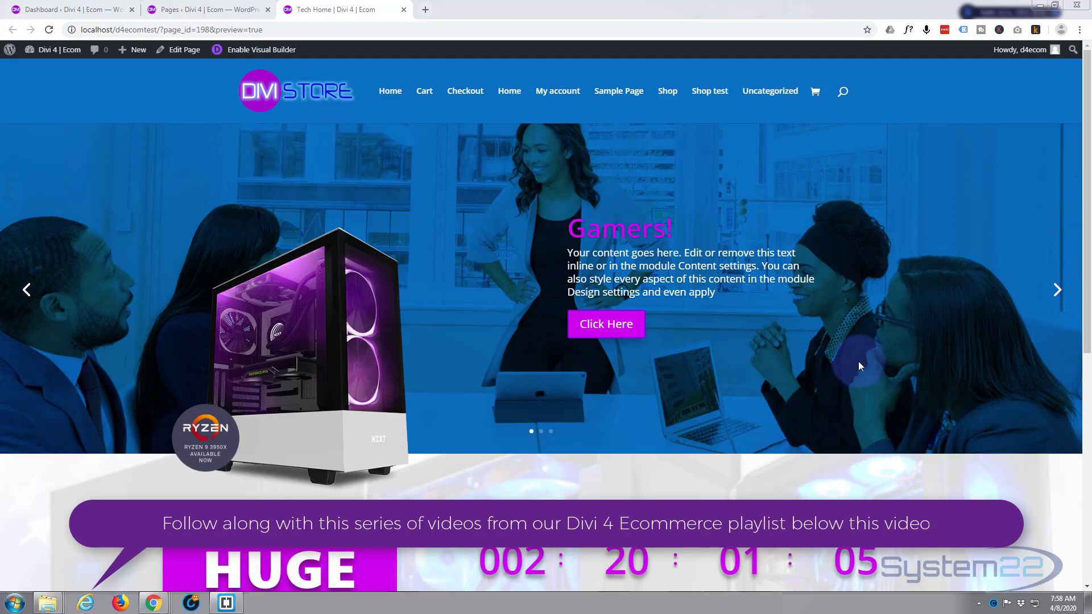
Step: Look over the Tech Home page preview and view the Laptop product category's storefront page from the category list
{"action": "scroll", "coordinate": [882, 365], "scroll_direction": "down", "scroll_amount": 6}
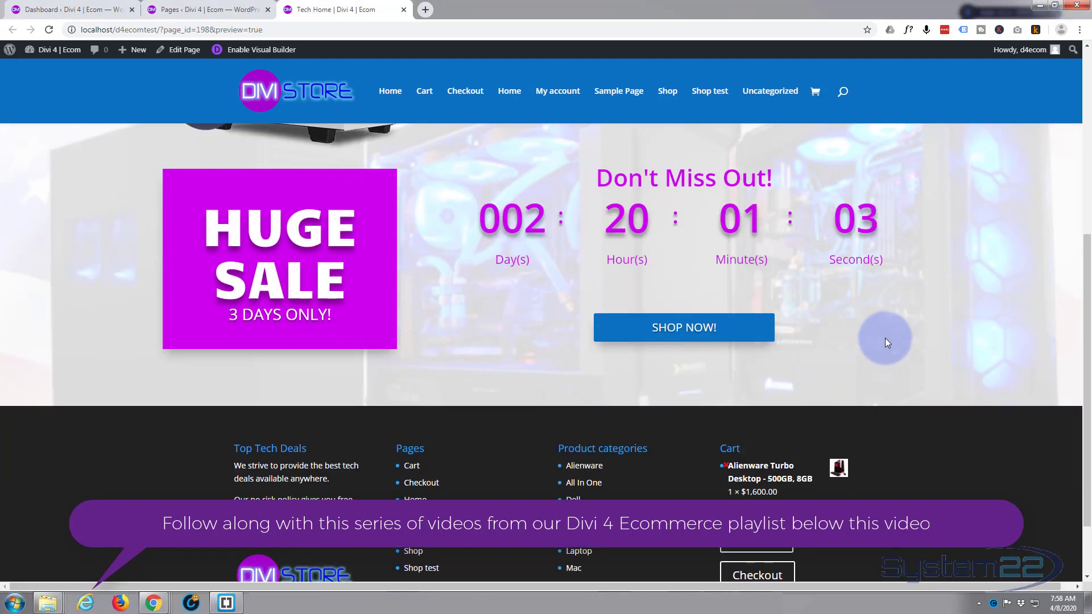
{"action": "scroll", "coordinate": [893, 307], "scroll_direction": "up", "scroll_amount": 1}
{"action": "scroll", "coordinate": [902, 273], "scroll_direction": "up", "scroll_amount": 3}
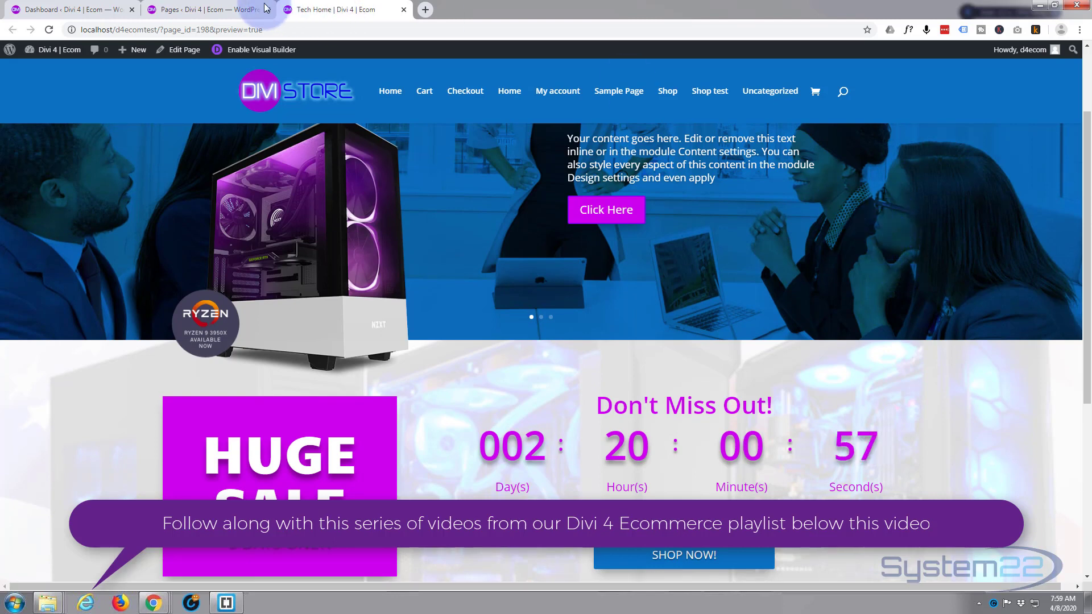
{"action": "left_click", "coordinate": [227, 13]}
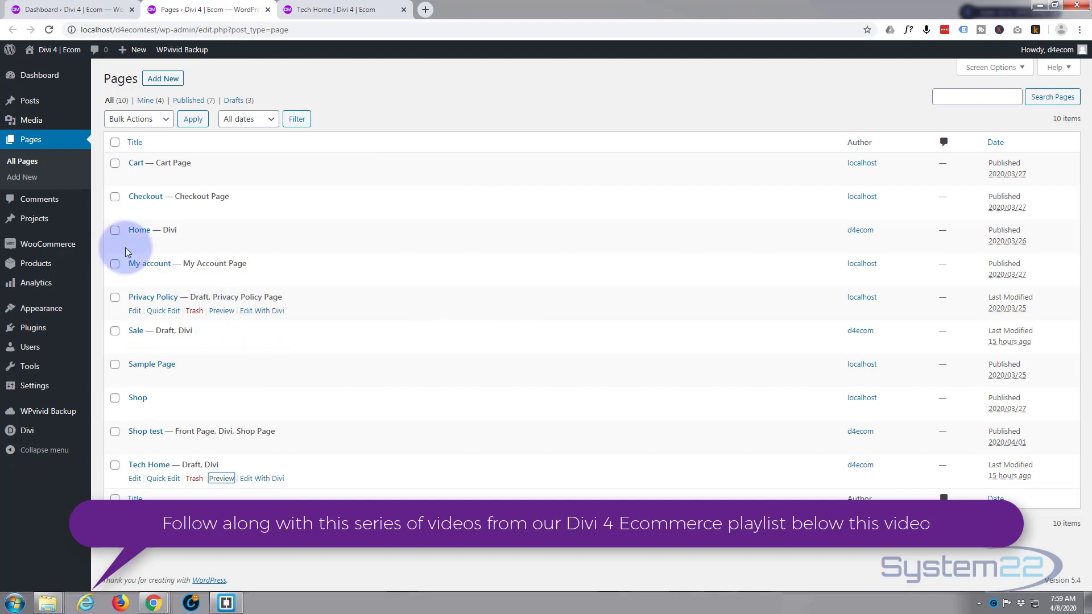
{"action": "mouse_move", "coordinate": [40, 263]}
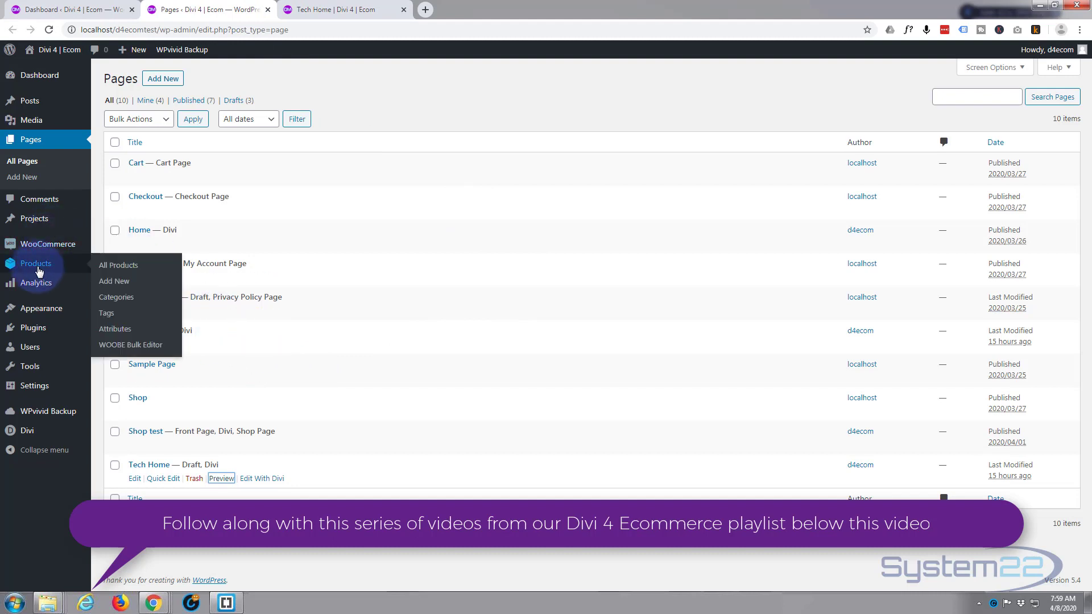
{"action": "left_click", "coordinate": [108, 299]}
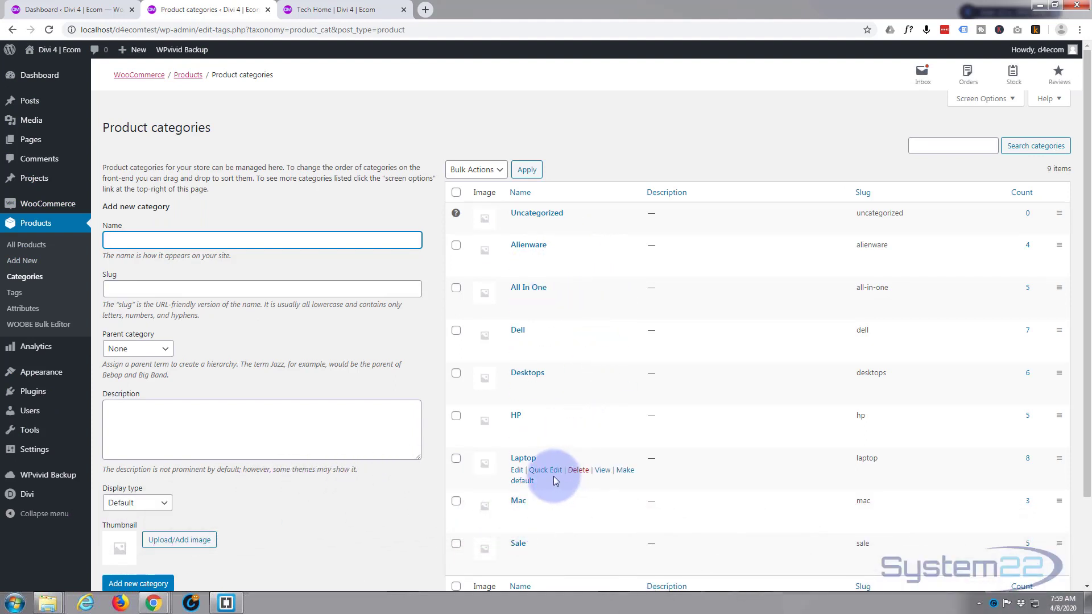
{"action": "middle_click", "coordinate": [601, 475]}
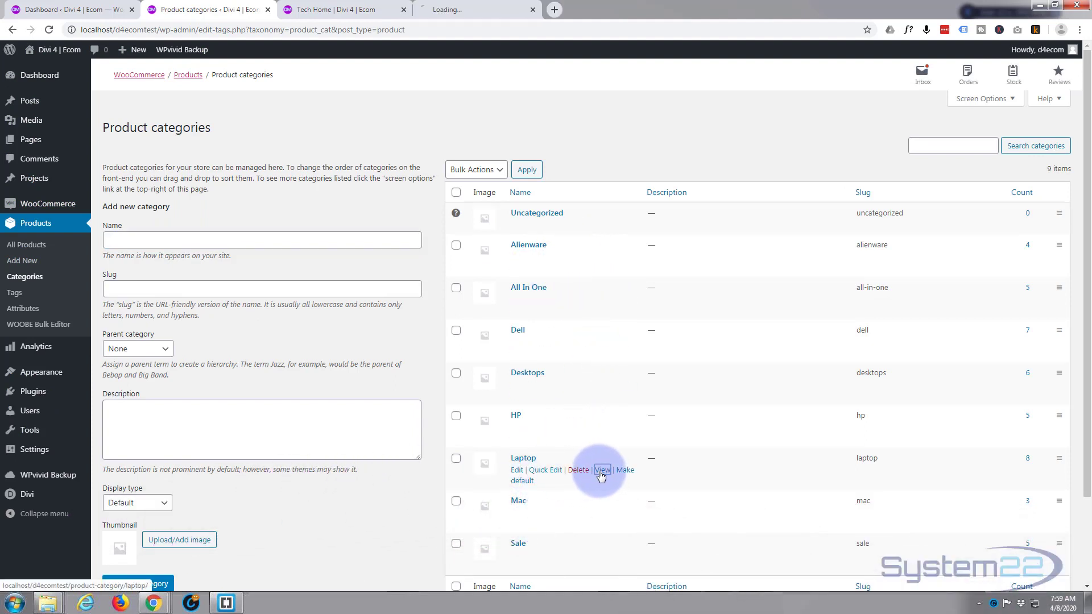
{"action": "left_click", "coordinate": [483, 9]}
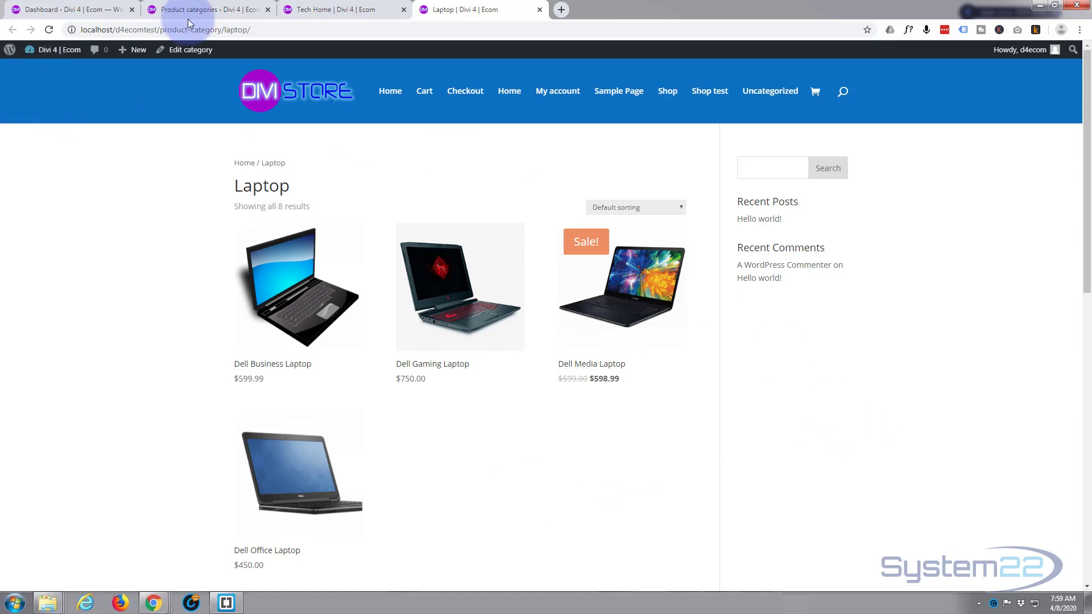
Step: Open the Divi Theme Builder from the site's admin dashboard
{"action": "left_click", "coordinate": [71, 10]}
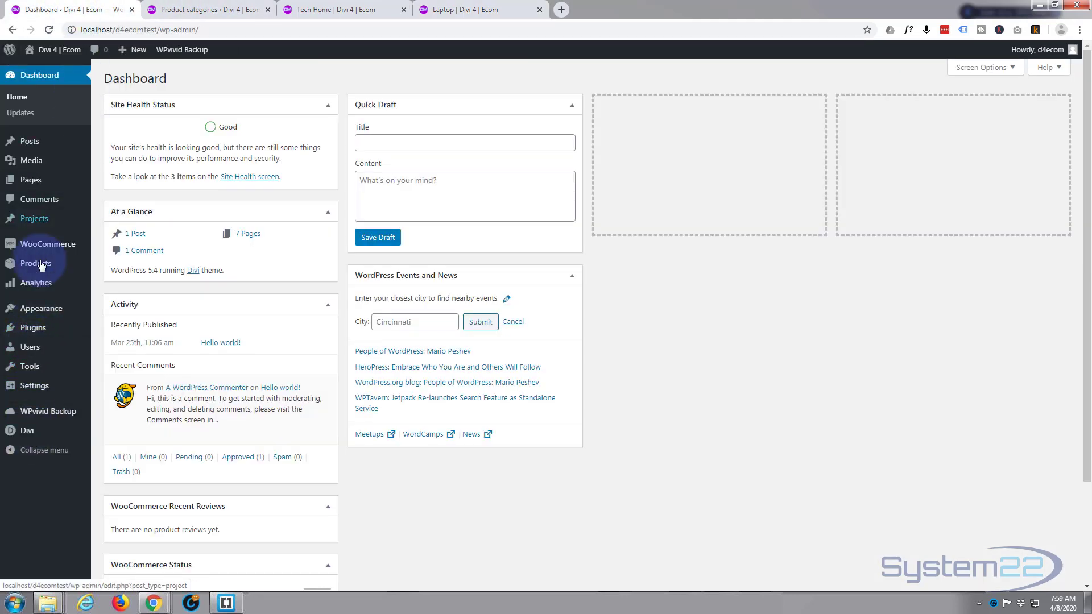
{"action": "mouse_move", "coordinate": [35, 435]}
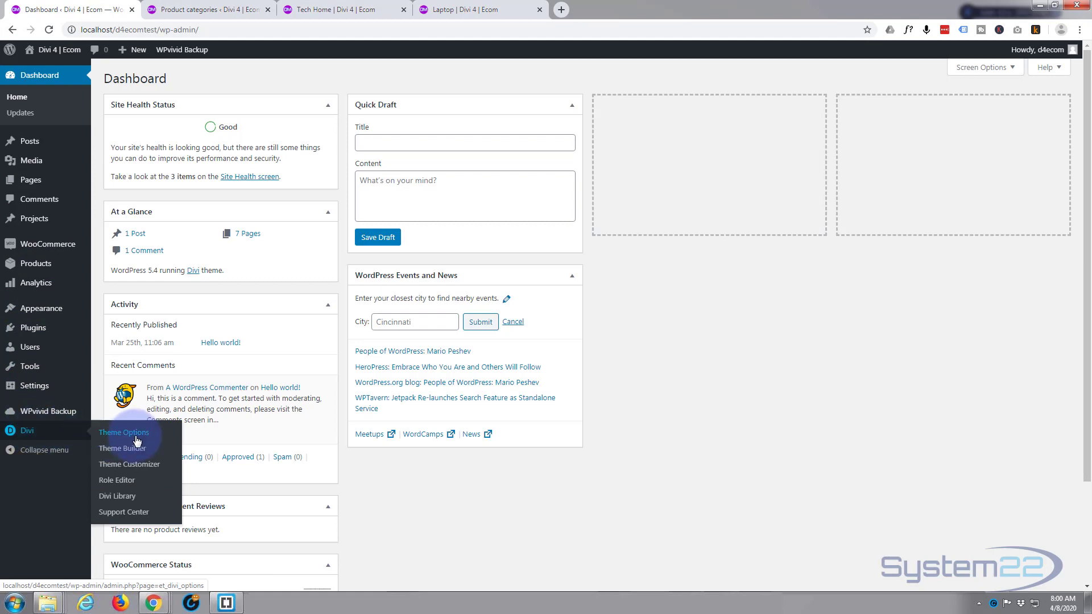
{"action": "left_click", "coordinate": [127, 454]}
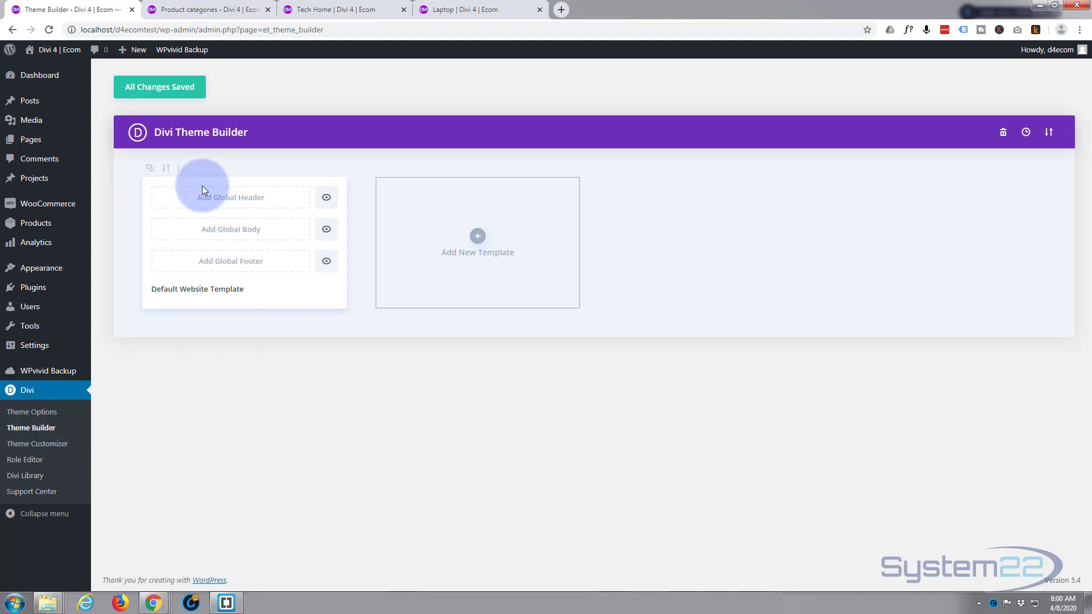
Step: Create a new template for the specific product category pages Alienware, All In One, Dell, Desktops, HP, Laptop, Mac and Sale
{"action": "left_click", "coordinate": [478, 239]}
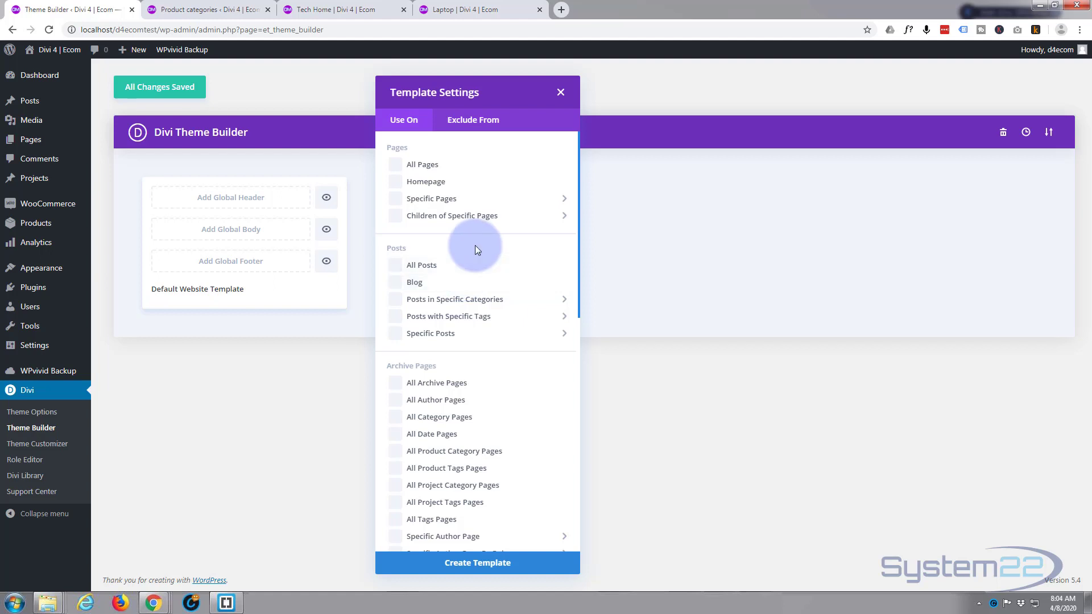
{"action": "scroll", "coordinate": [463, 420], "scroll_direction": "down", "scroll_amount": 2}
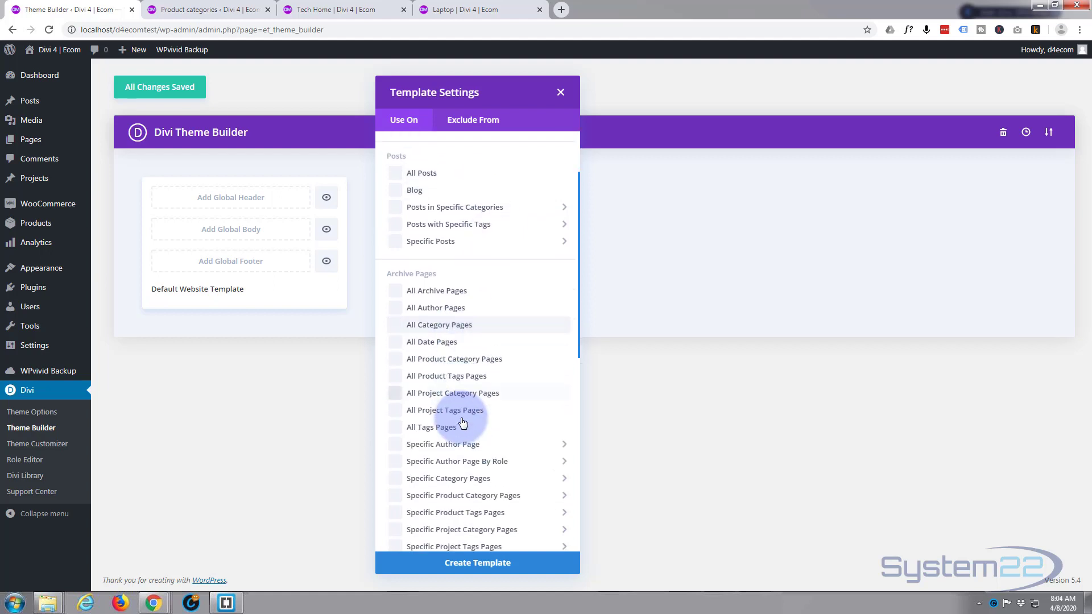
{"action": "mouse_move", "coordinate": [462, 421]}
{"action": "scroll", "coordinate": [462, 421], "scroll_direction": "down", "scroll_amount": 1}
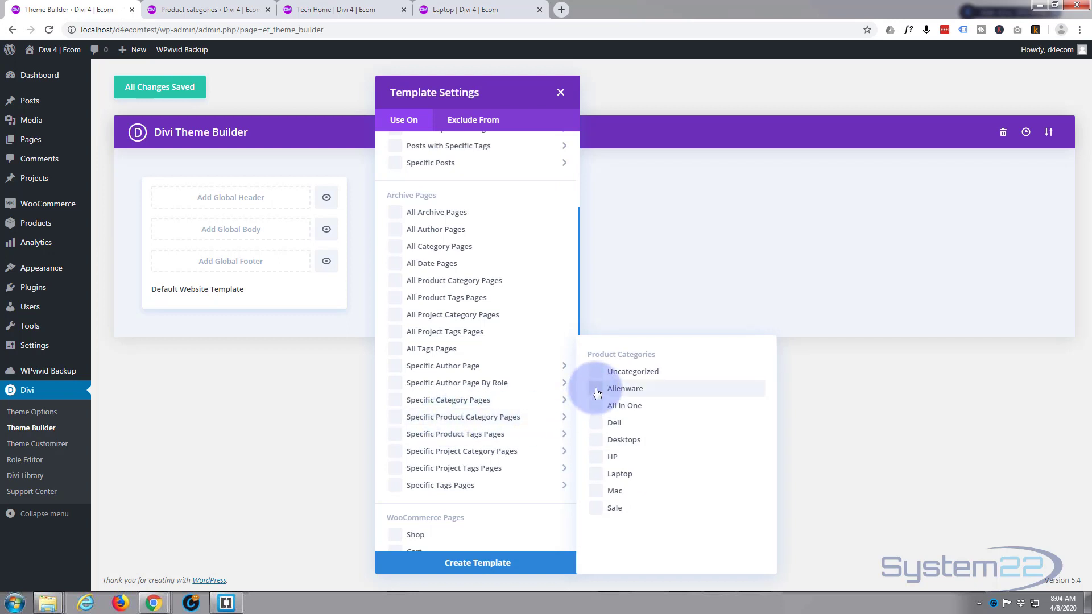
{"action": "left_click", "coordinate": [600, 392]}
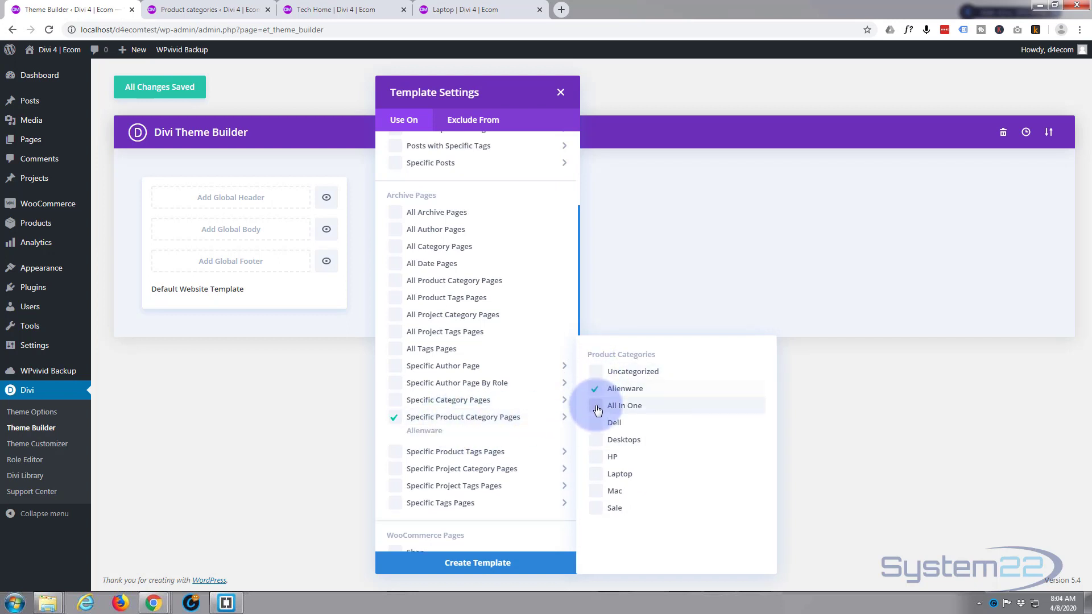
{"action": "left_click", "coordinate": [598, 407]}
{"action": "left_click", "coordinate": [595, 426]}
{"action": "left_click", "coordinate": [596, 441]}
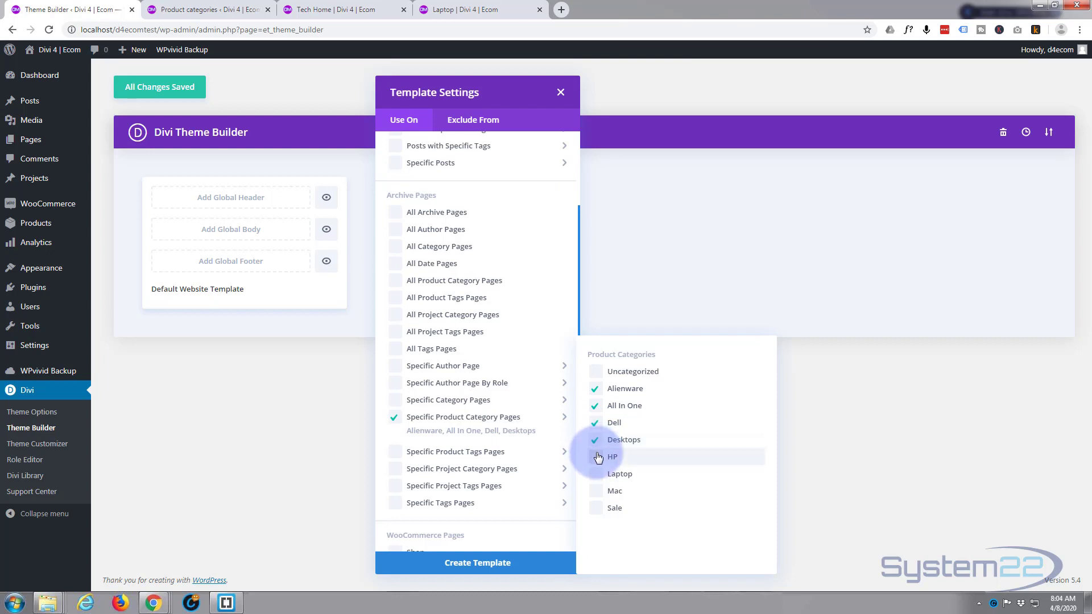
{"action": "left_click", "coordinate": [597, 458]}
{"action": "left_click", "coordinate": [595, 478]}
{"action": "left_click", "coordinate": [596, 492]}
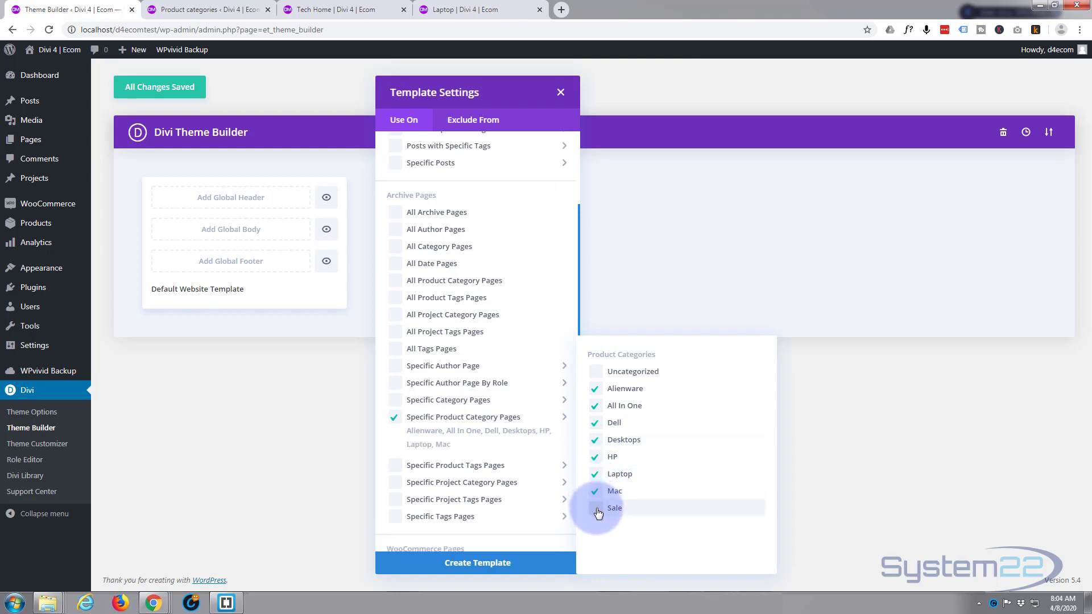
{"action": "left_click", "coordinate": [597, 509]}
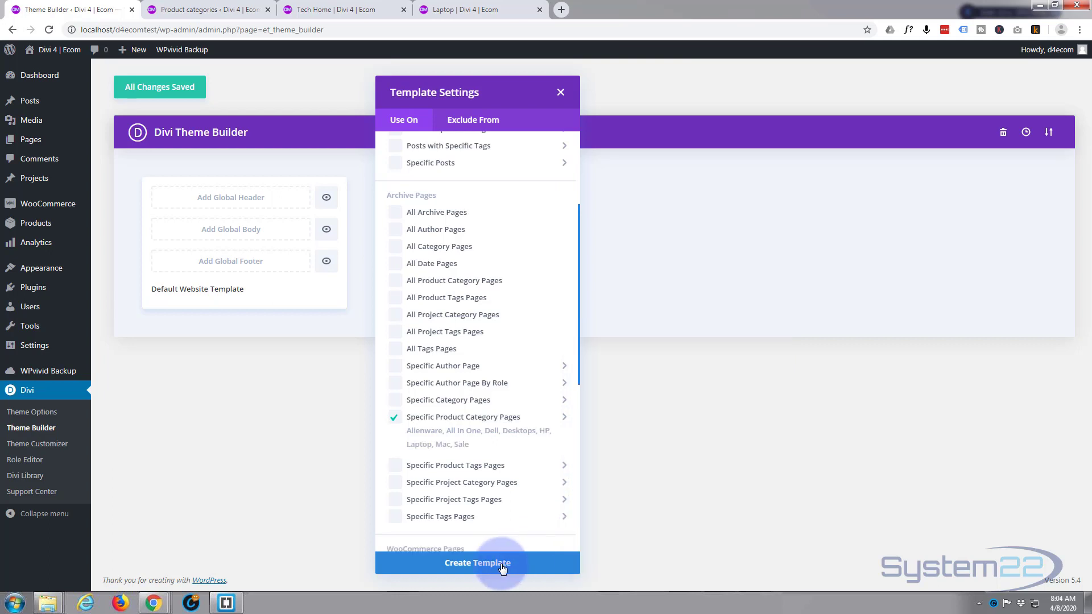
{"action": "left_click", "coordinate": [502, 566]}
Step: Build a custom body from scratch for the product category template and insert a single-column row
{"action": "mouse_move", "coordinate": [439, 227]}
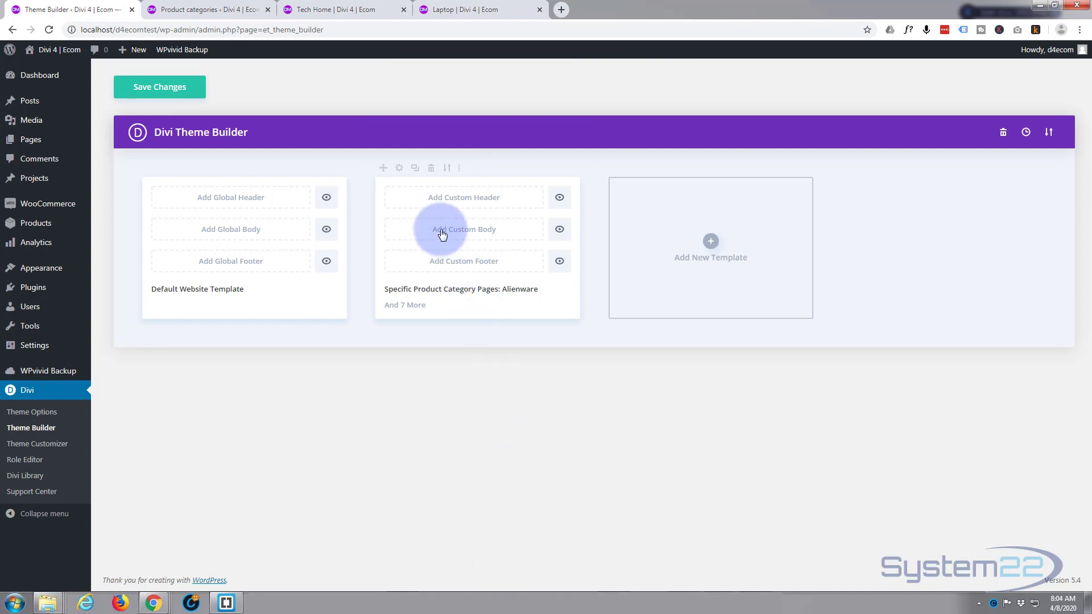
{"action": "left_click", "coordinate": [488, 233]}
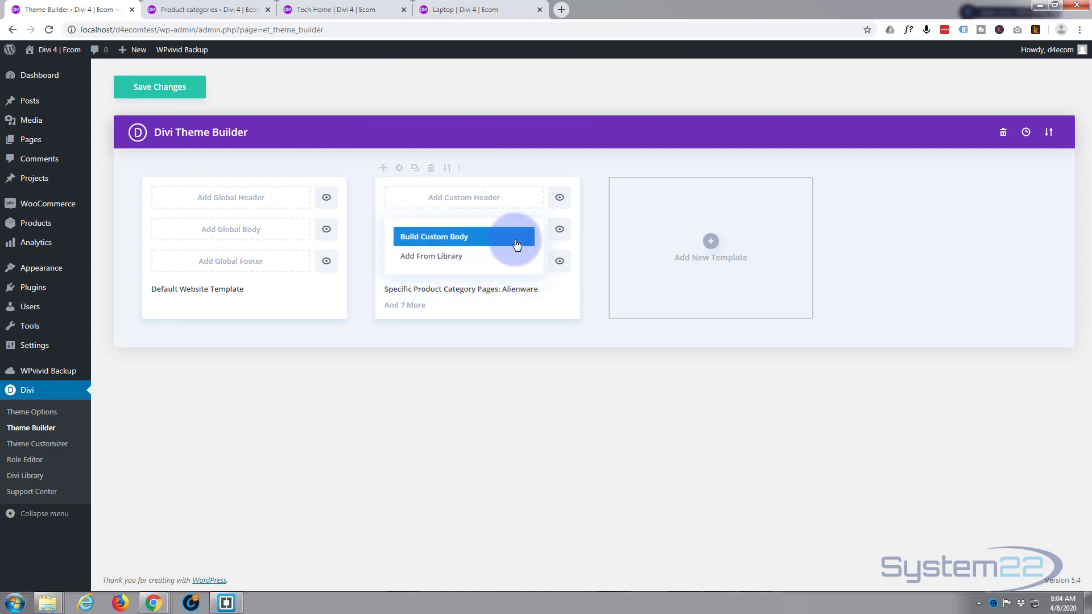
{"action": "left_click", "coordinate": [447, 236]}
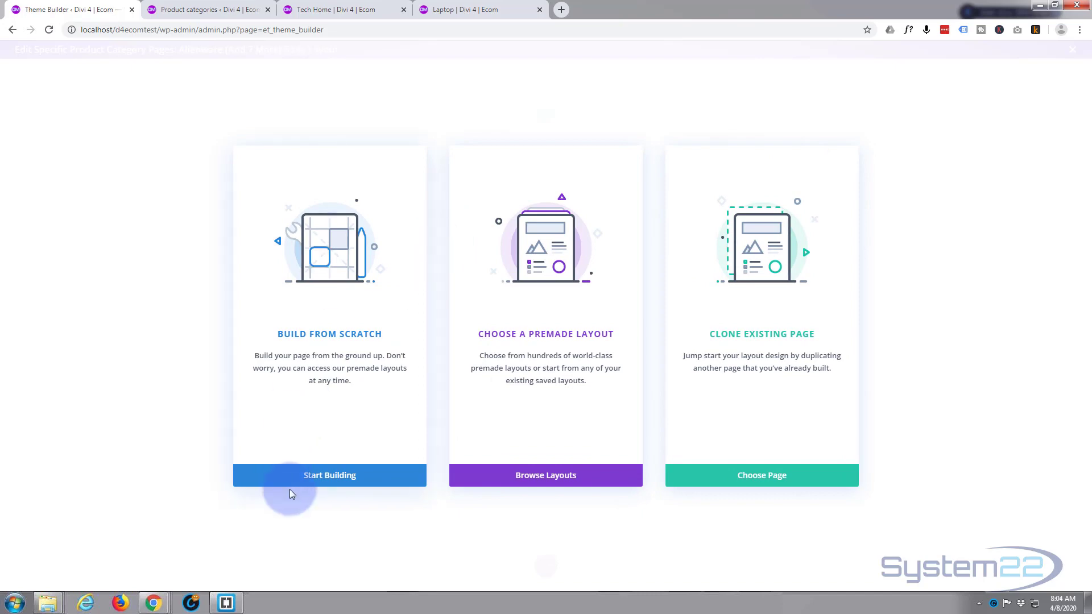
{"action": "left_click", "coordinate": [317, 477]}
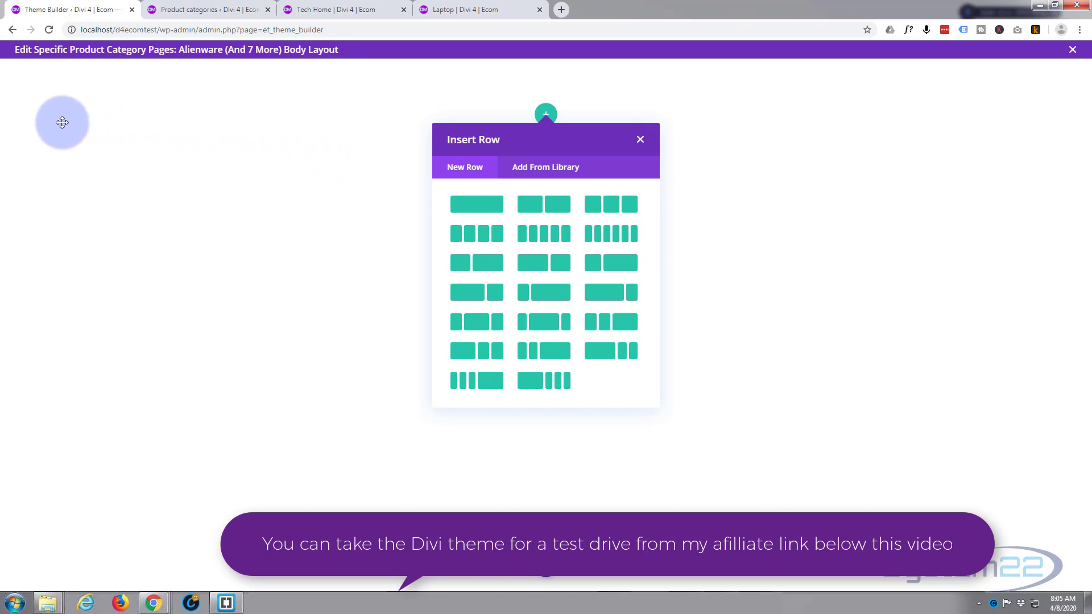
{"action": "left_click", "coordinate": [481, 210]}
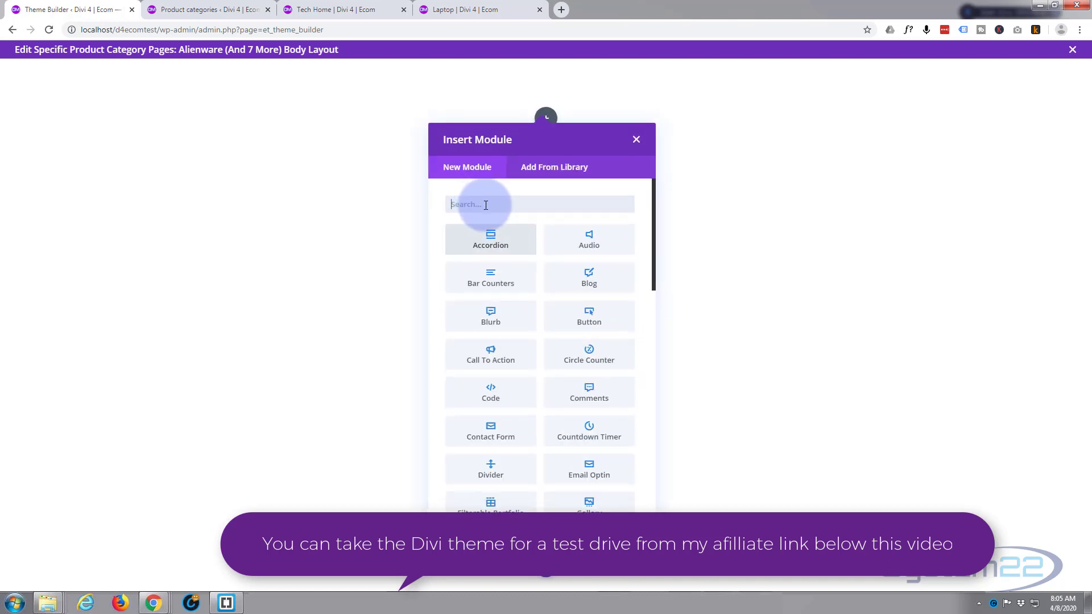
Step: Add a Text module to the row and replace its placeholder body with the dynamic Post/Archive Title
{"action": "scroll", "coordinate": [557, 293], "scroll_direction": "down", "scroll_amount": 4}
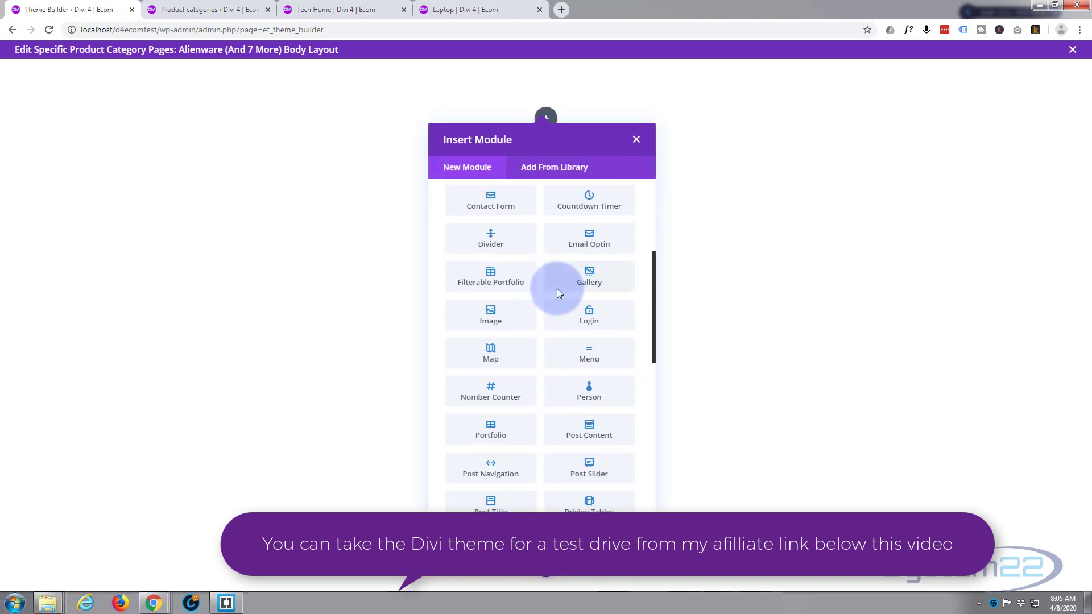
{"action": "scroll", "coordinate": [558, 293], "scroll_direction": "down", "scroll_amount": 6}
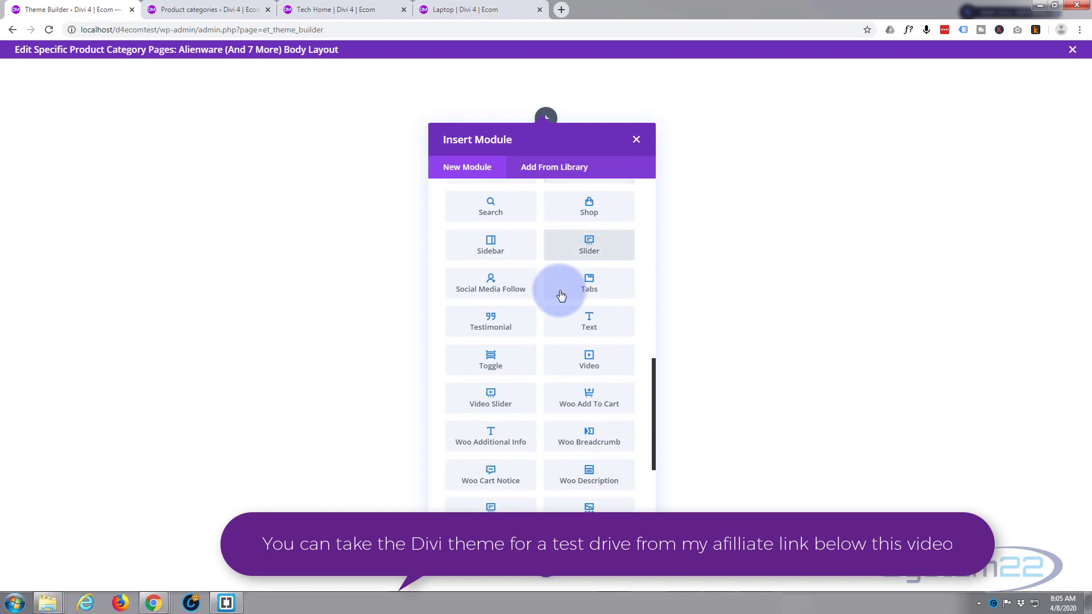
{"action": "left_click", "coordinate": [587, 321]}
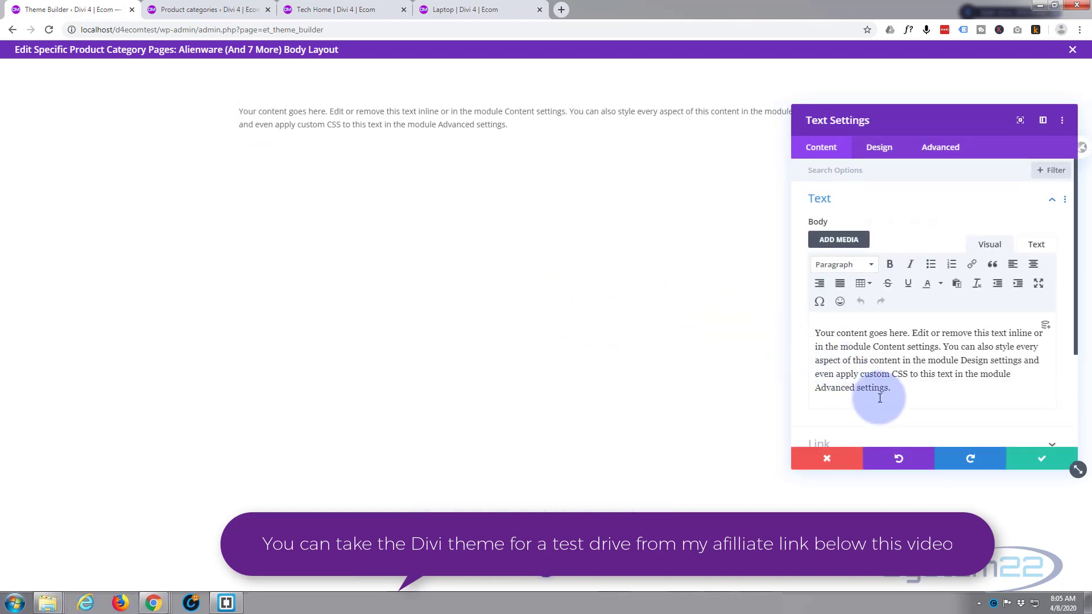
{"action": "left_click_drag", "start_coordinate": [892, 389], "coordinate": [796, 315]}
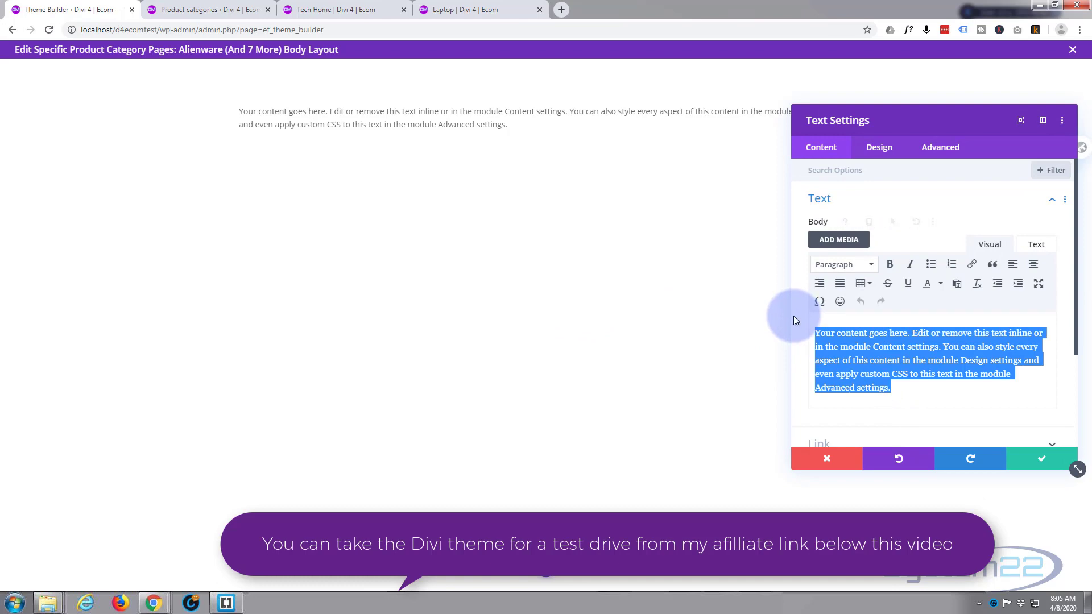
{"action": "key", "text": "BackSpace"}
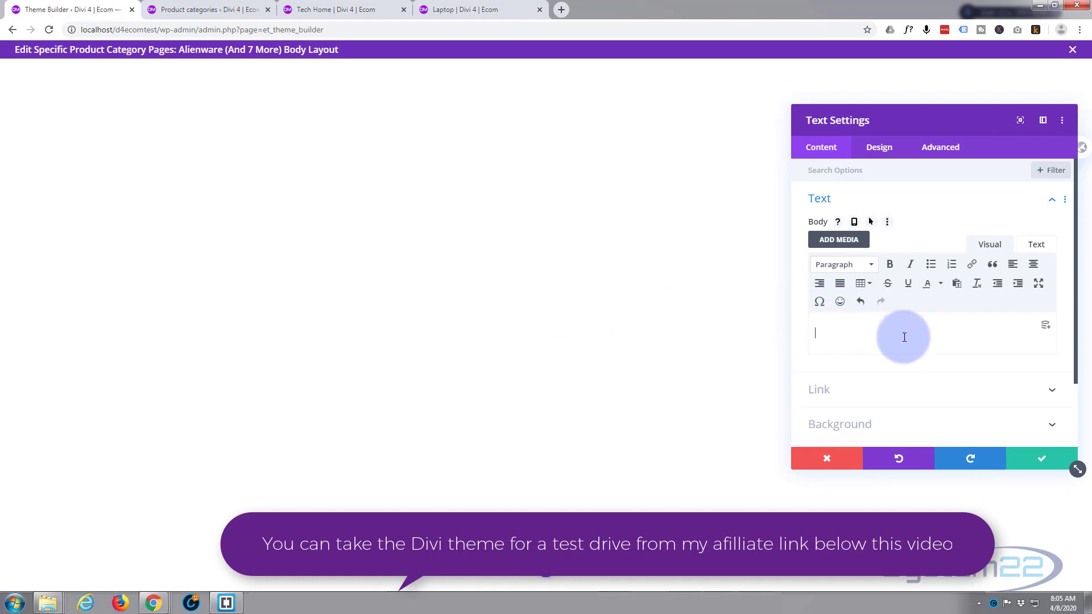
{"action": "left_click", "coordinate": [1046, 327]}
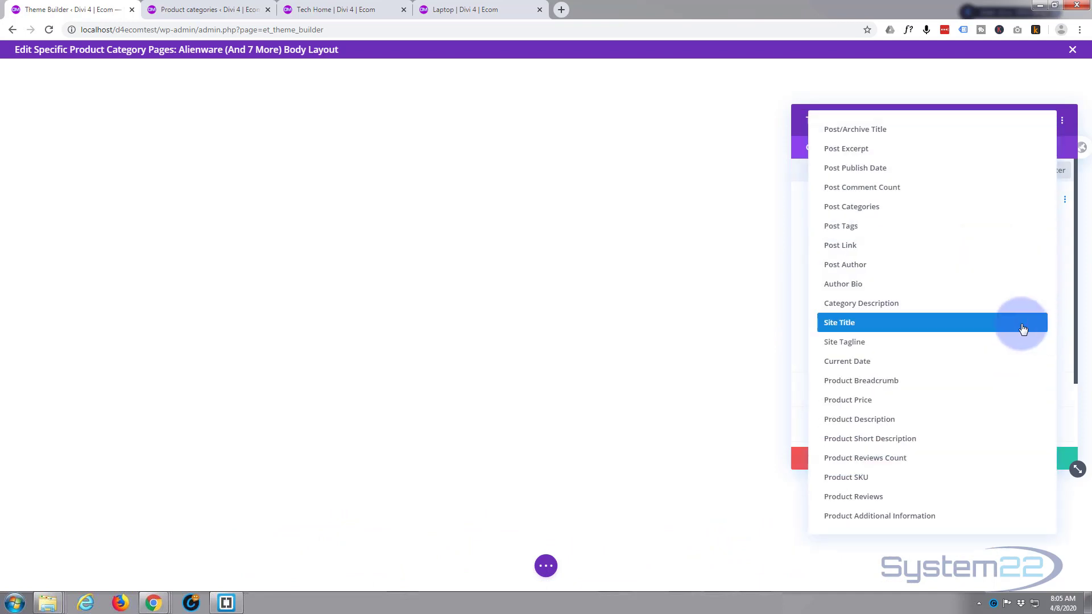
{"action": "left_click", "coordinate": [865, 132]}
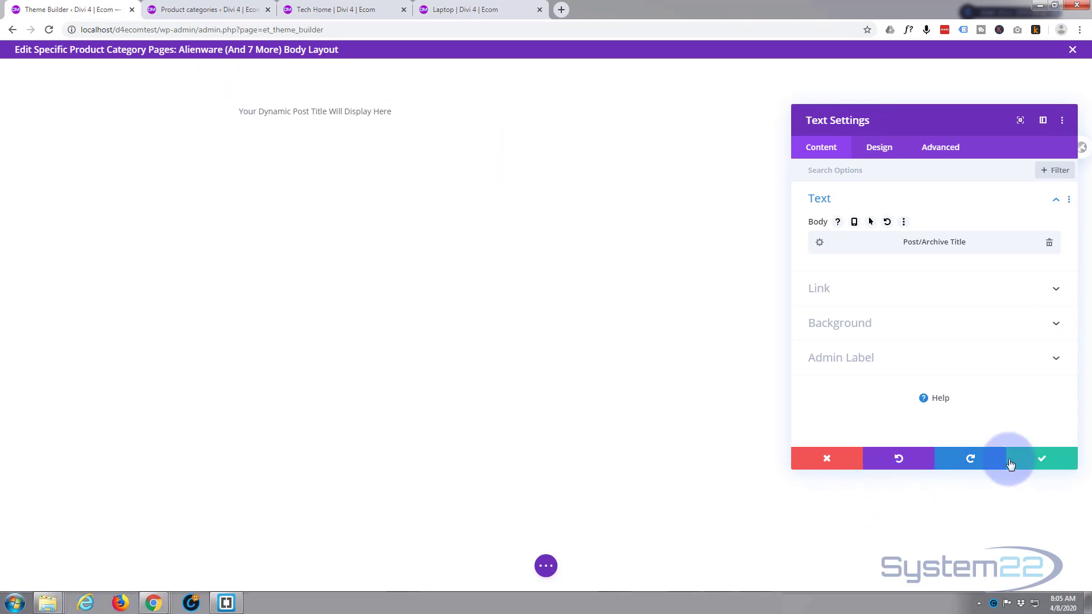
{"action": "left_click", "coordinate": [1049, 459]}
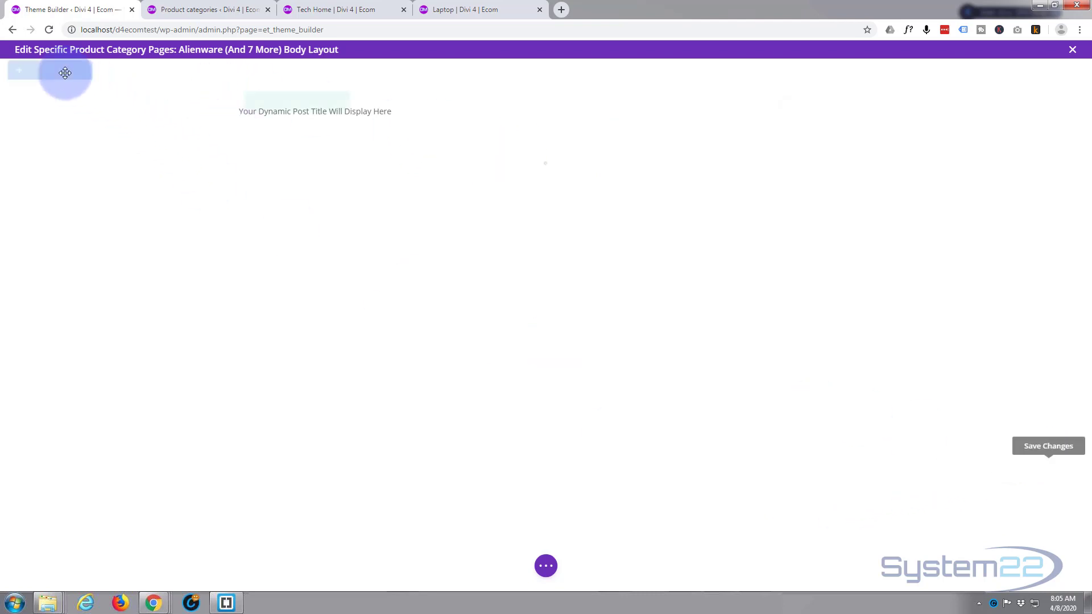
Step: Set the background color of the section holding the dynamic title to #cd00ed
{"action": "mouse_move", "coordinate": [60, 71]}
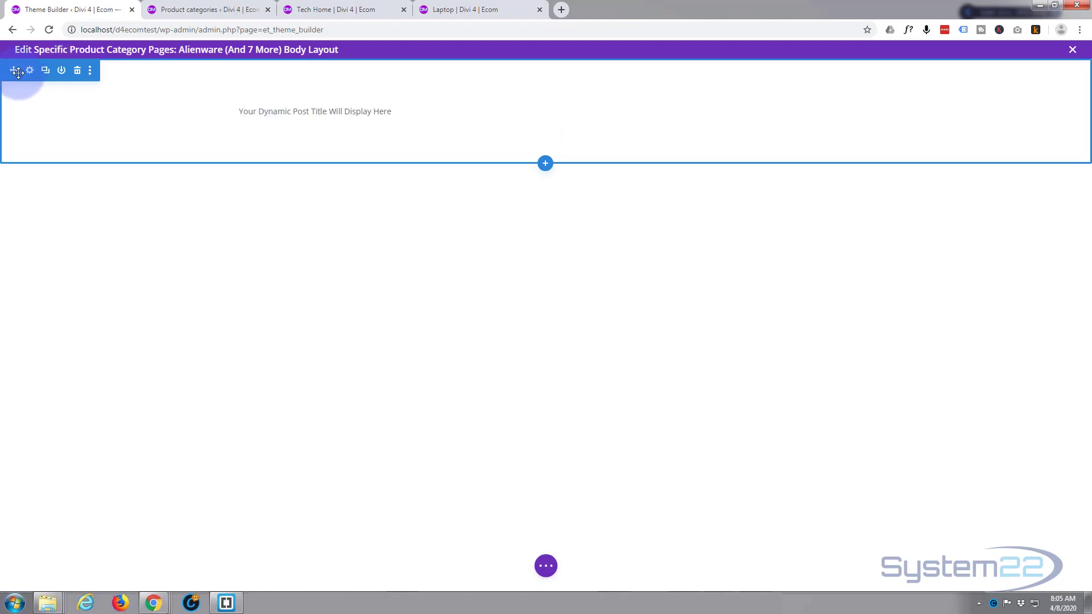
{"action": "left_click", "coordinate": [30, 71]}
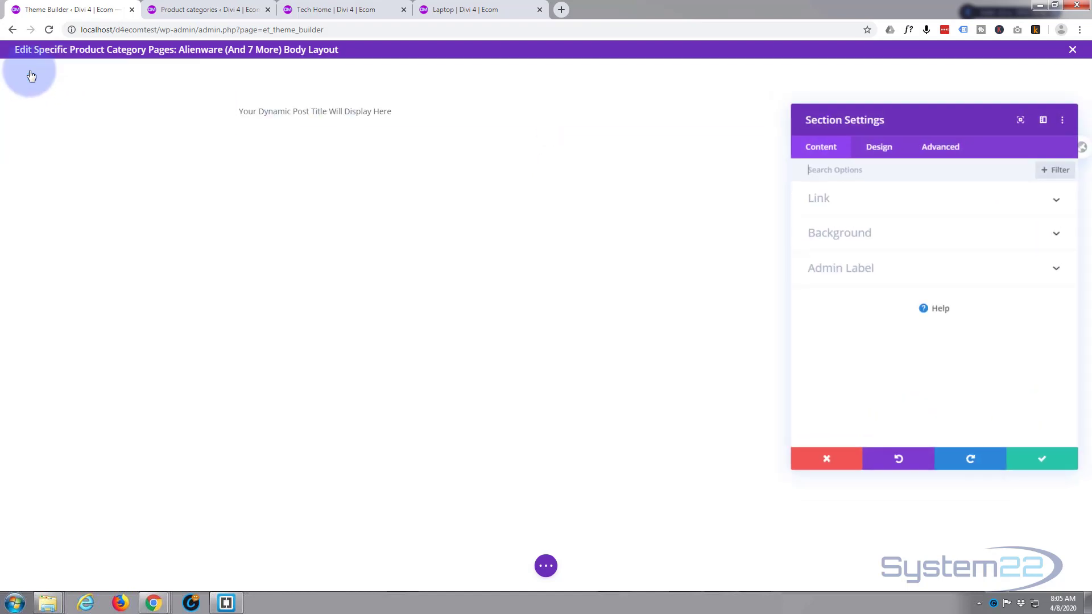
{"action": "left_click", "coordinate": [879, 234]}
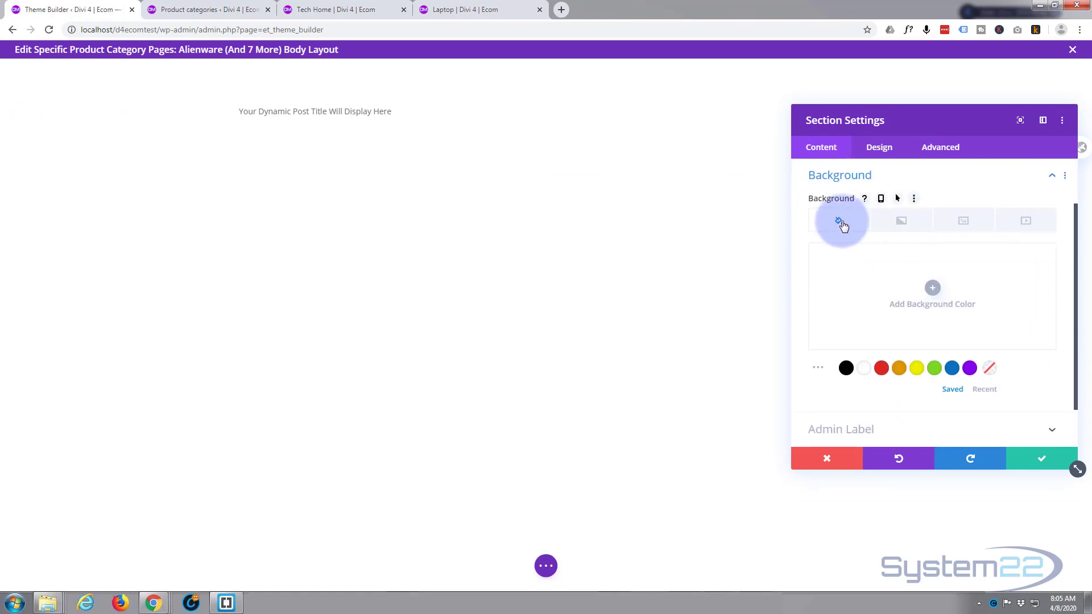
{"action": "left_click", "coordinate": [933, 289]}
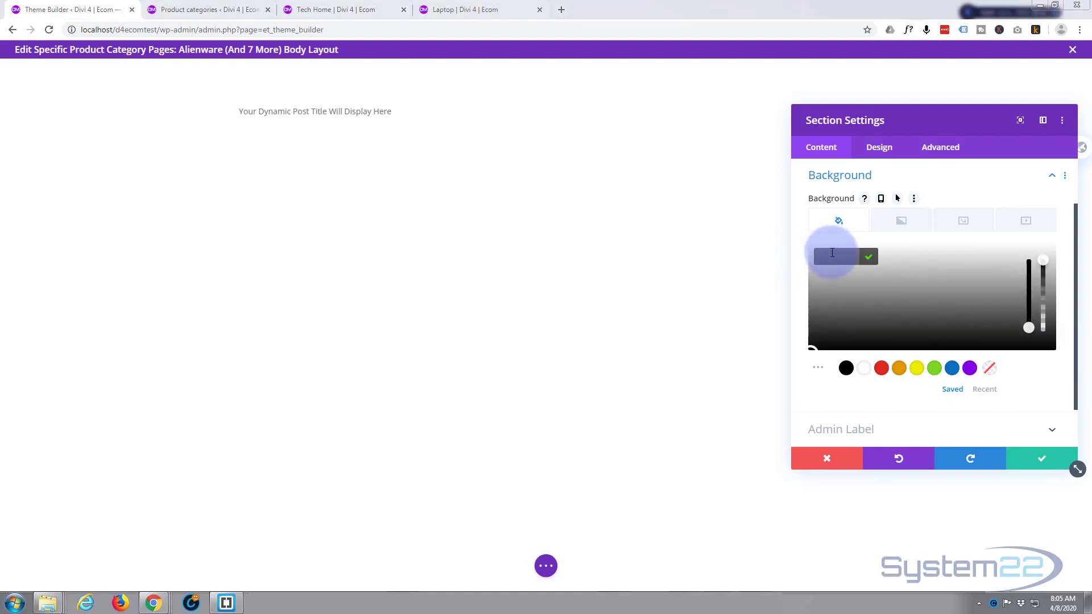
{"action": "left_click", "coordinate": [833, 256]}
{"action": "type", "text": "#cc00ed"}
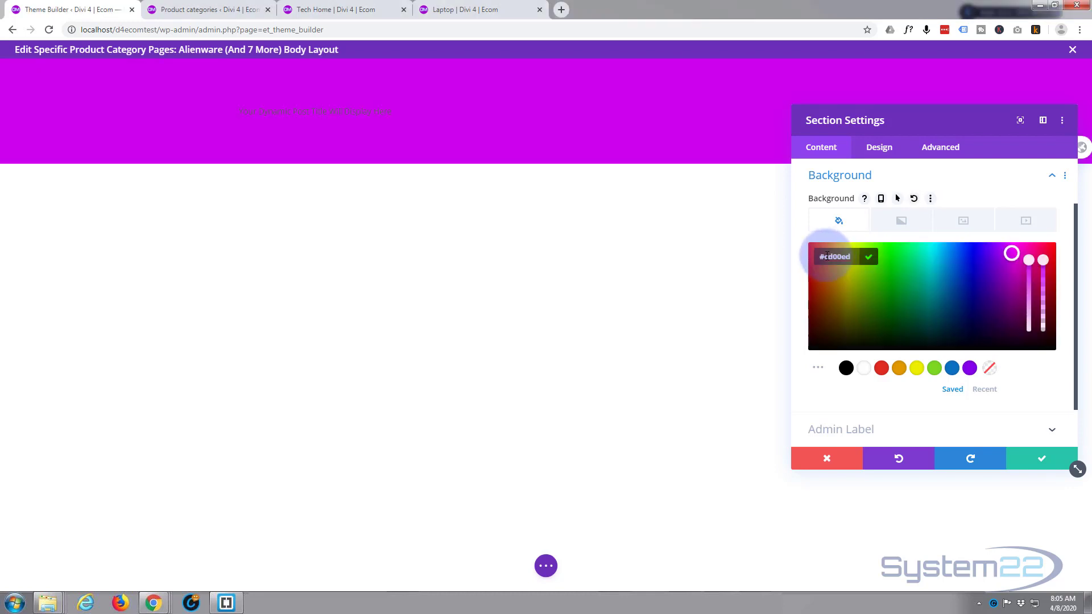
Step: Add the blue keyboard image sl2.jpg from the media library as the title section's background image
{"action": "left_click", "coordinate": [963, 223]}
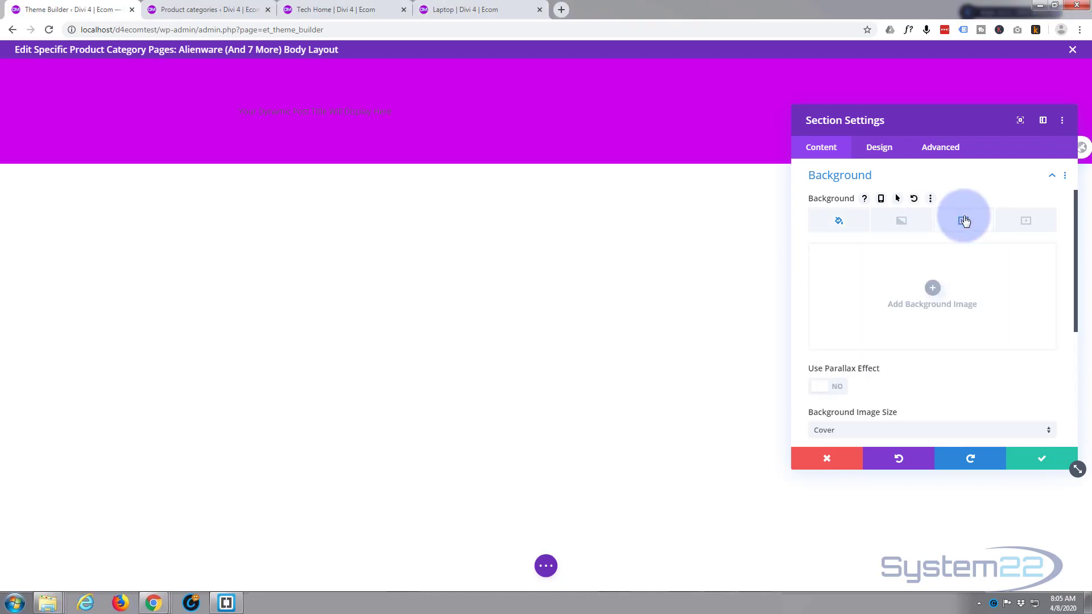
{"action": "left_click", "coordinate": [932, 289]}
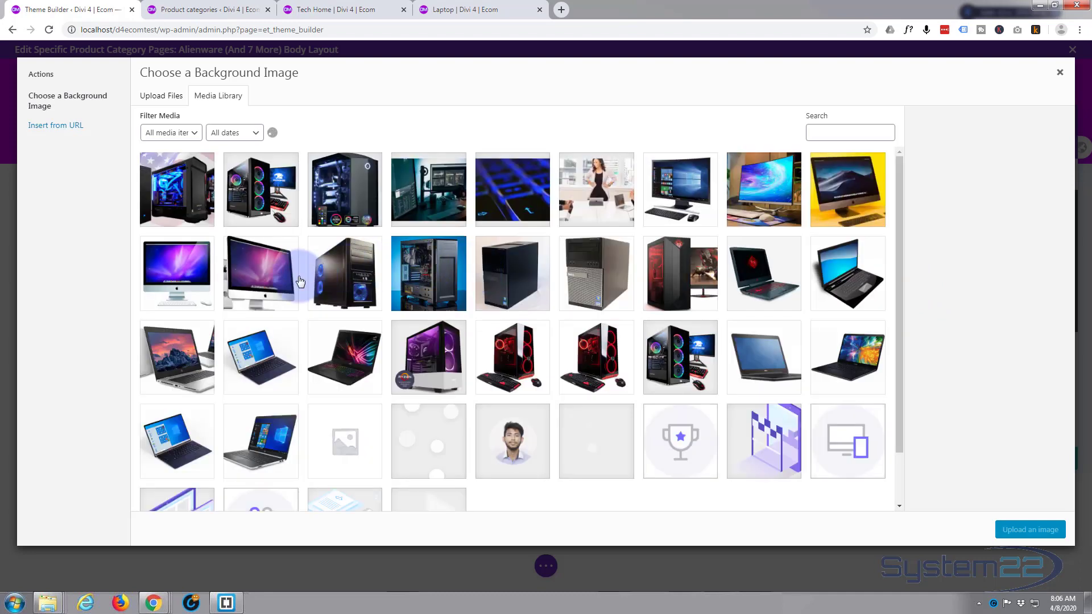
{"action": "left_click", "coordinate": [512, 189]}
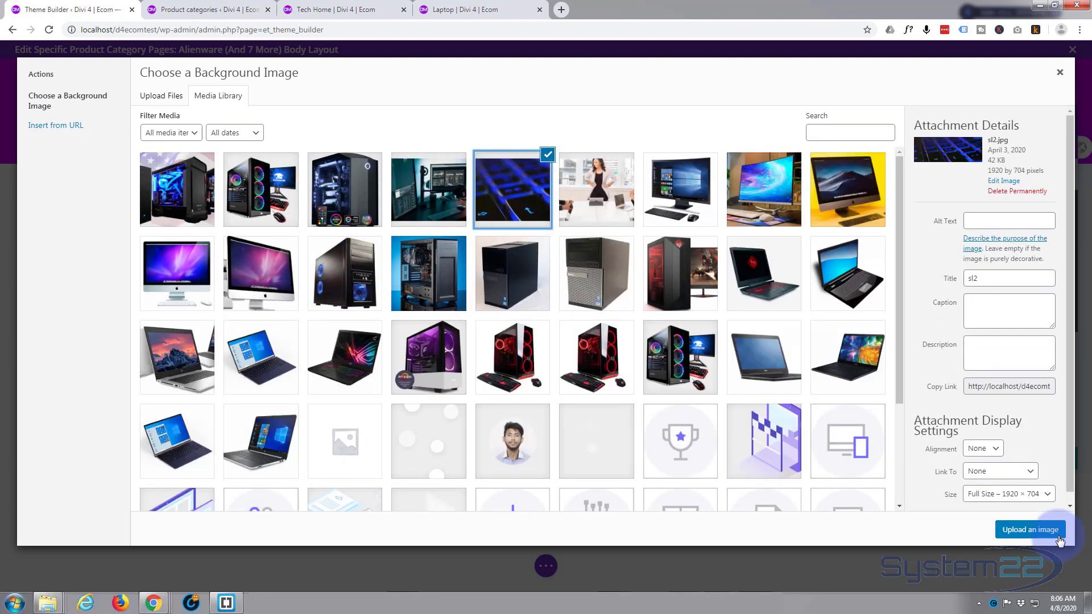
{"action": "left_click", "coordinate": [1036, 529]}
{"action": "left_click", "coordinate": [565, 409]}
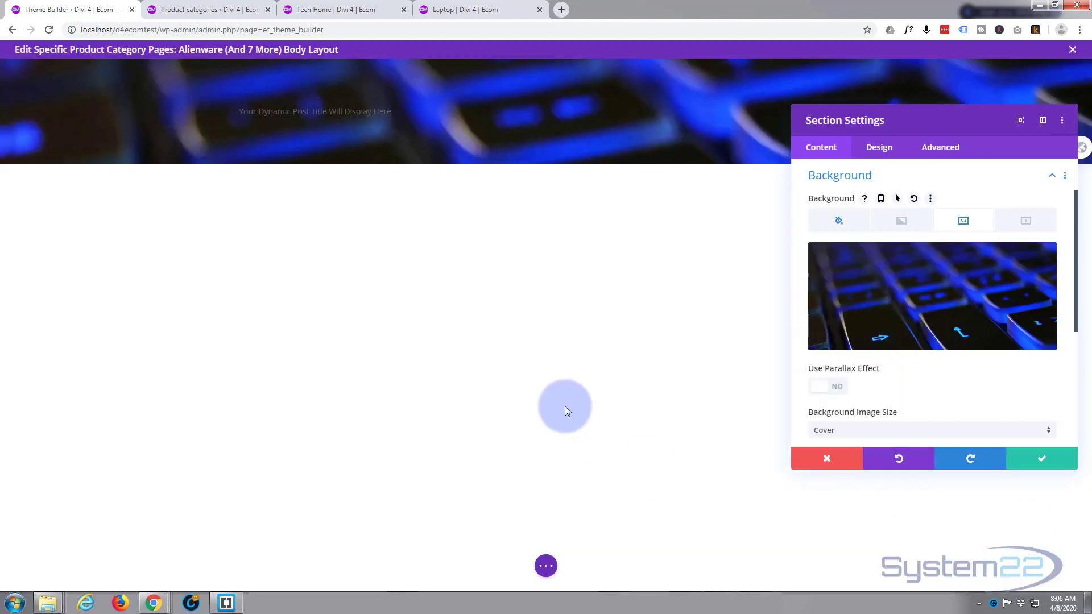
Step: Set the title section's background image blend mode to Luminosity
{"action": "left_click", "coordinate": [909, 355]}
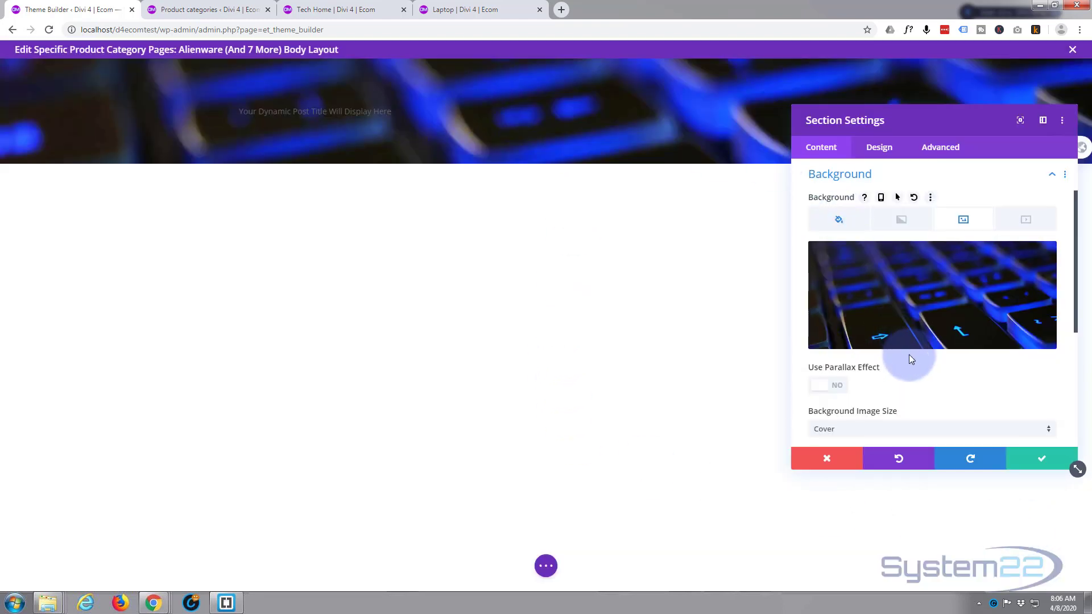
{"action": "scroll", "coordinate": [909, 354], "scroll_direction": "down", "scroll_amount": 5}
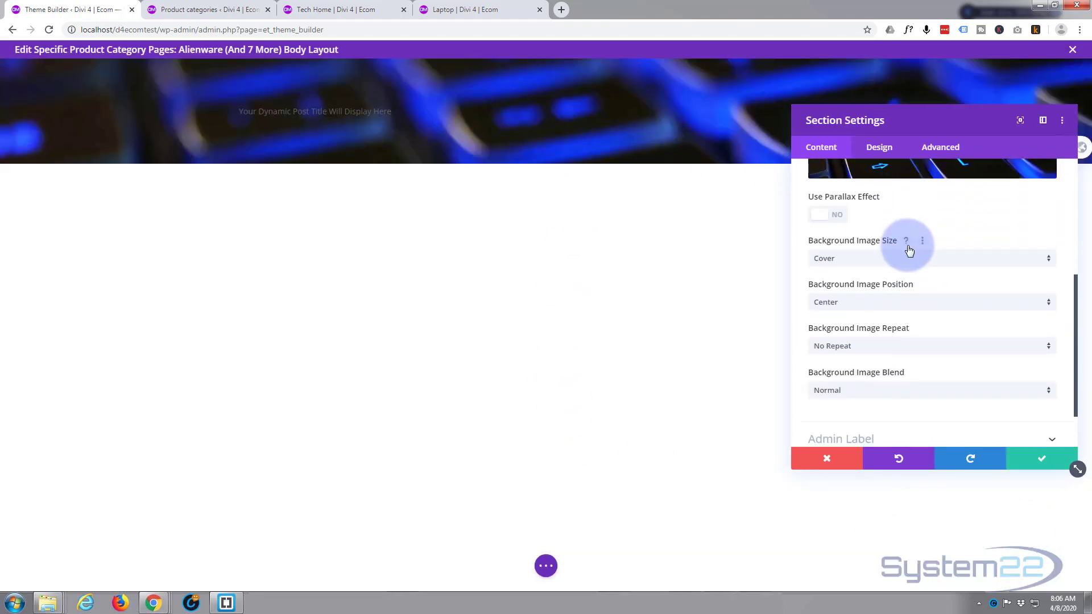
{"action": "scroll", "coordinate": [909, 251], "scroll_direction": "down", "scroll_amount": 2}
{"action": "left_click", "coordinate": [859, 336]}
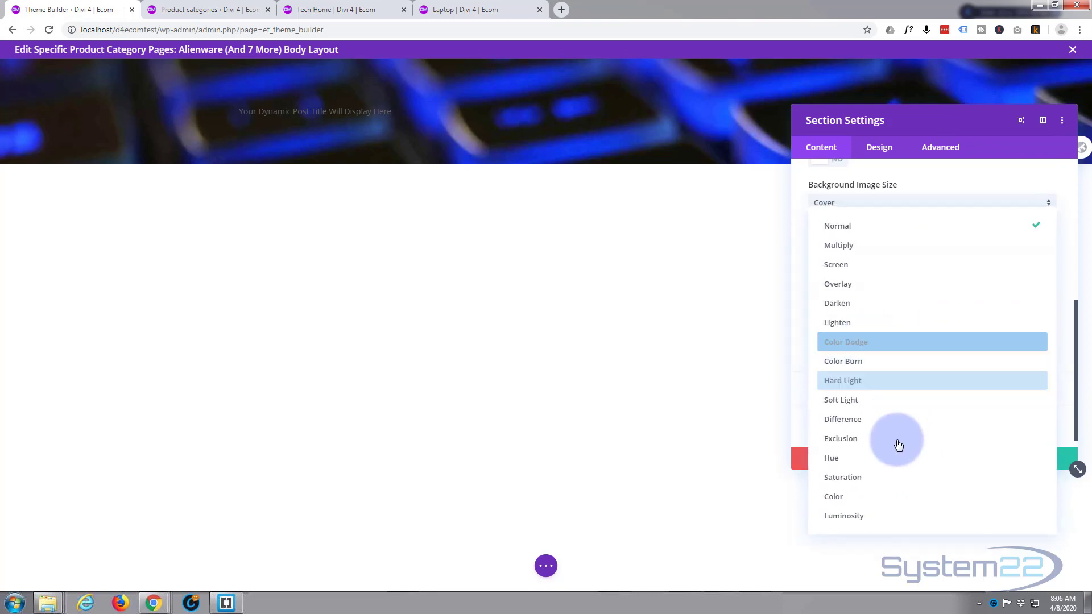
{"action": "left_click", "coordinate": [882, 520]}
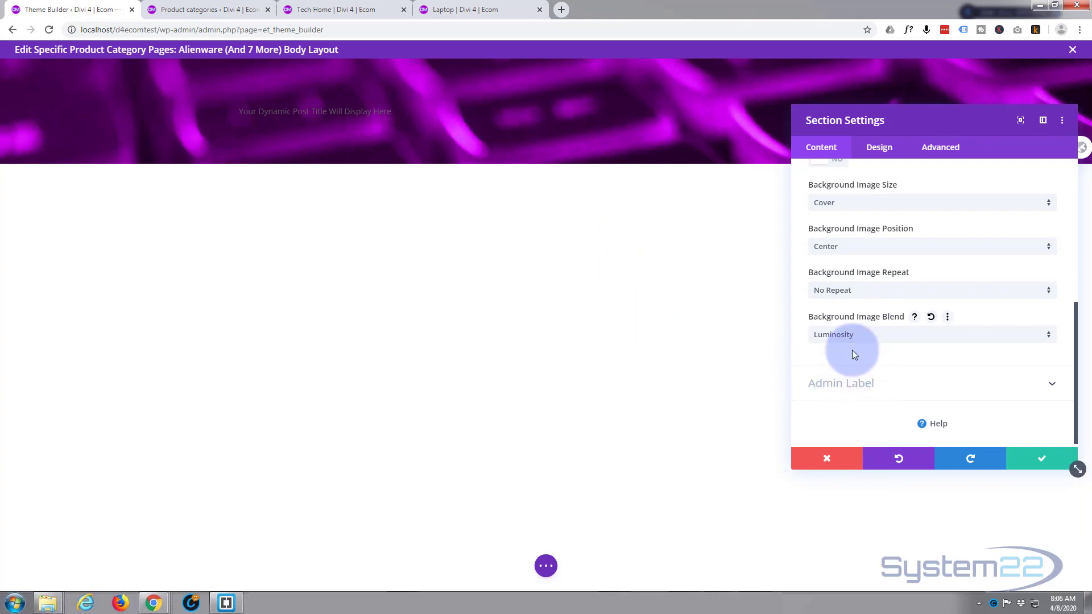
{"action": "left_click", "coordinate": [865, 334]}
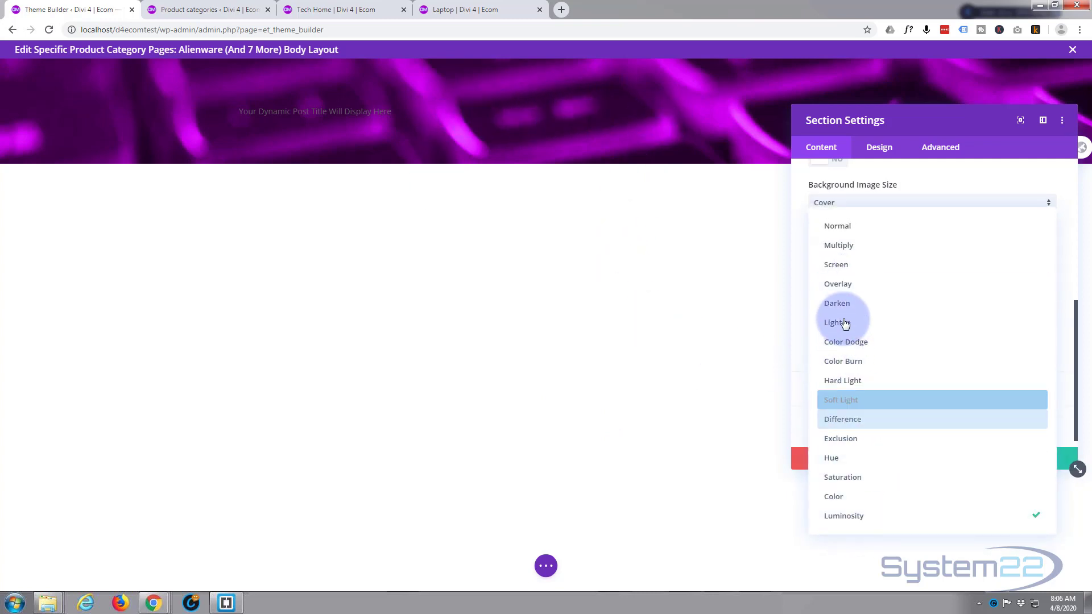
{"action": "left_click", "coordinate": [840, 516]}
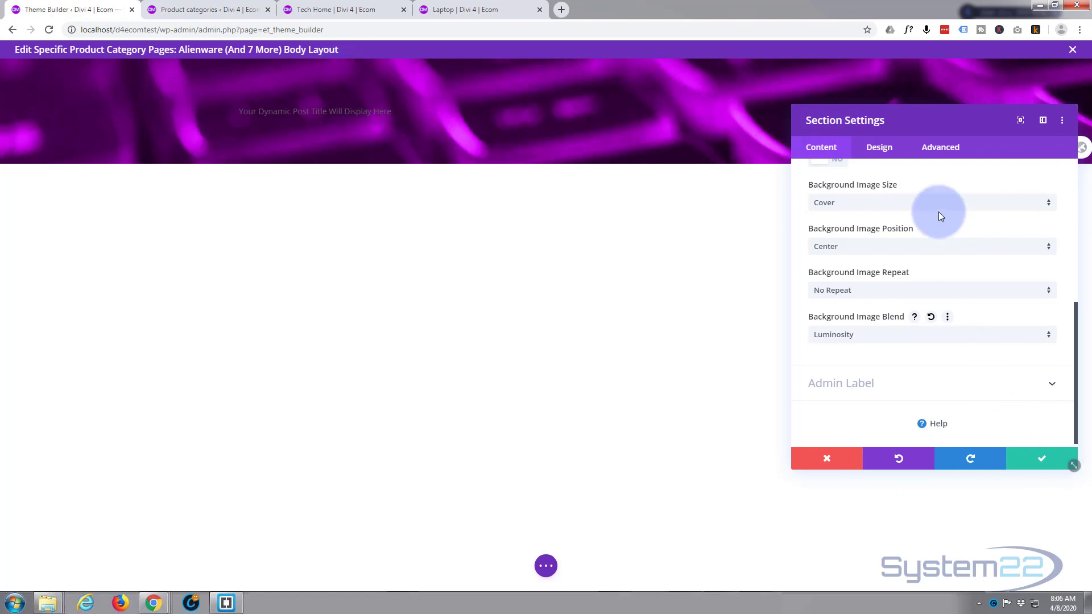
Step: Set the title section's top and bottom padding to 20px and save the section settings
{"action": "left_click", "coordinate": [878, 148]}
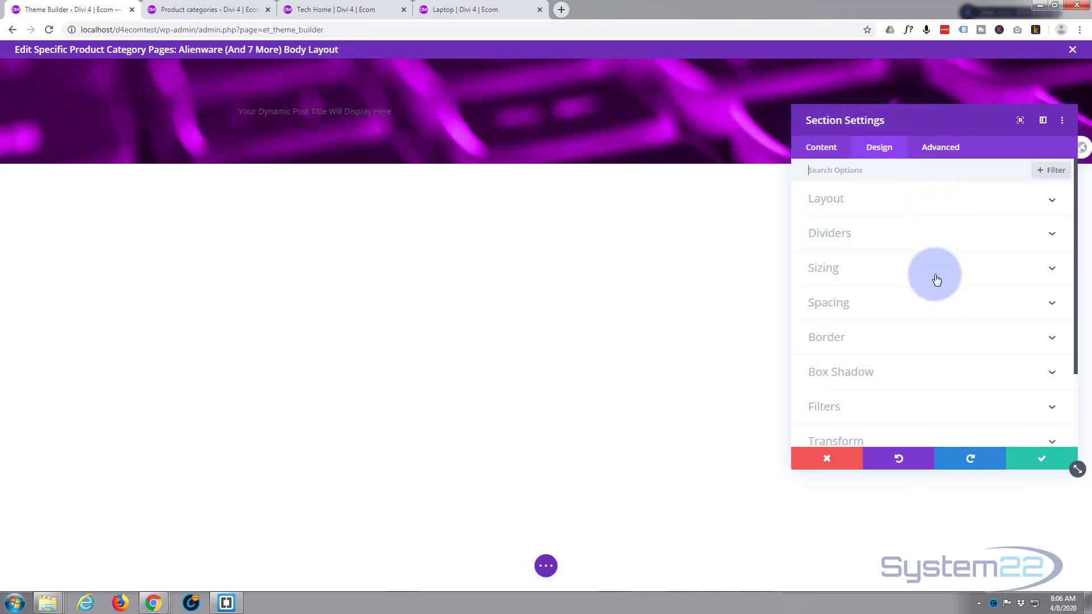
{"action": "left_click", "coordinate": [889, 305]}
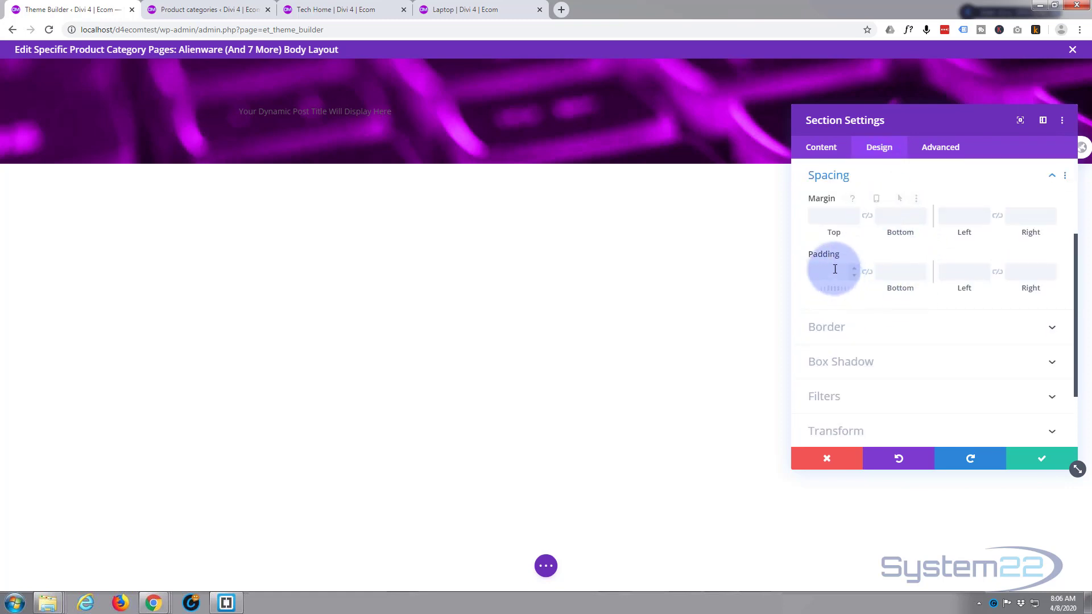
{"action": "left_click", "coordinate": [868, 274]}
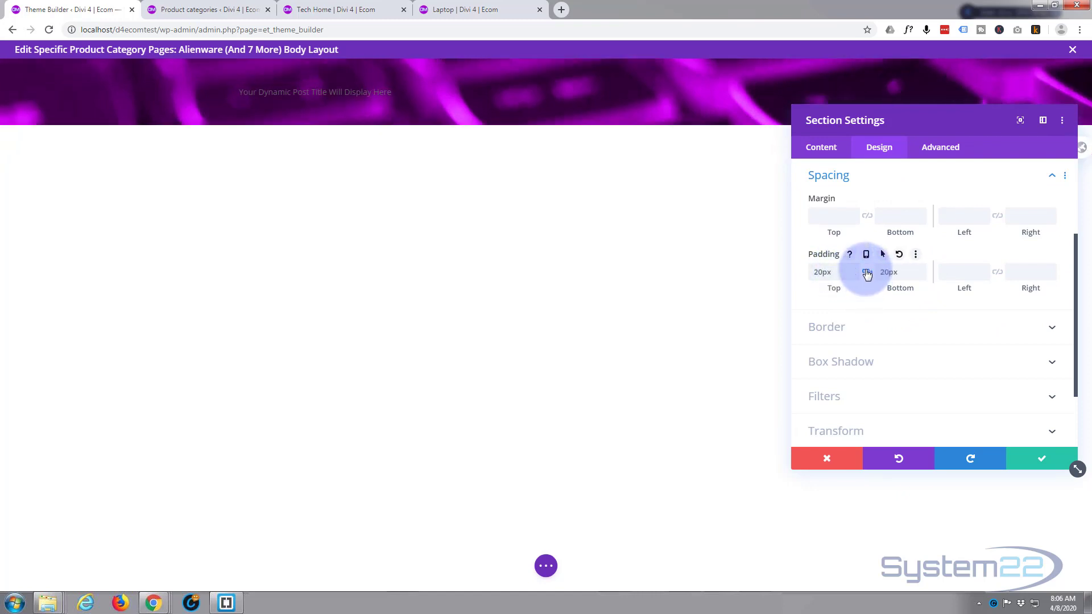
{"action": "left_click", "coordinate": [1045, 459]}
Step: Style the dynamic title's text in white at a text size of 24px
{"action": "mouse_move", "coordinate": [305, 90]}
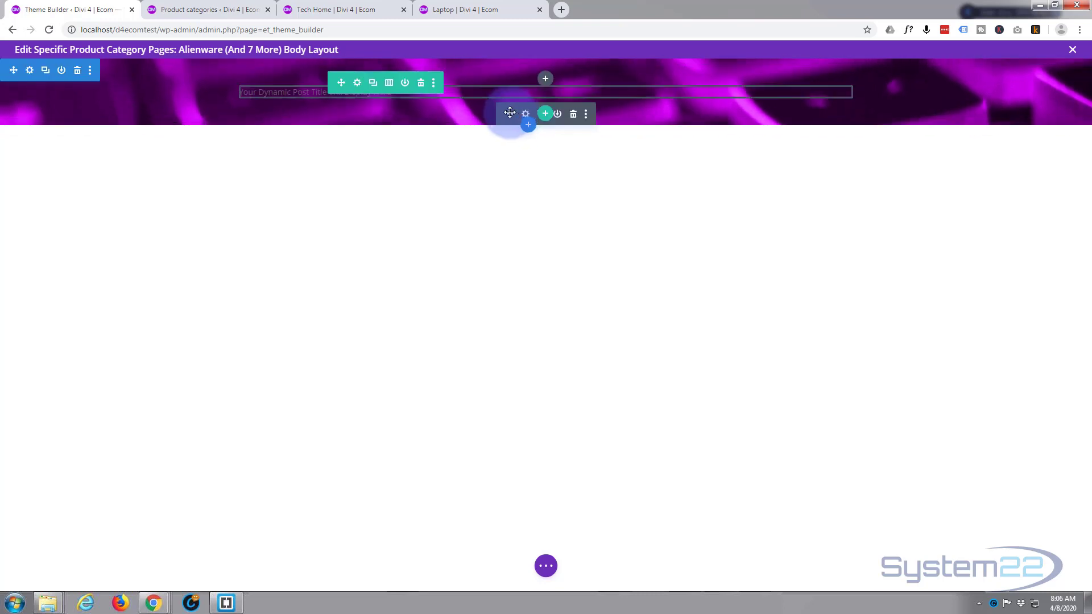
{"action": "left_click", "coordinate": [526, 116]}
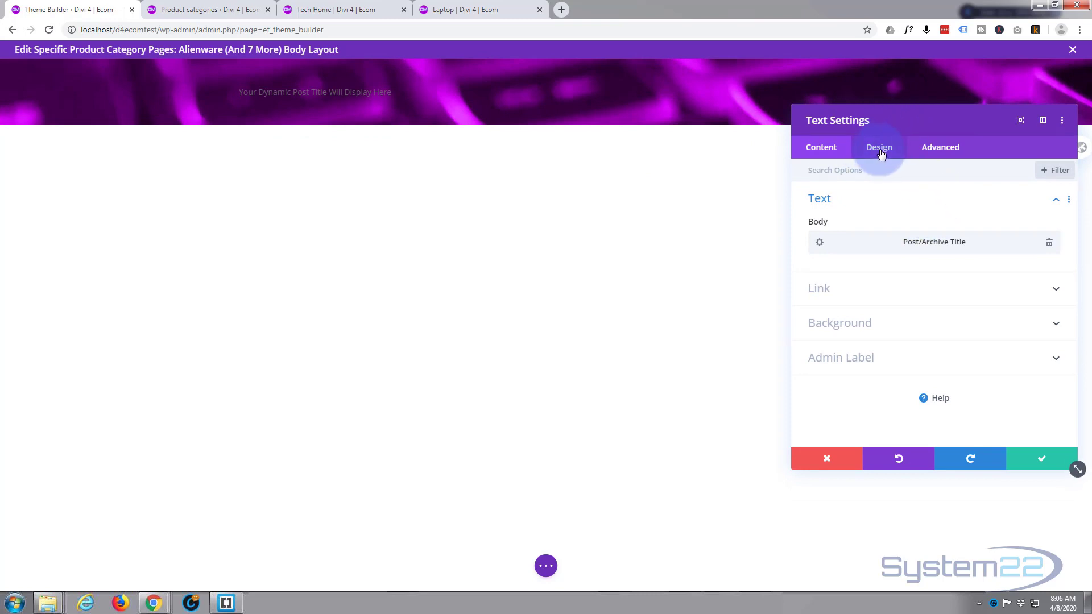
{"action": "left_click", "coordinate": [881, 149]}
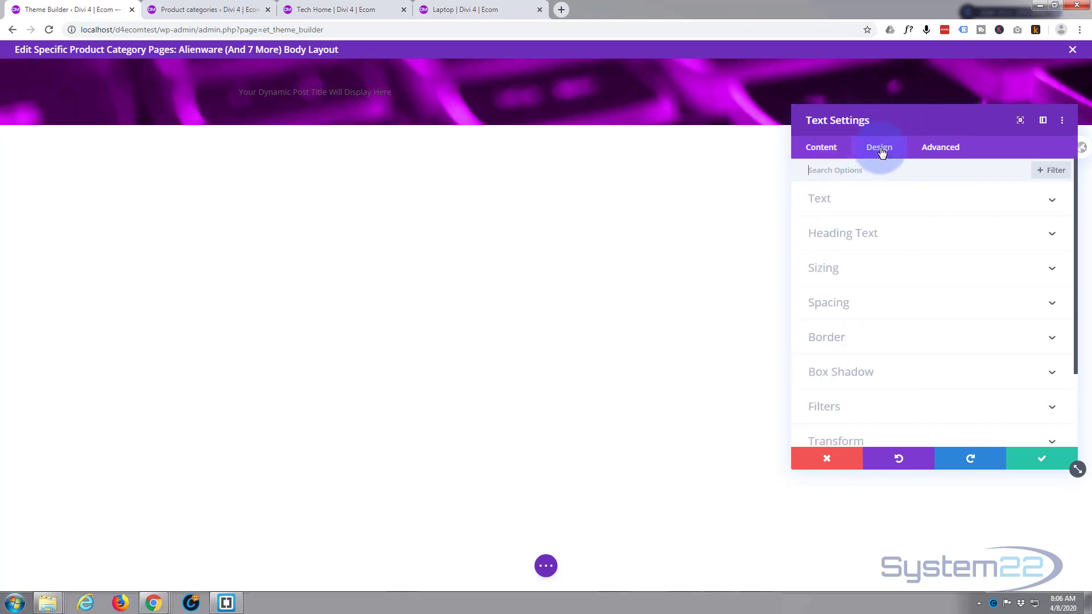
{"action": "left_click", "coordinate": [902, 201]}
{"action": "scroll", "coordinate": [908, 268], "scroll_direction": "down", "scroll_amount": 2}
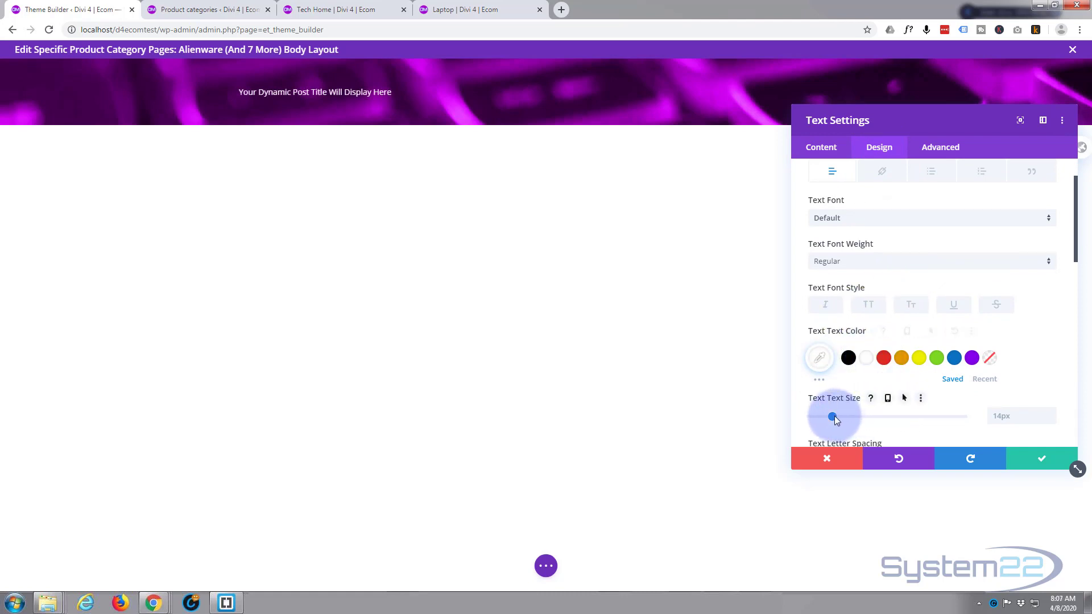
{"action": "left_click_drag", "start_coordinate": [834, 416], "coordinate": [848, 421]}
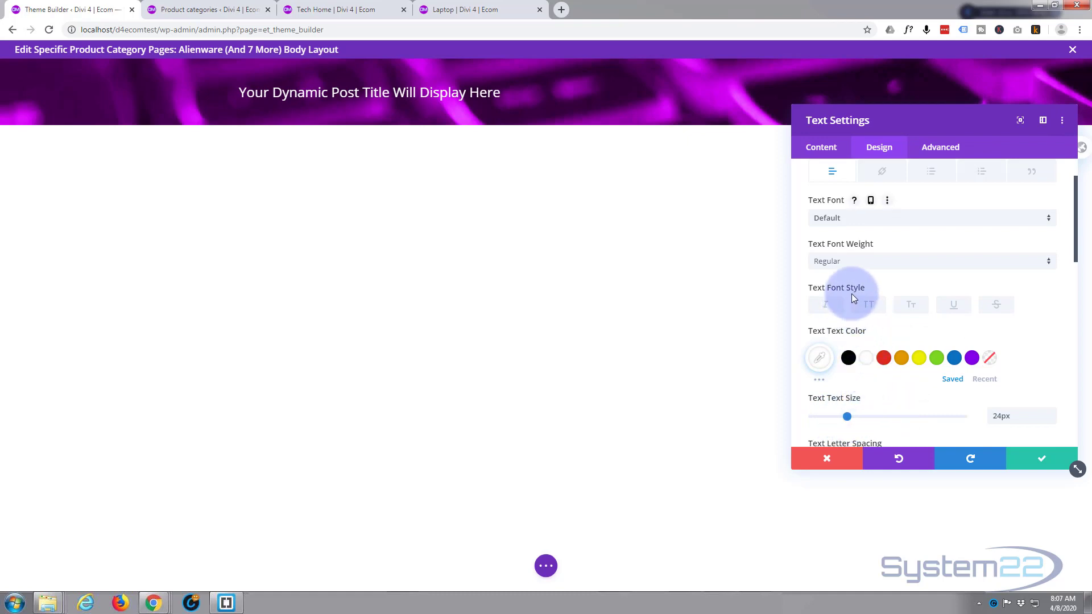
Step: Center the title text, apply the first text shadow preset, and save the Text module
{"action": "scroll", "coordinate": [852, 294], "scroll_direction": "up", "scroll_amount": 2}
{"action": "scroll", "coordinate": [852, 285], "scroll_direction": "down", "scroll_amount": 5}
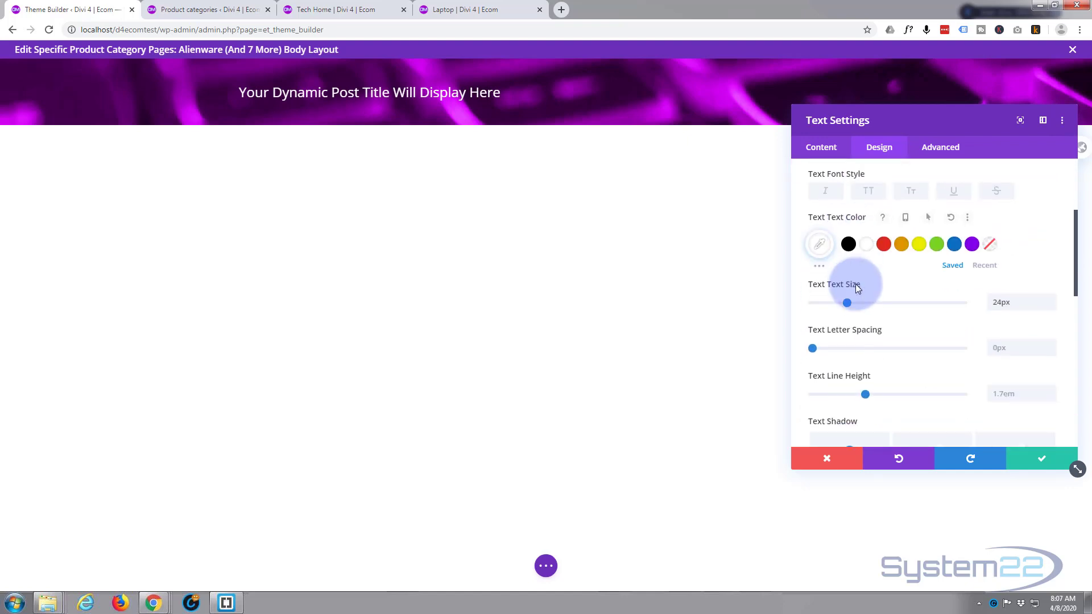
{"action": "scroll", "coordinate": [861, 284], "scroll_direction": "down", "scroll_amount": 2}
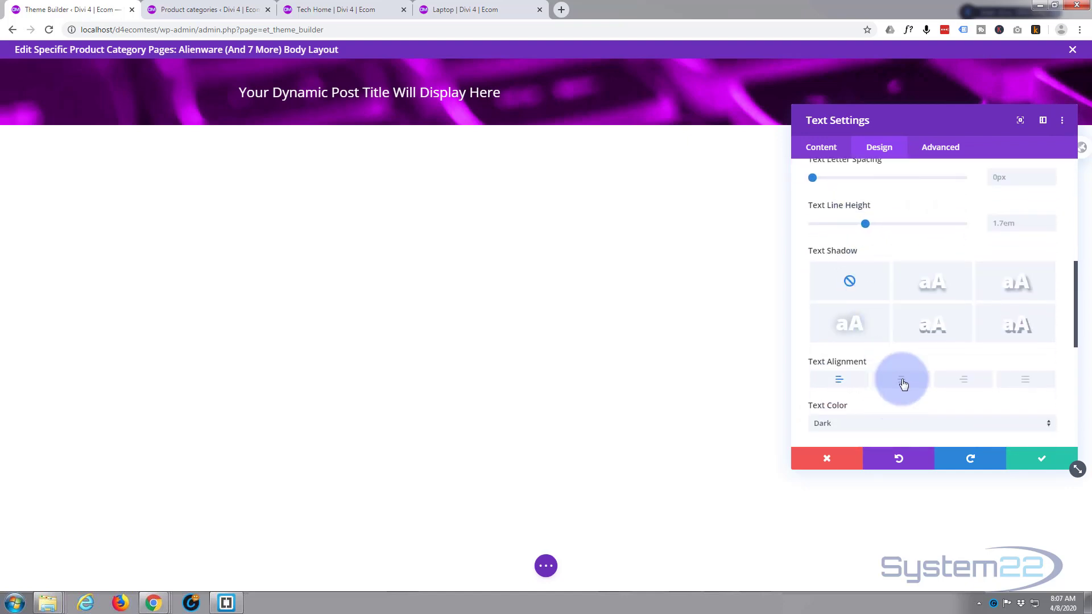
{"action": "left_click", "coordinate": [901, 378]}
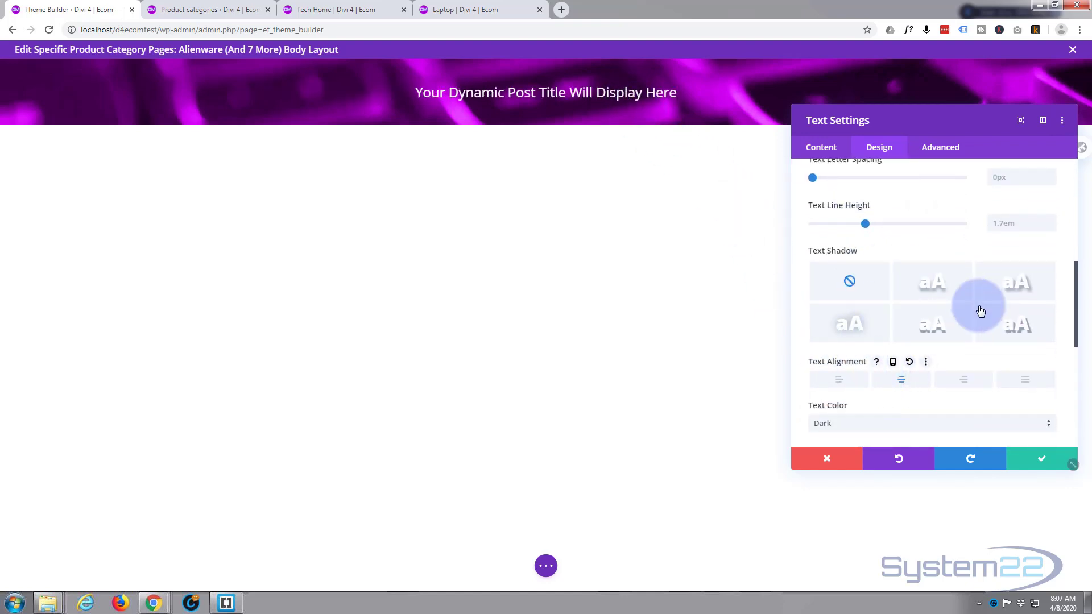
{"action": "left_click", "coordinate": [933, 285]}
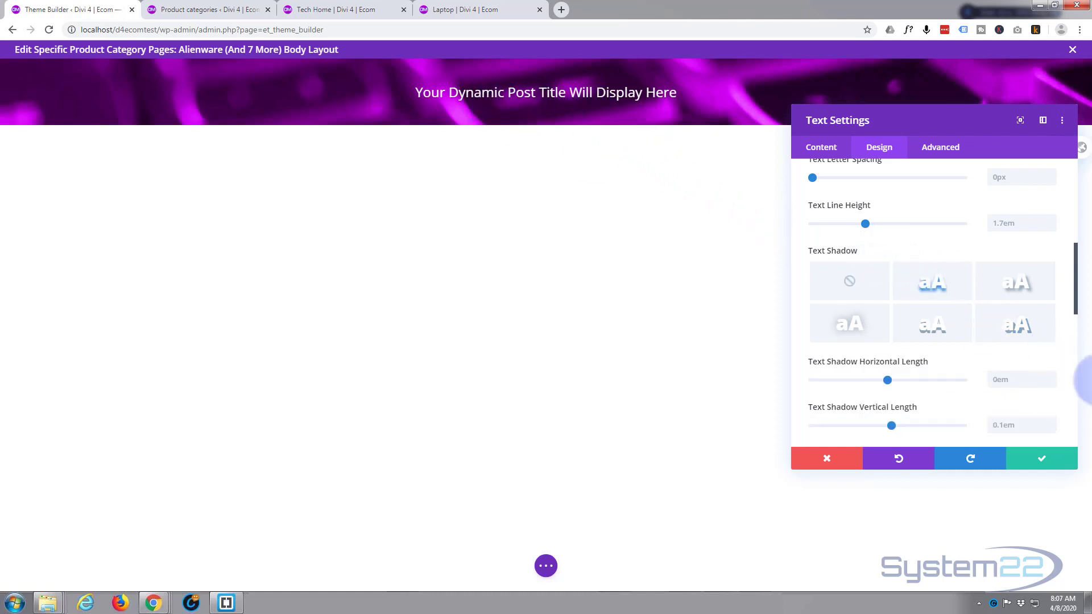
{"action": "left_click", "coordinate": [1043, 460]}
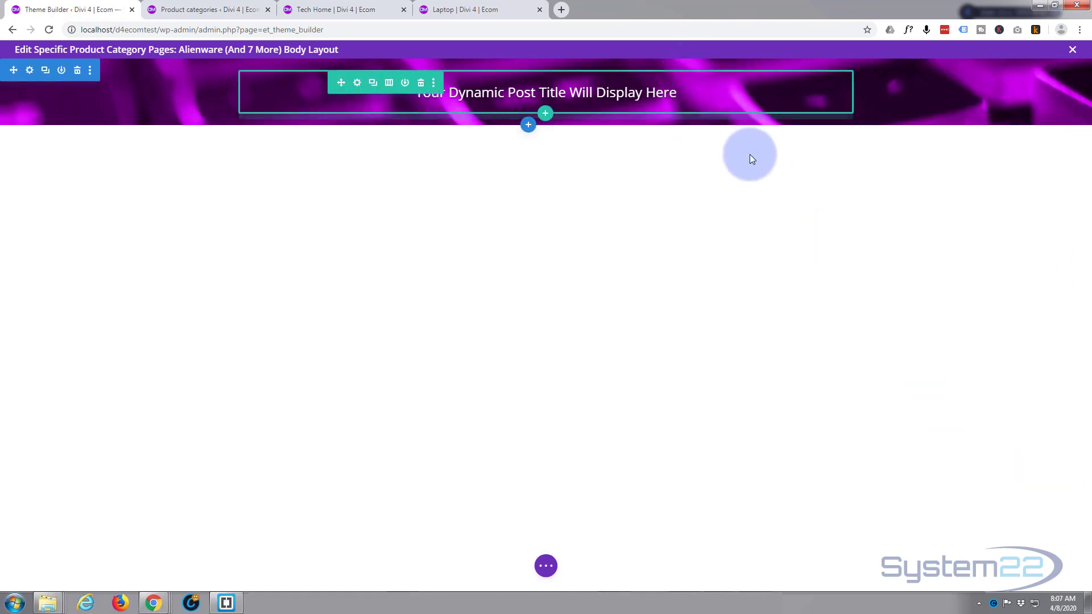
Step: Add a new regular section below the title section with a single-column row
{"action": "left_click", "coordinate": [529, 125]}
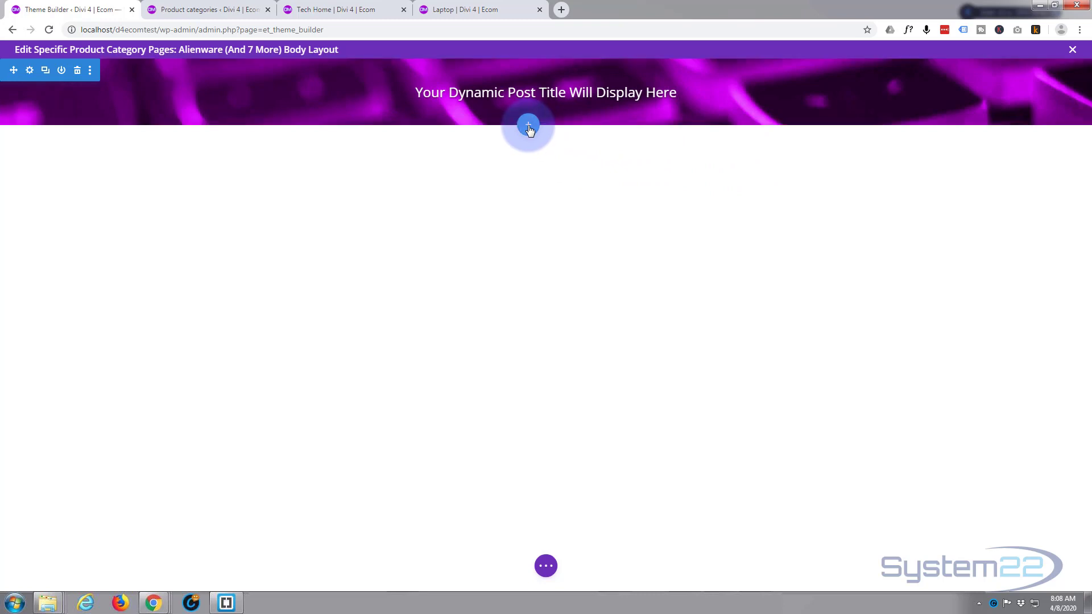
{"action": "left_click", "coordinate": [458, 217]}
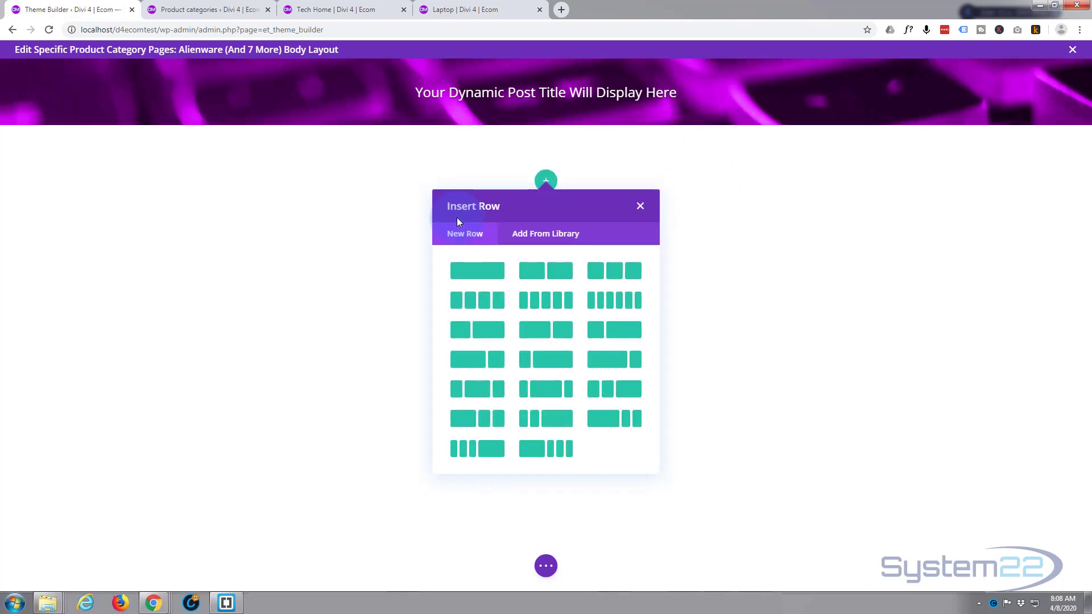
{"action": "left_click", "coordinate": [479, 271]}
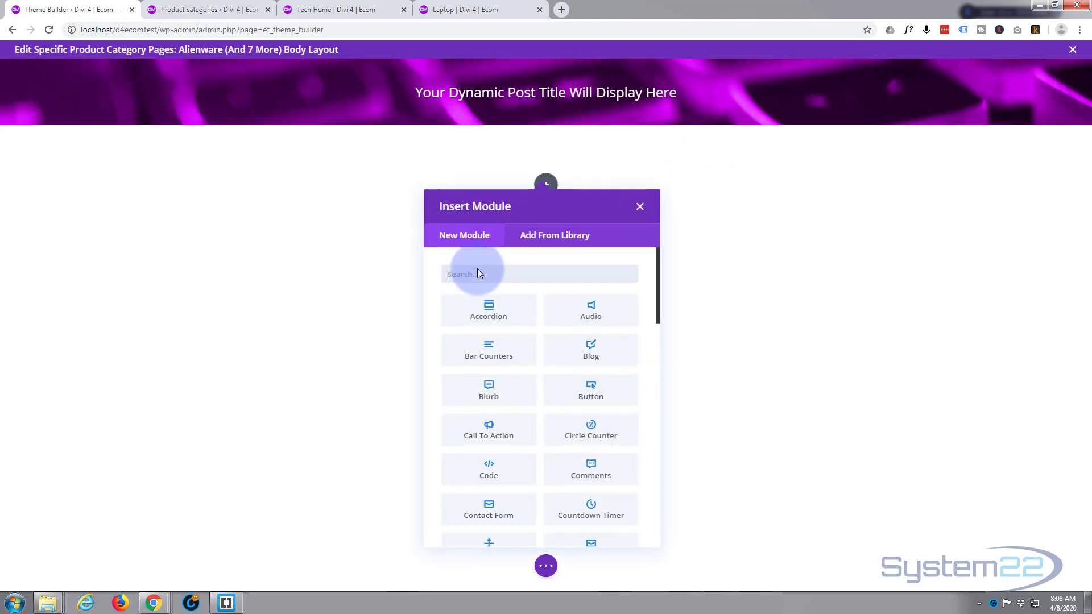
Step: Insert a Shop module into the new row and enable Use Current Page
{"action": "scroll", "coordinate": [504, 322], "scroll_direction": "down", "scroll_amount": 2}
{"action": "scroll", "coordinate": [505, 322], "scroll_direction": "down", "scroll_amount": 5}
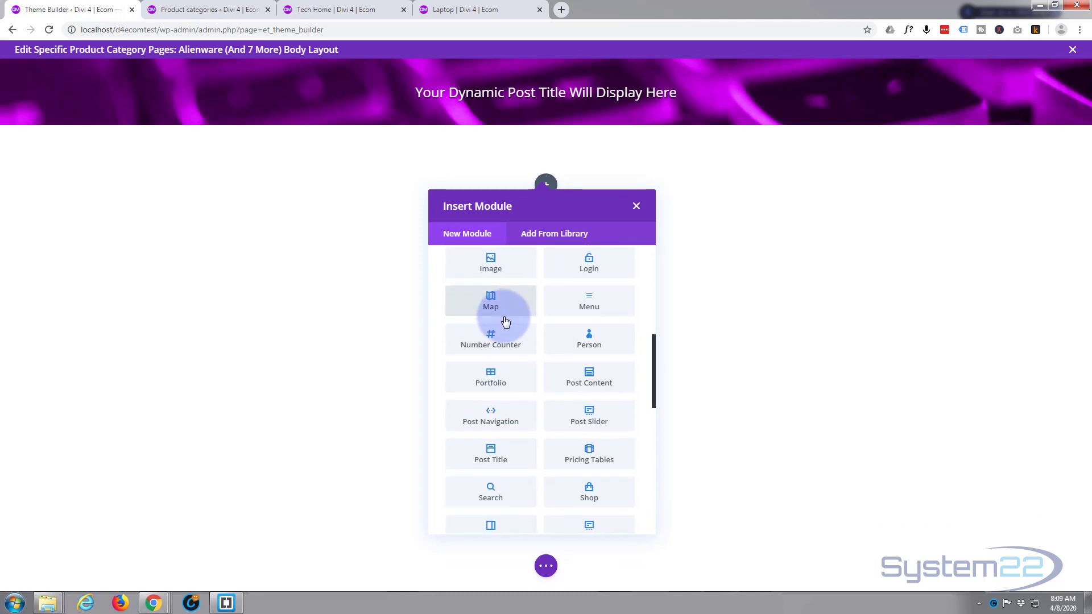
{"action": "scroll", "coordinate": [504, 316], "scroll_direction": "down", "scroll_amount": 3}
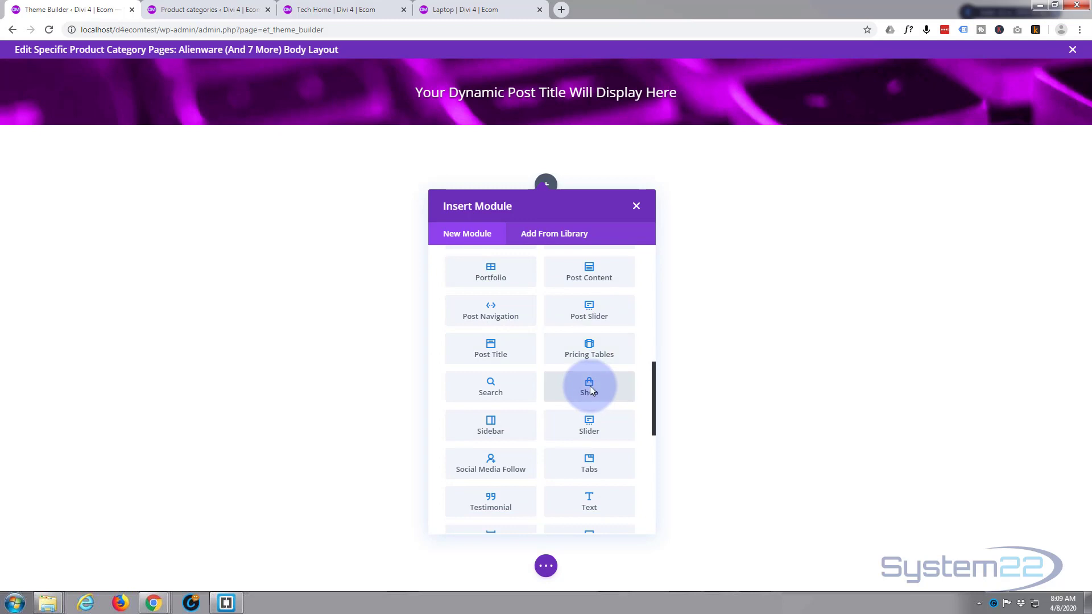
{"action": "left_click", "coordinate": [590, 390]}
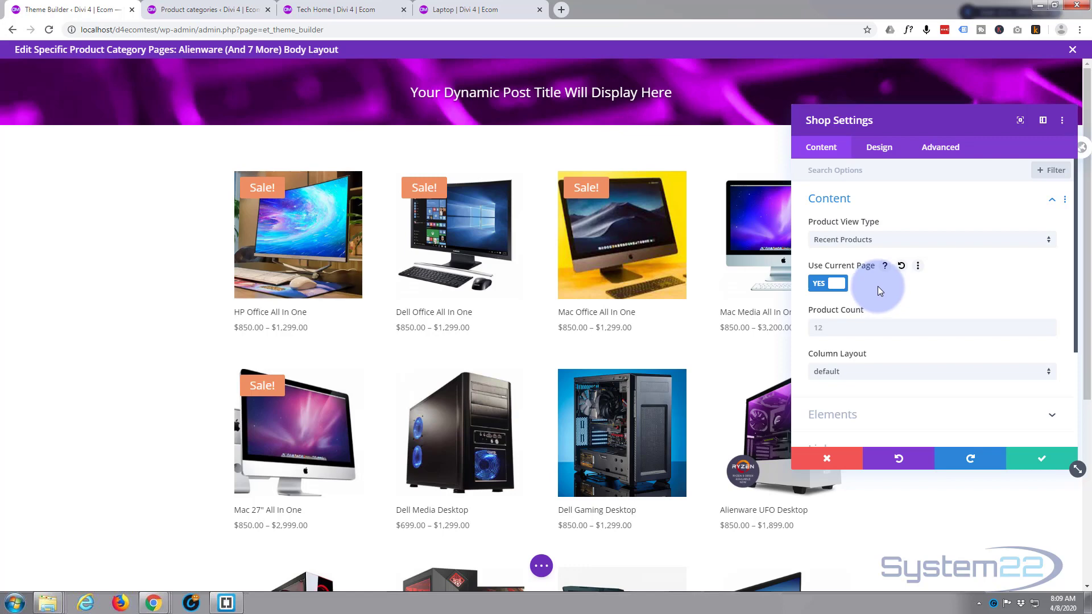
{"action": "scroll", "coordinate": [879, 285], "scroll_direction": "down", "scroll_amount": 1}
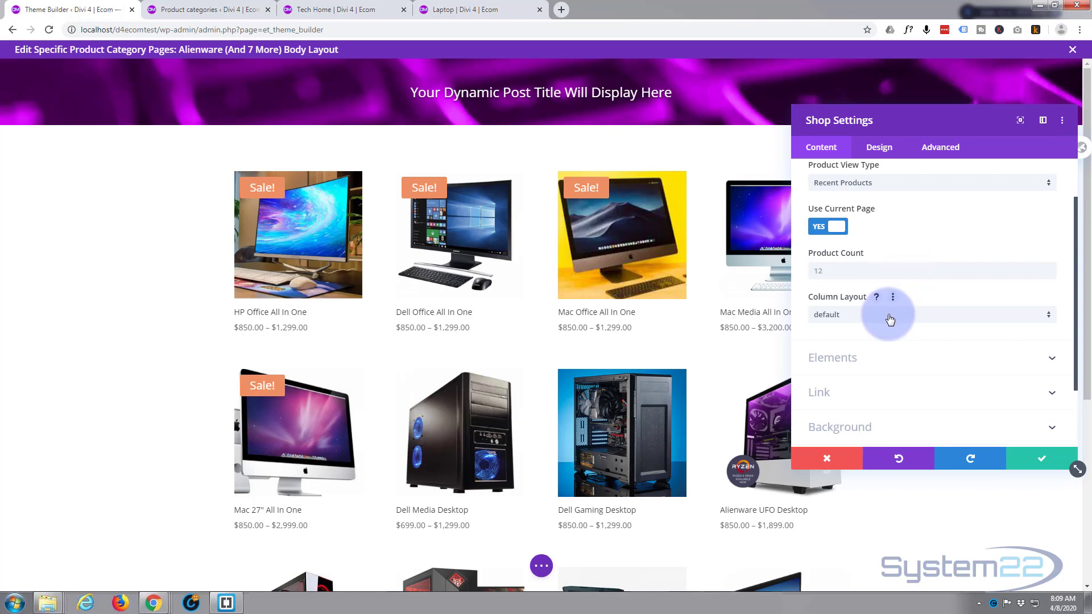
{"action": "scroll", "coordinate": [897, 239], "scroll_direction": "up", "scroll_amount": 1}
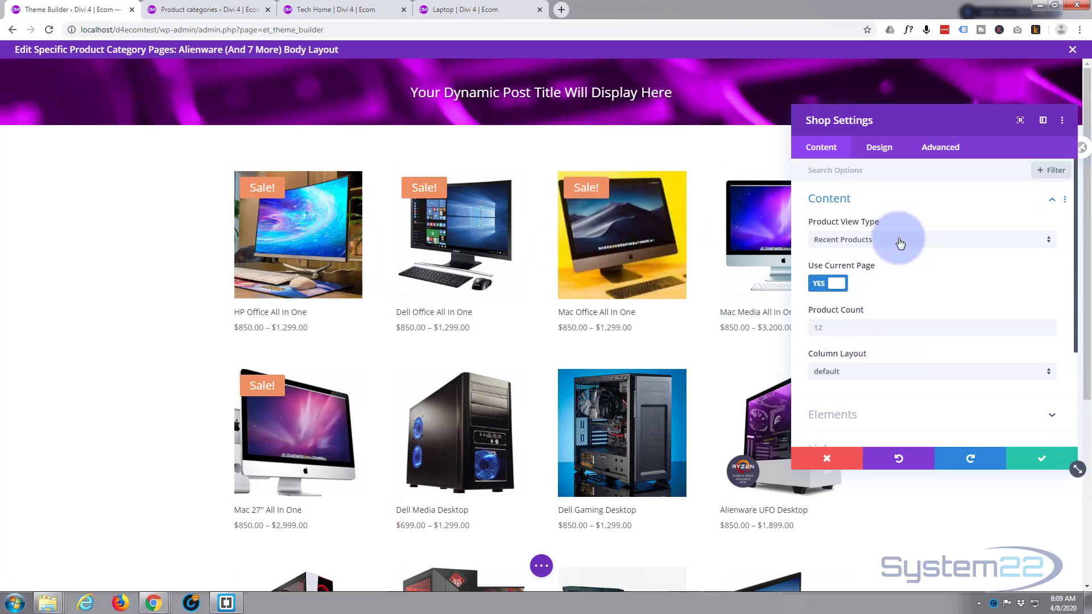
Step: Set the Shop module's overlay background color to #cd00ed
{"action": "left_click", "coordinate": [882, 148]}
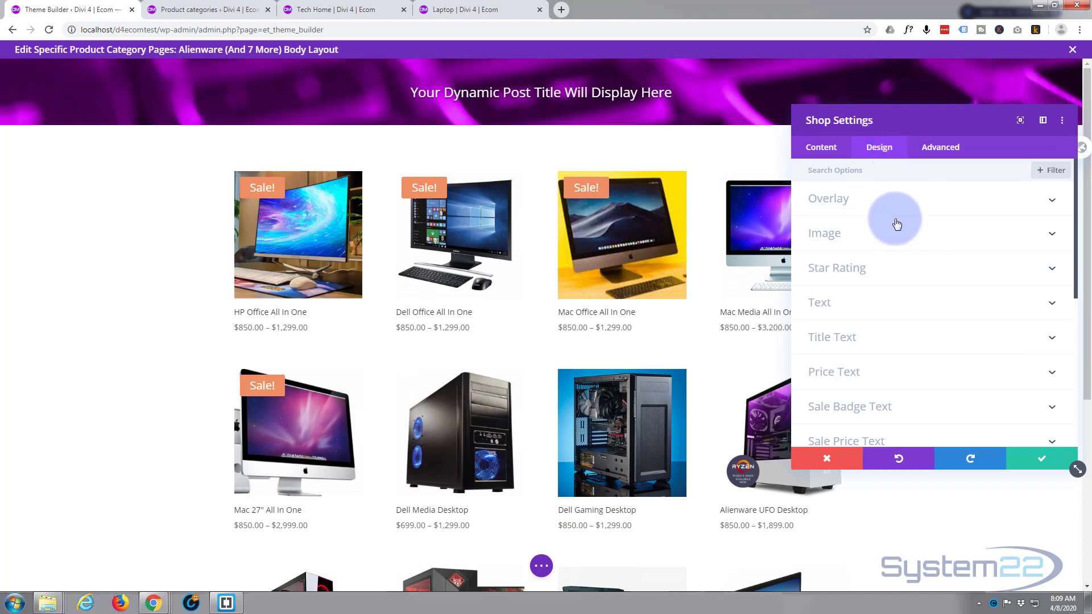
{"action": "left_click", "coordinate": [883, 206]}
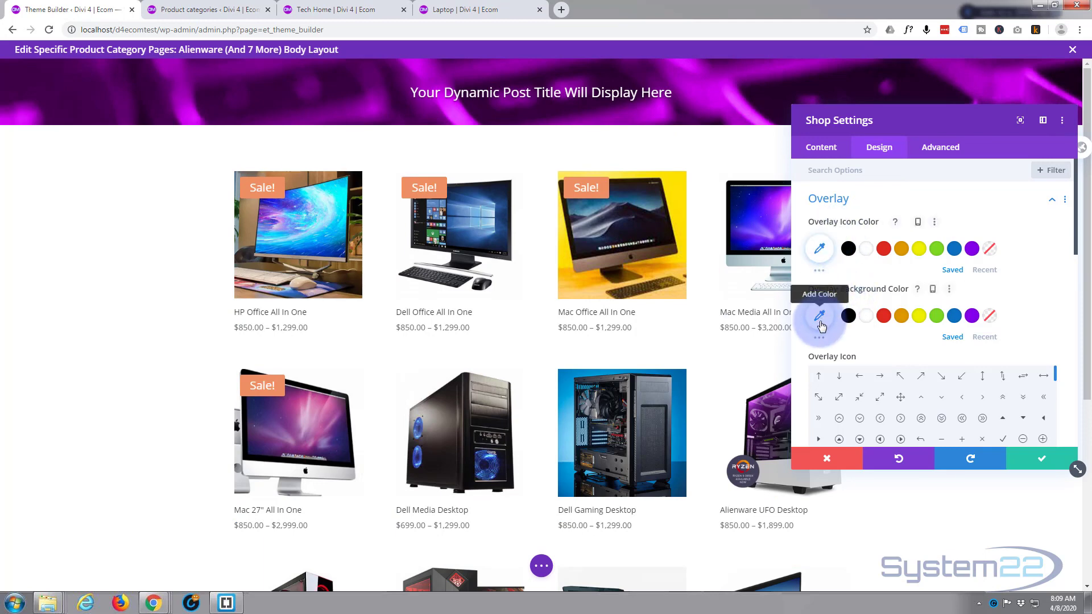
{"action": "left_click", "coordinate": [820, 316]}
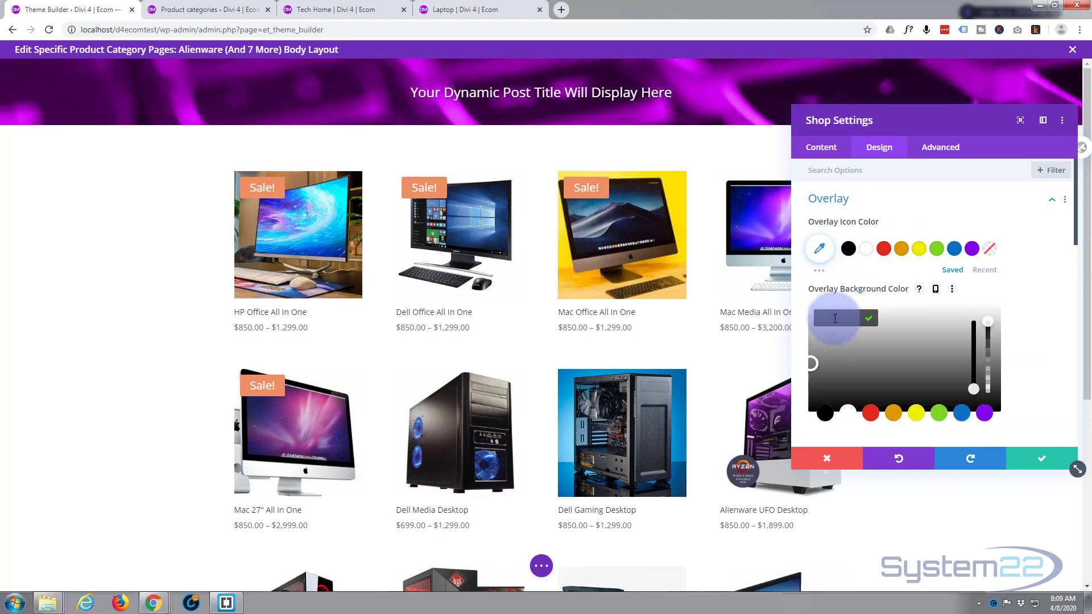
{"action": "type", "text": "#cd00ed"}
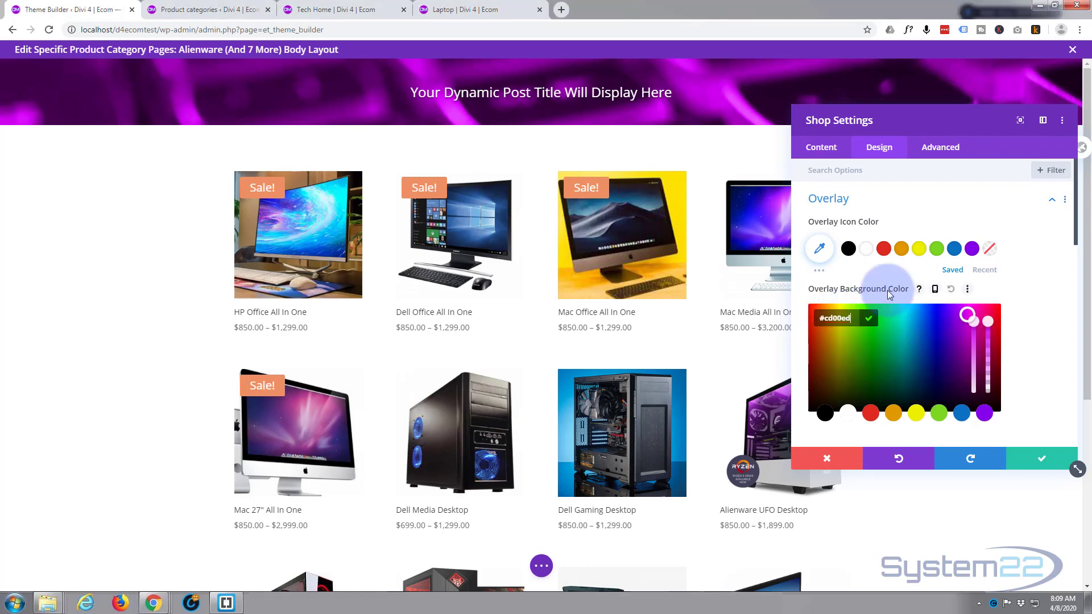
Step: Reduce the opacity of the Shop module's overlay background color to 0.49
{"action": "left_click", "coordinate": [988, 350]}
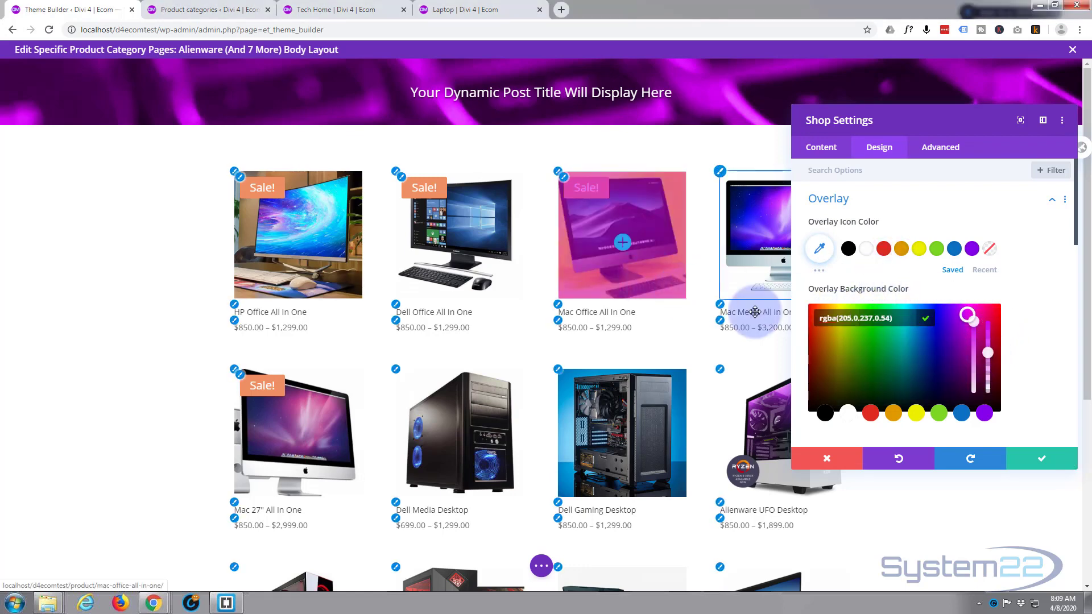
{"action": "left_click", "coordinate": [988, 358]}
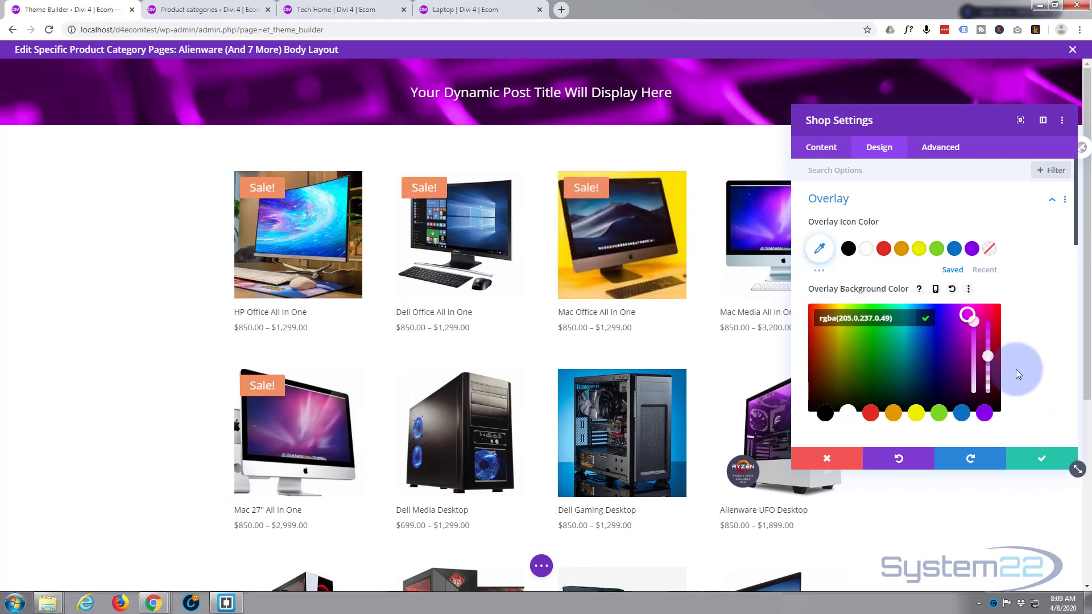
Step: Apply the third image box shadow preset, cast below the picture, to the Shop module's product images
{"action": "scroll", "coordinate": [1018, 373], "scroll_direction": "down", "scroll_amount": 3}
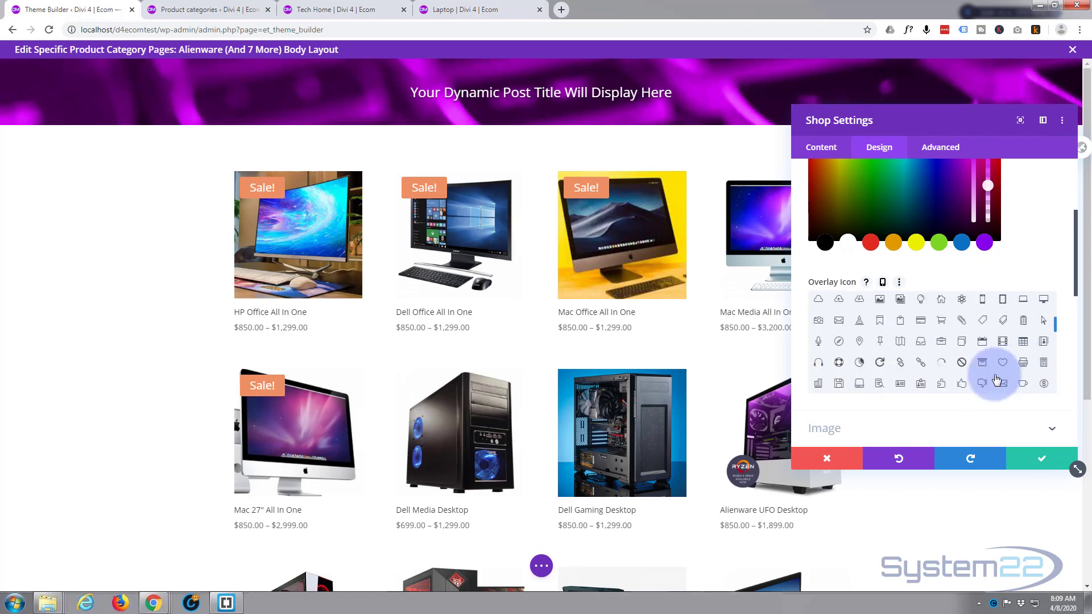
{"action": "scroll", "coordinate": [997, 380], "scroll_direction": "down", "scroll_amount": 1}
{"action": "scroll", "coordinate": [933, 419], "scroll_direction": "down", "scroll_amount": 2}
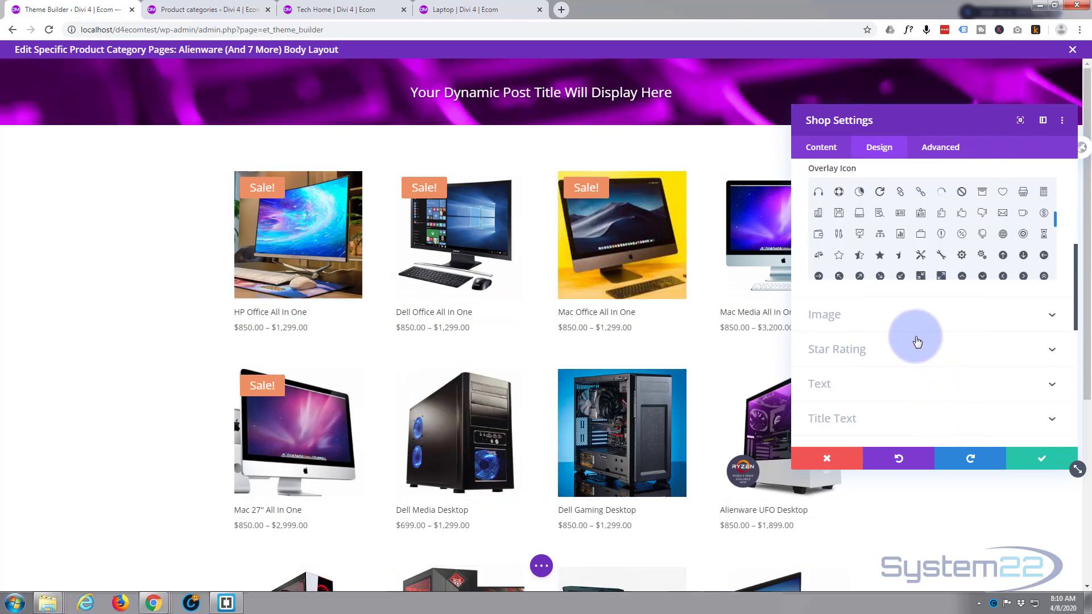
{"action": "left_click", "coordinate": [903, 323]}
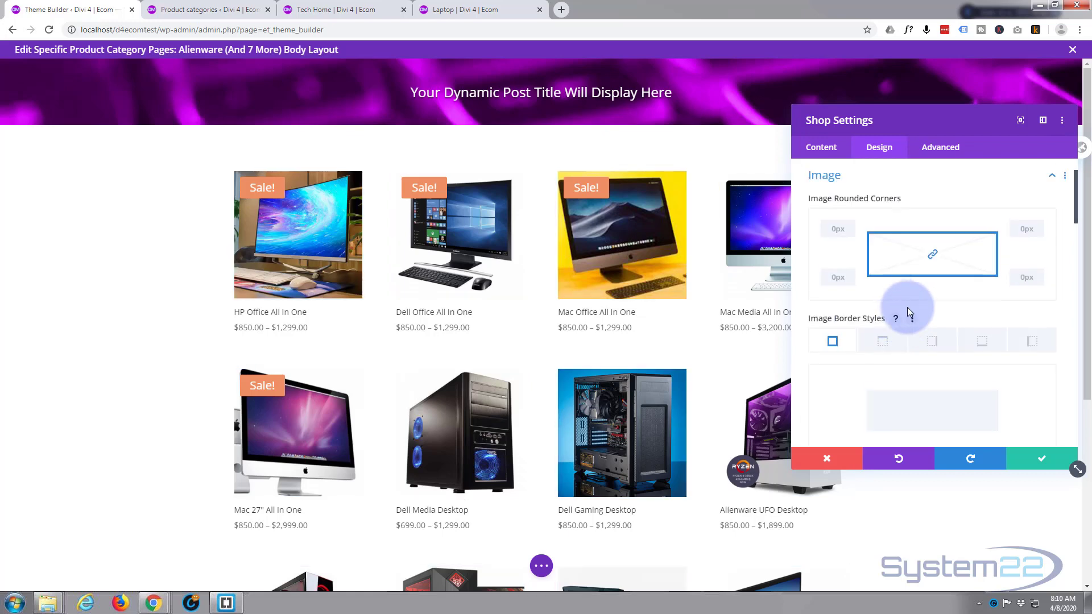
{"action": "scroll", "coordinate": [906, 305], "scroll_direction": "down", "scroll_amount": 4}
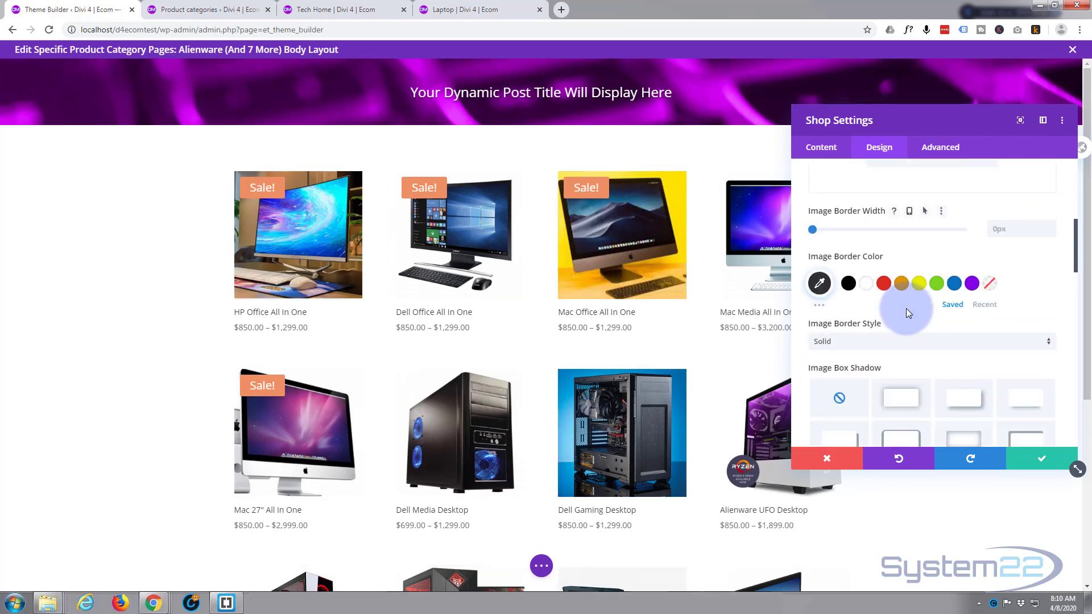
{"action": "scroll", "coordinate": [906, 309], "scroll_direction": "down", "scroll_amount": 2}
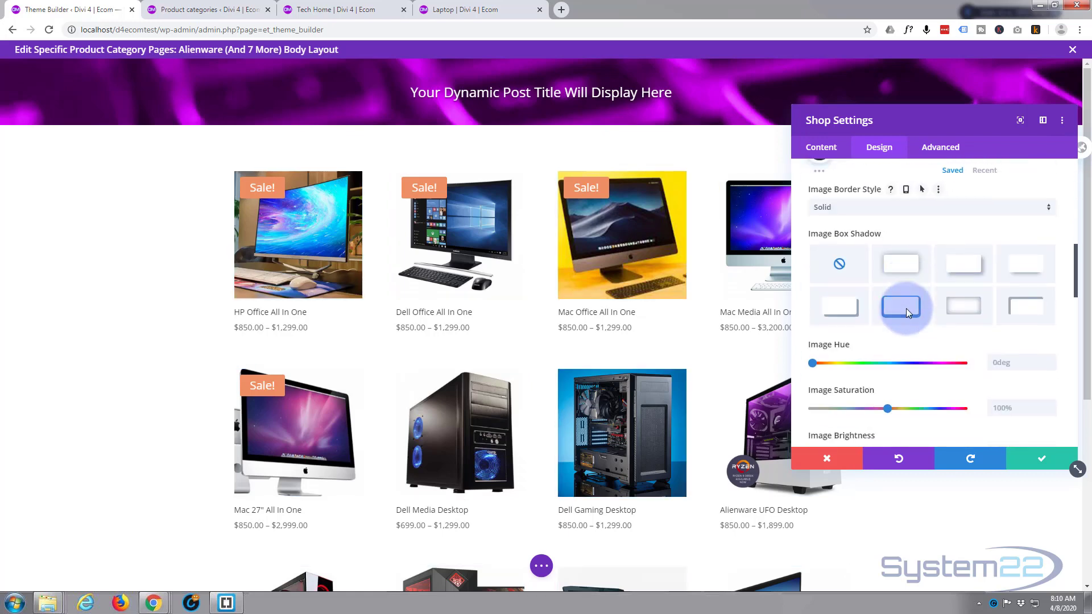
{"action": "left_click", "coordinate": [1024, 273]}
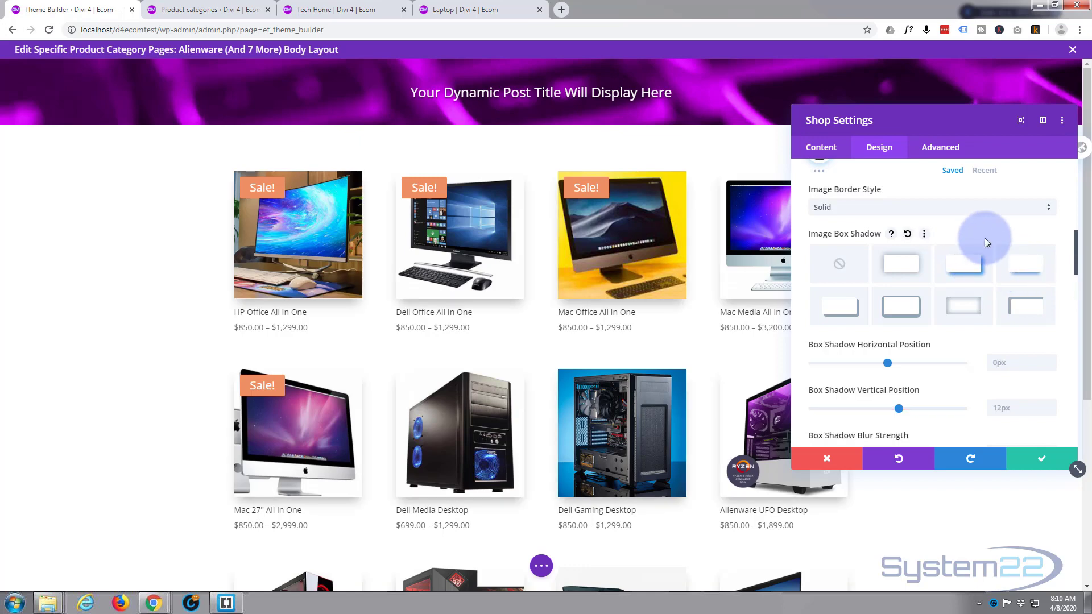
{"action": "left_click", "coordinate": [969, 263]}
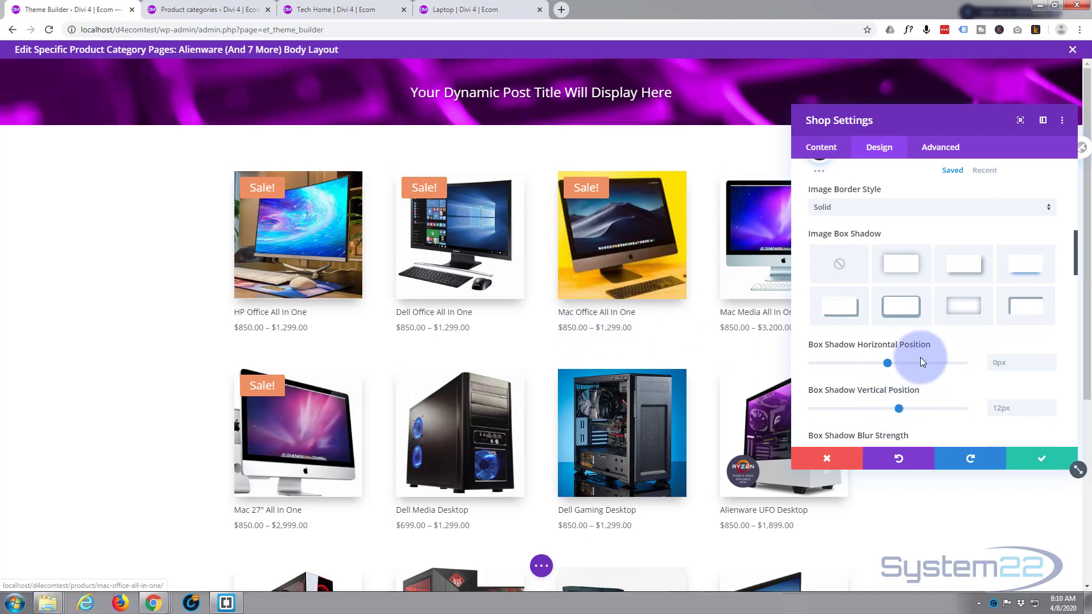
Step: Set the Shop module's product title text to black #000000 with Semi Bold font weight
{"action": "scroll", "coordinate": [933, 357], "scroll_direction": "down", "scroll_amount": 5}
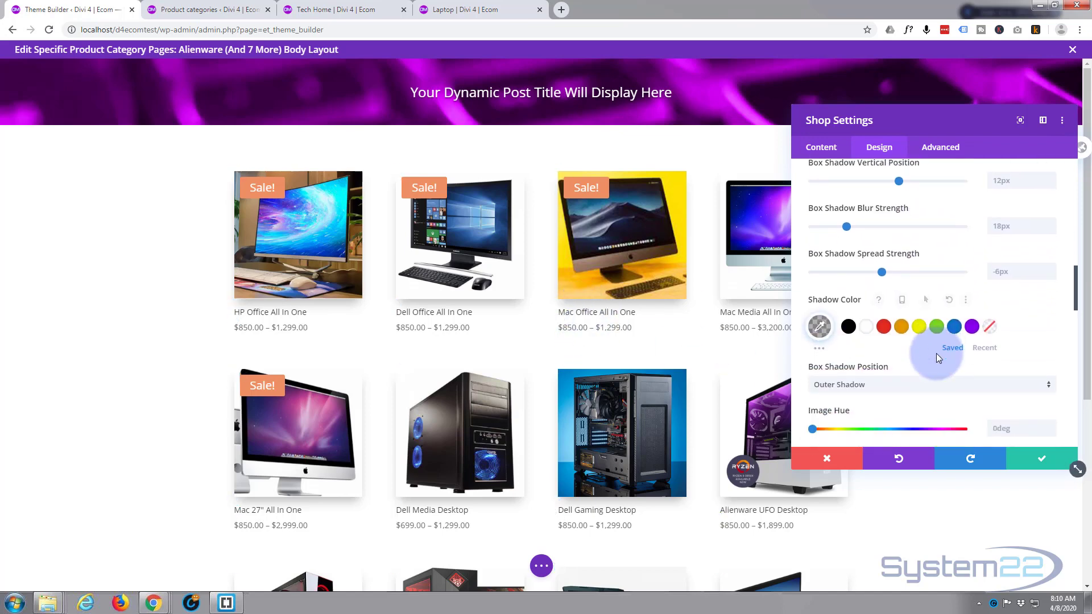
{"action": "scroll", "coordinate": [937, 354], "scroll_direction": "down", "scroll_amount": 12}
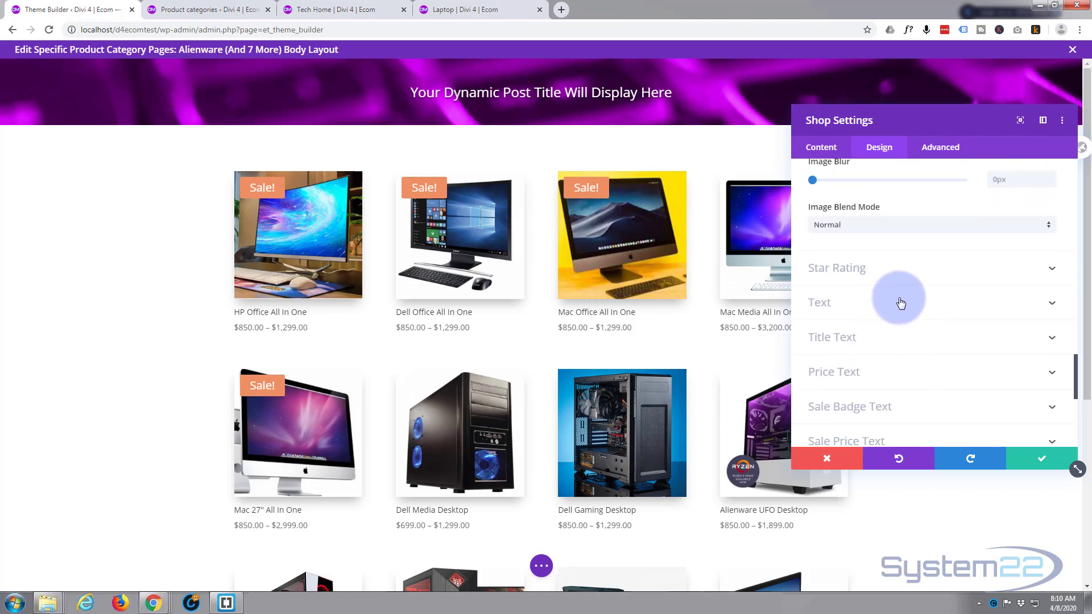
{"action": "left_click", "coordinate": [901, 337]}
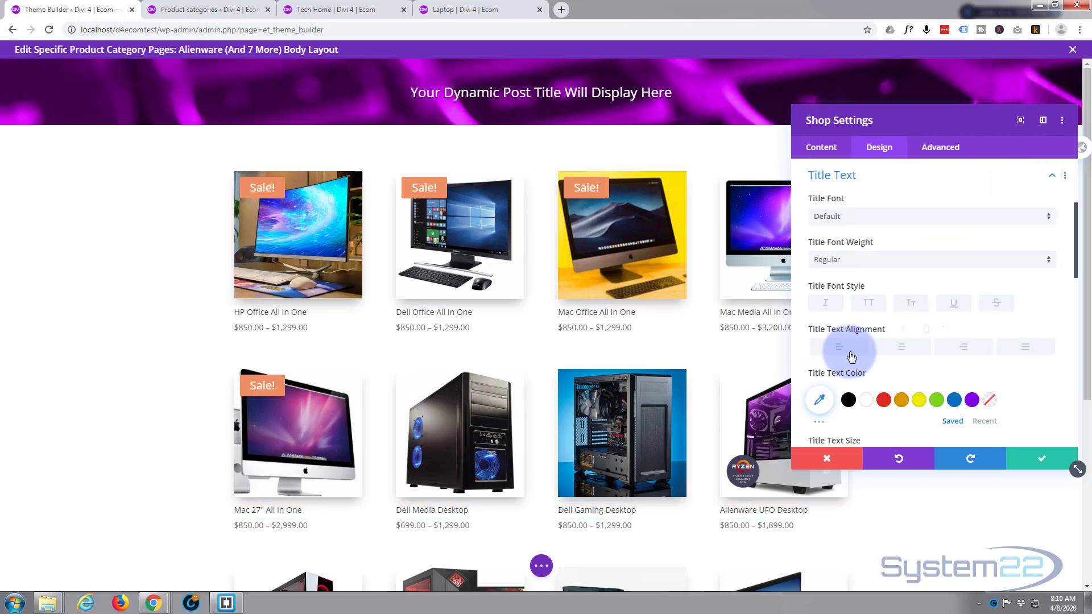
{"action": "left_click", "coordinate": [848, 400]}
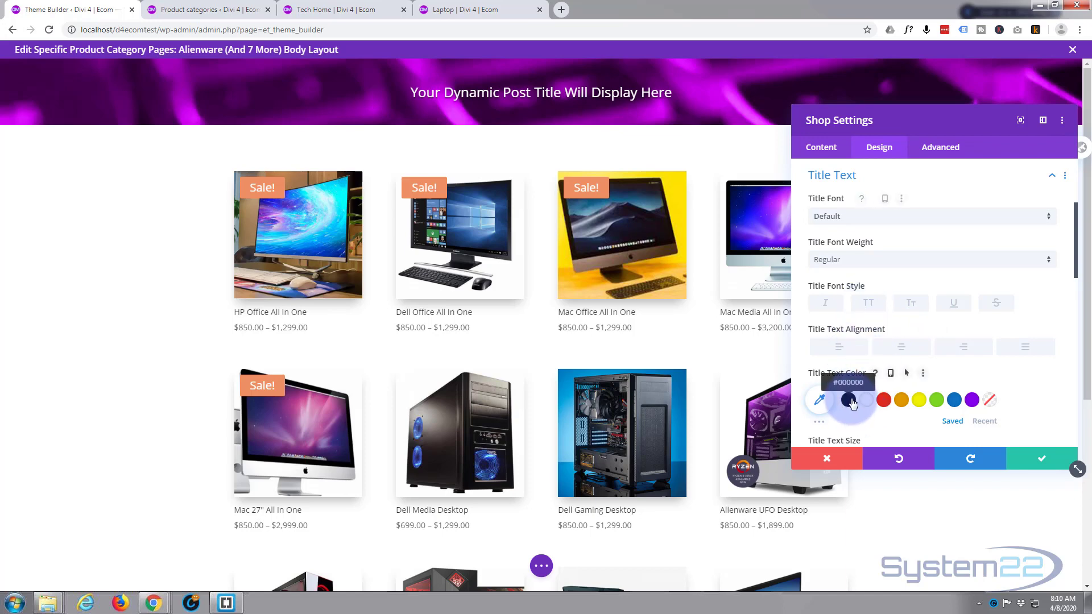
{"action": "scroll", "coordinate": [916, 370], "scroll_direction": "down", "scroll_amount": 1}
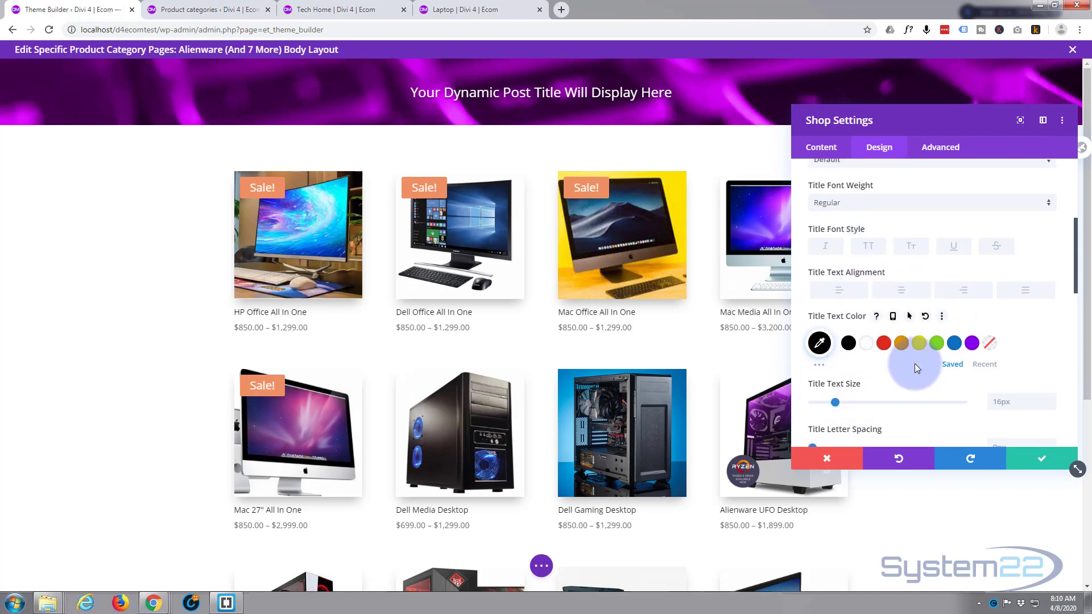
{"action": "left_click", "coordinate": [937, 207]}
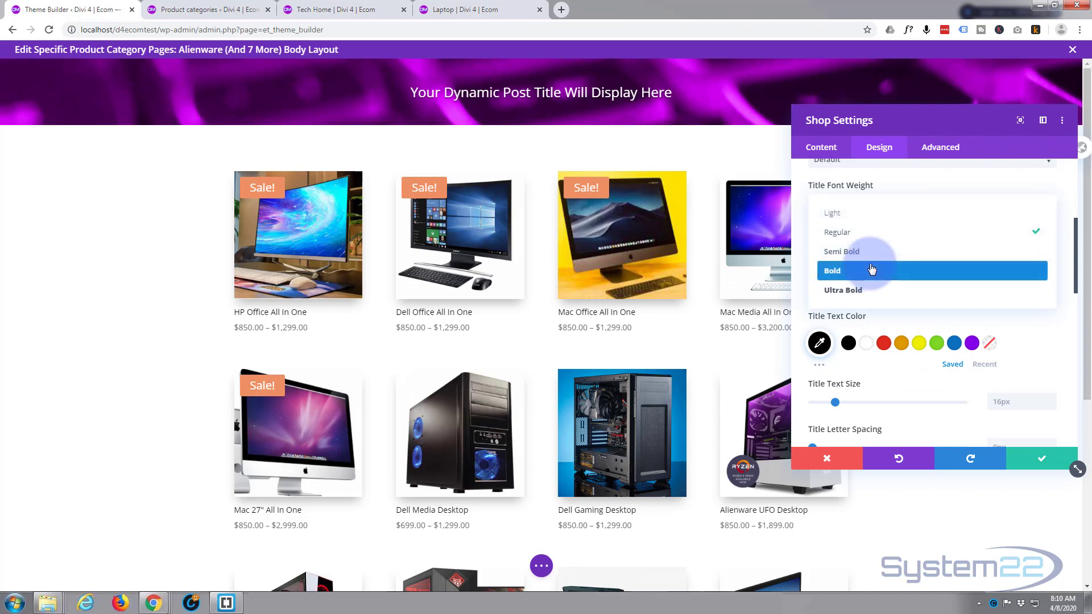
{"action": "left_click", "coordinate": [873, 245]}
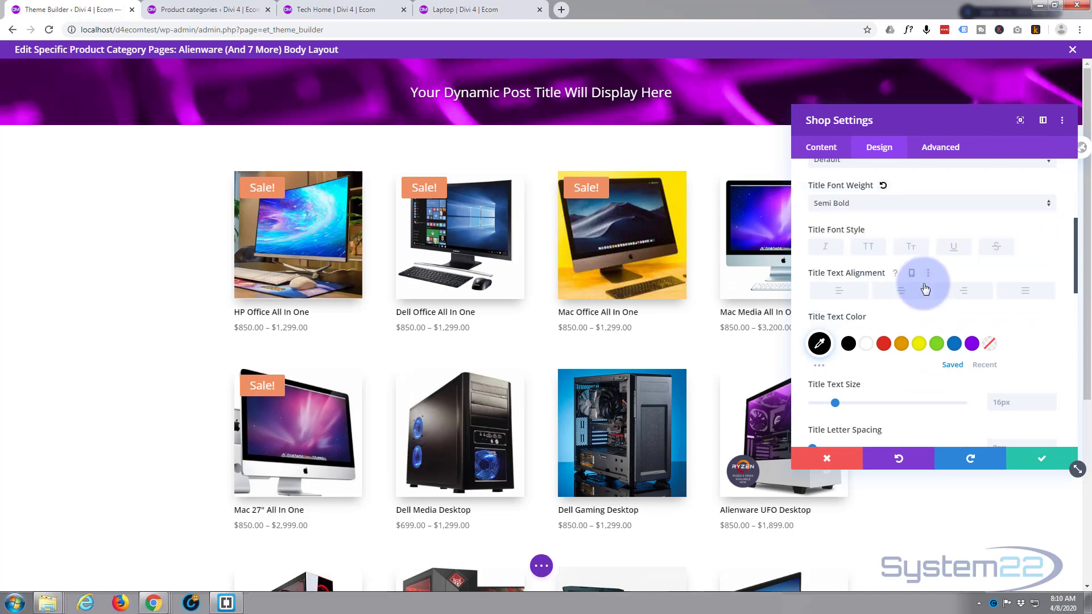
Step: Set the Shop module's price text to Semi Bold font weight and black color
{"action": "scroll", "coordinate": [921, 281], "scroll_direction": "down", "scroll_amount": 4}
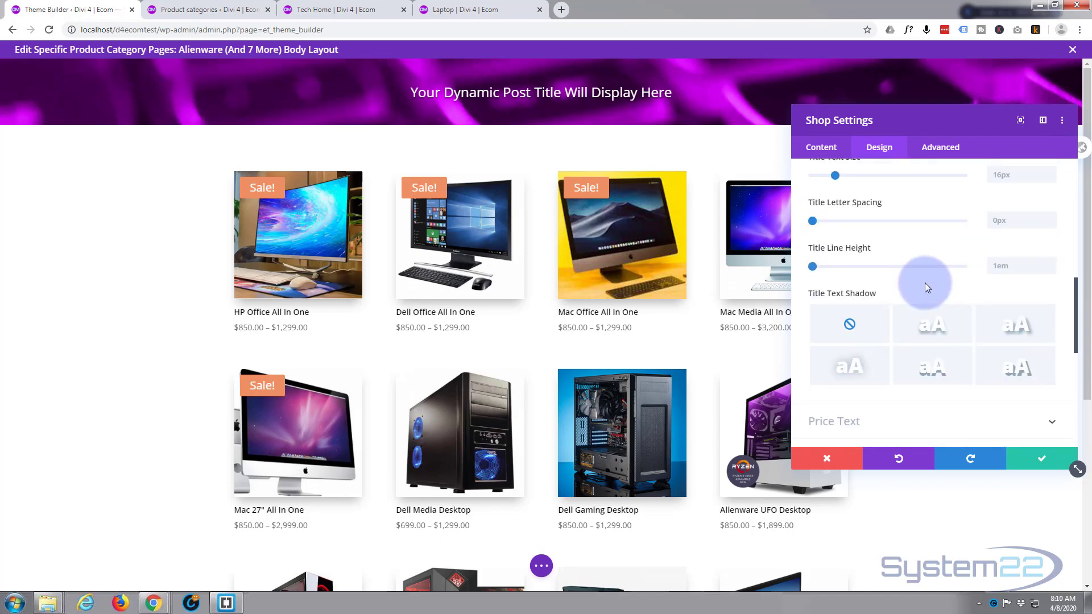
{"action": "scroll", "coordinate": [925, 282], "scroll_direction": "down", "scroll_amount": 3}
{"action": "left_click", "coordinate": [906, 262]}
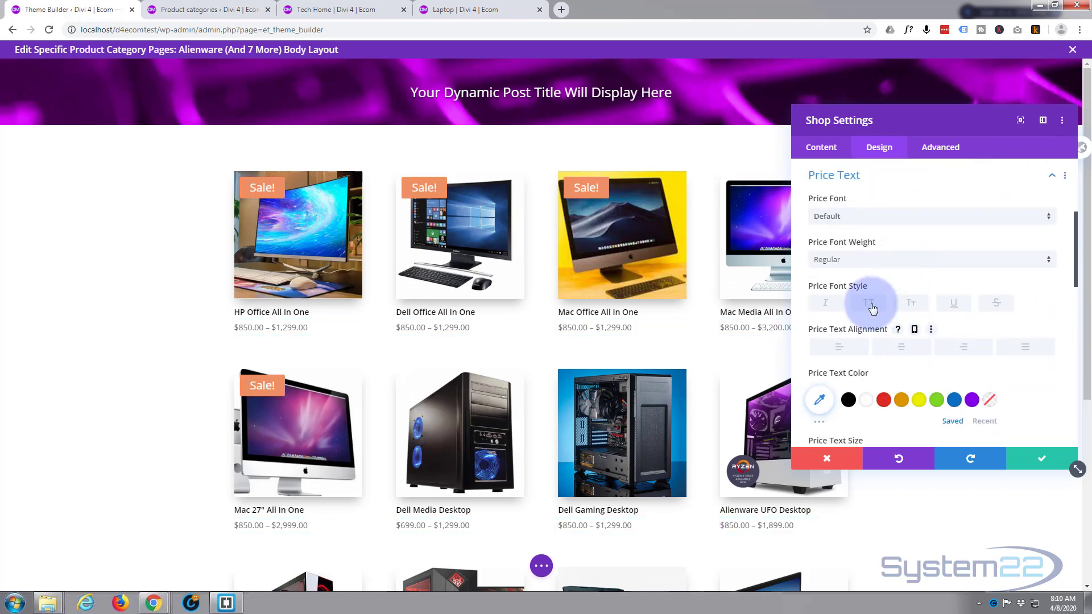
{"action": "left_click", "coordinate": [895, 261]}
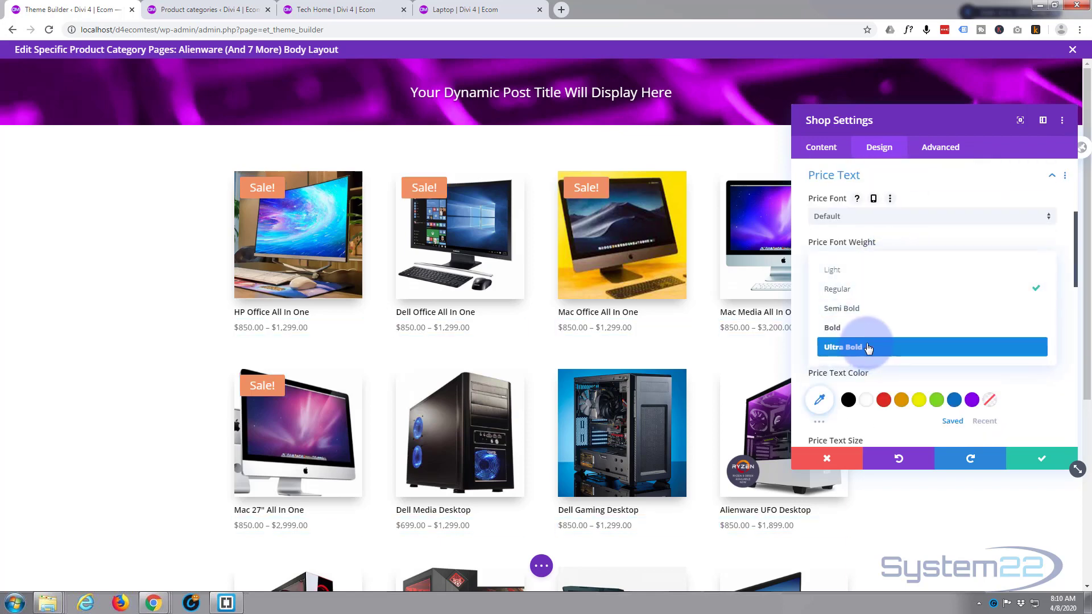
{"action": "left_click", "coordinate": [876, 316]}
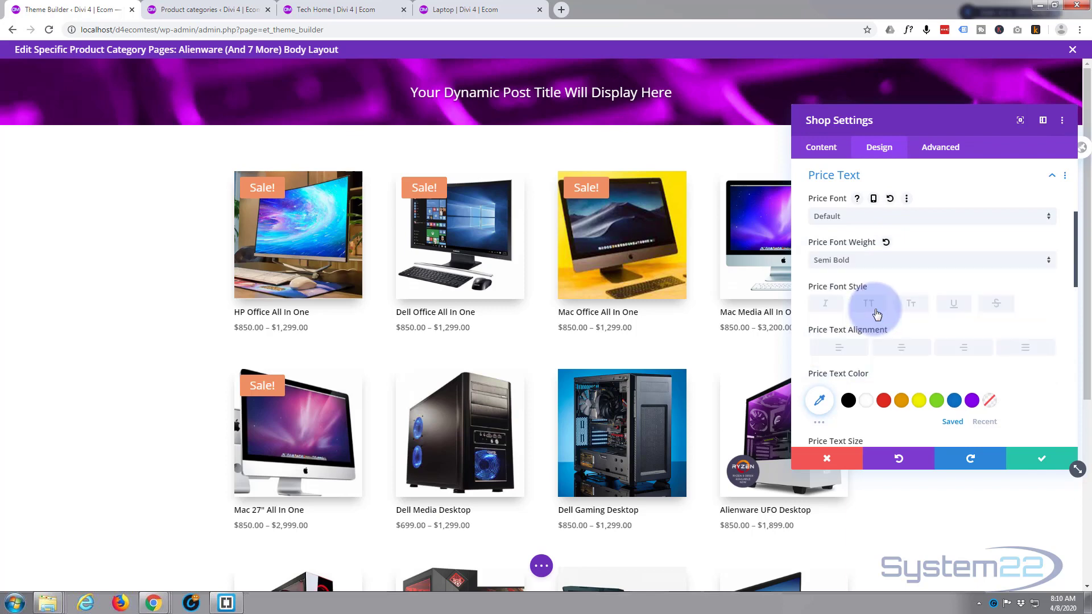
{"action": "left_click", "coordinate": [848, 400]}
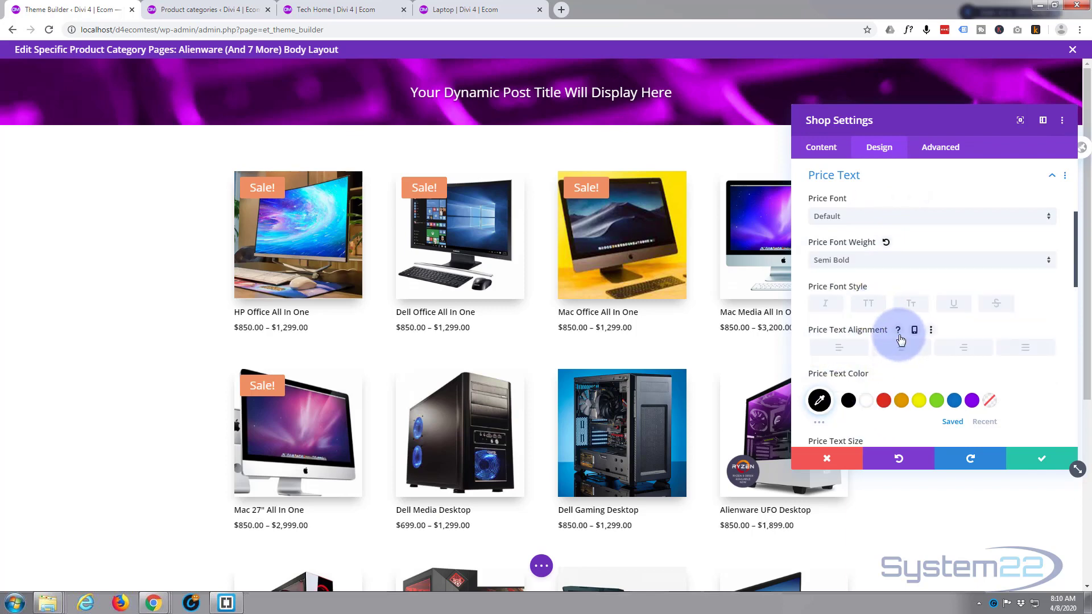
Step: Set the Shop module's sale badge color to #cd00ed and save the module
{"action": "scroll", "coordinate": [900, 340], "scroll_direction": "down", "scroll_amount": 3}
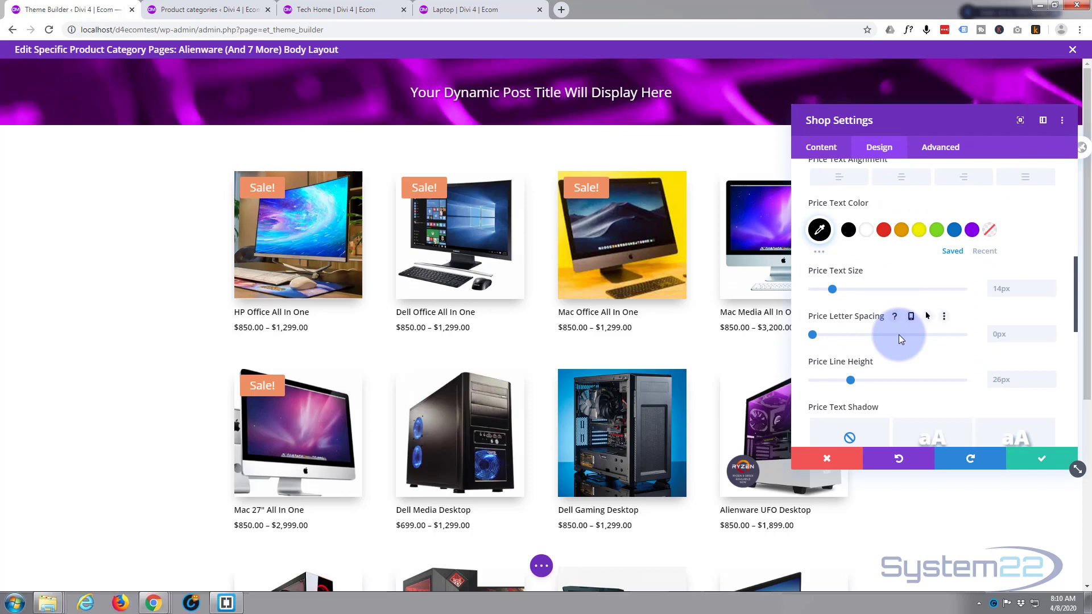
{"action": "scroll", "coordinate": [899, 335], "scroll_direction": "down", "scroll_amount": 3}
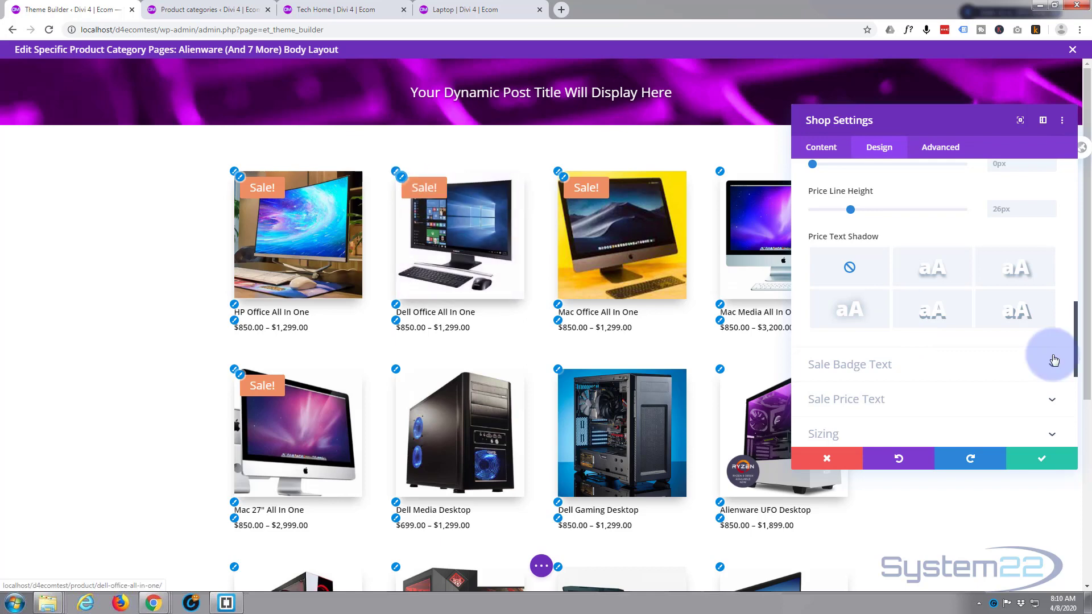
{"action": "scroll", "coordinate": [927, 340], "scroll_direction": "down", "scroll_amount": 1}
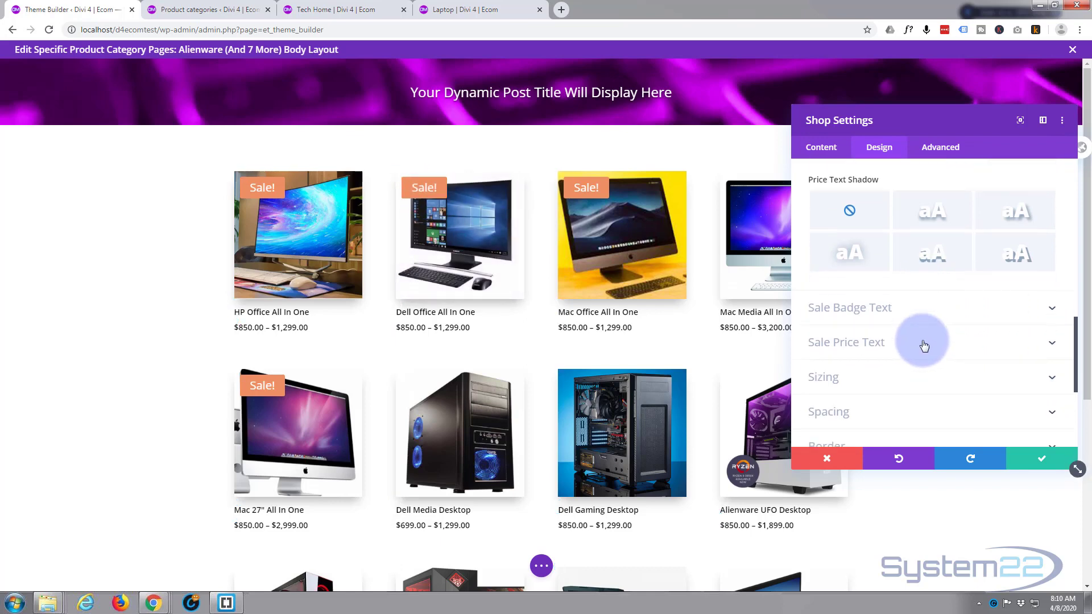
{"action": "left_click", "coordinate": [923, 313]}
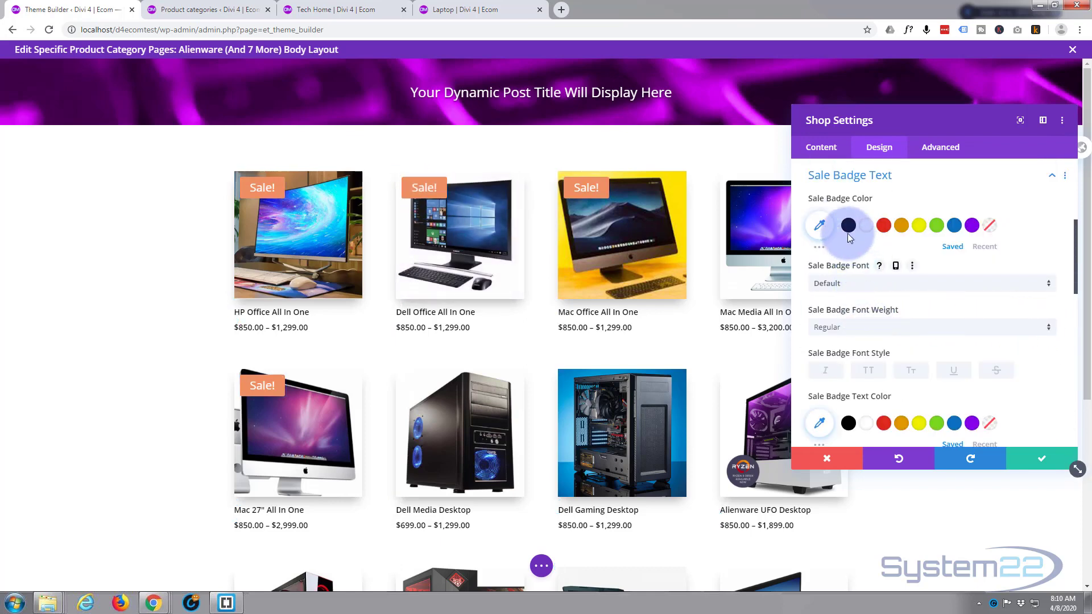
{"action": "left_click", "coordinate": [819, 241]}
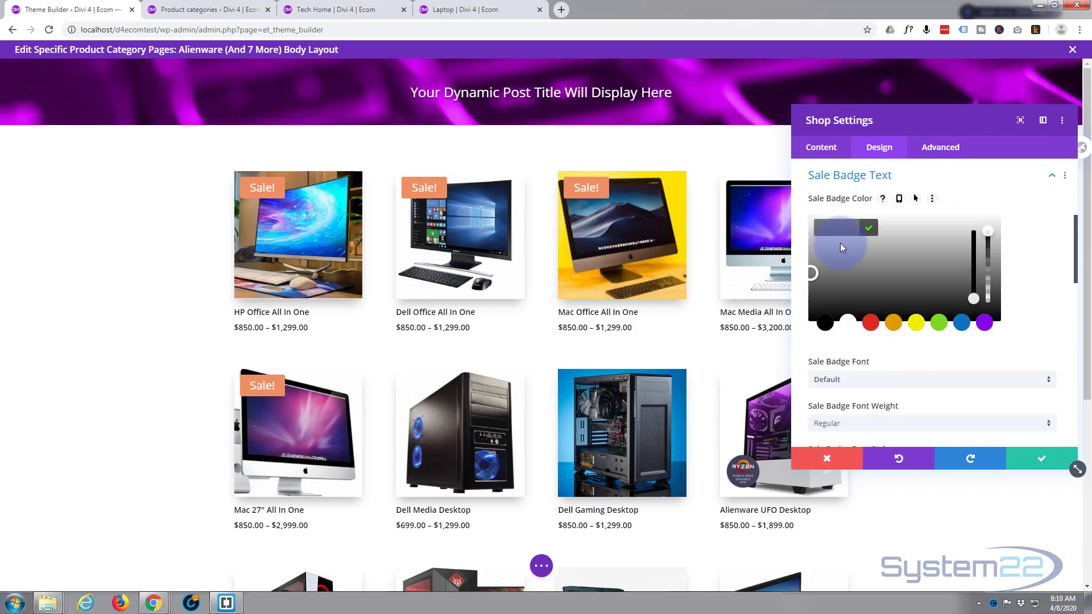
{"action": "type", "text": "#cd00ed"}
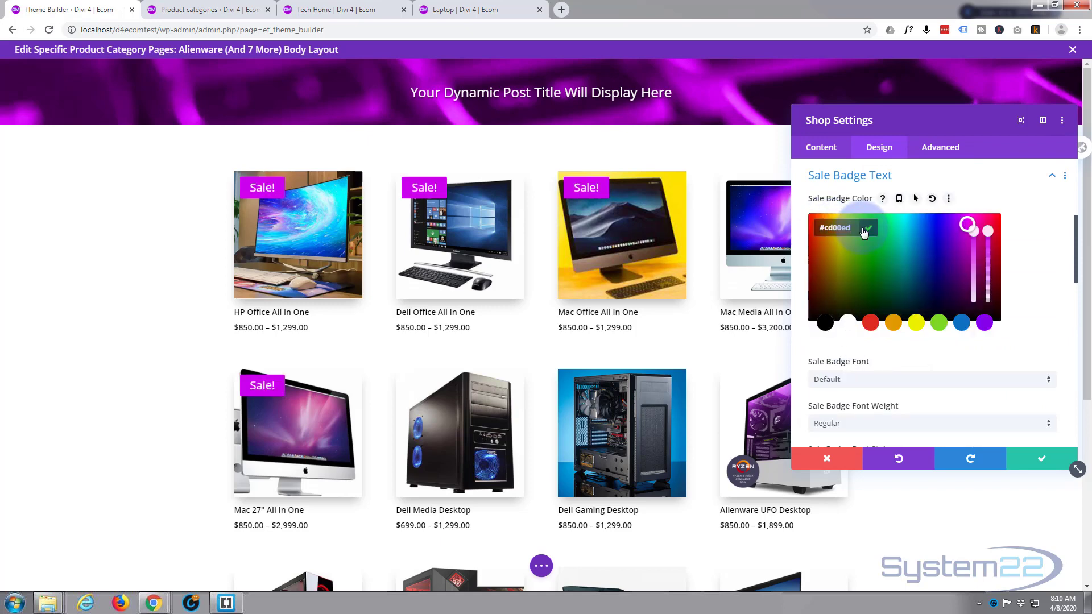
{"action": "left_click", "coordinate": [1043, 467]}
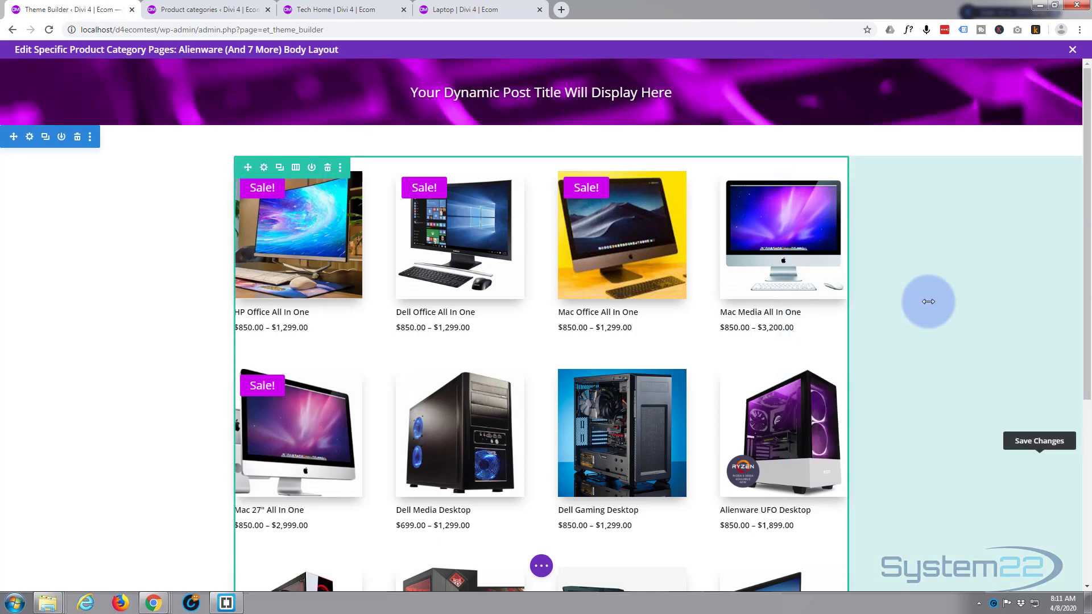
Step: Insert a new Shop module below the existing product grid in the same row
{"action": "scroll", "coordinate": [922, 302], "scroll_direction": "down", "scroll_amount": 5}
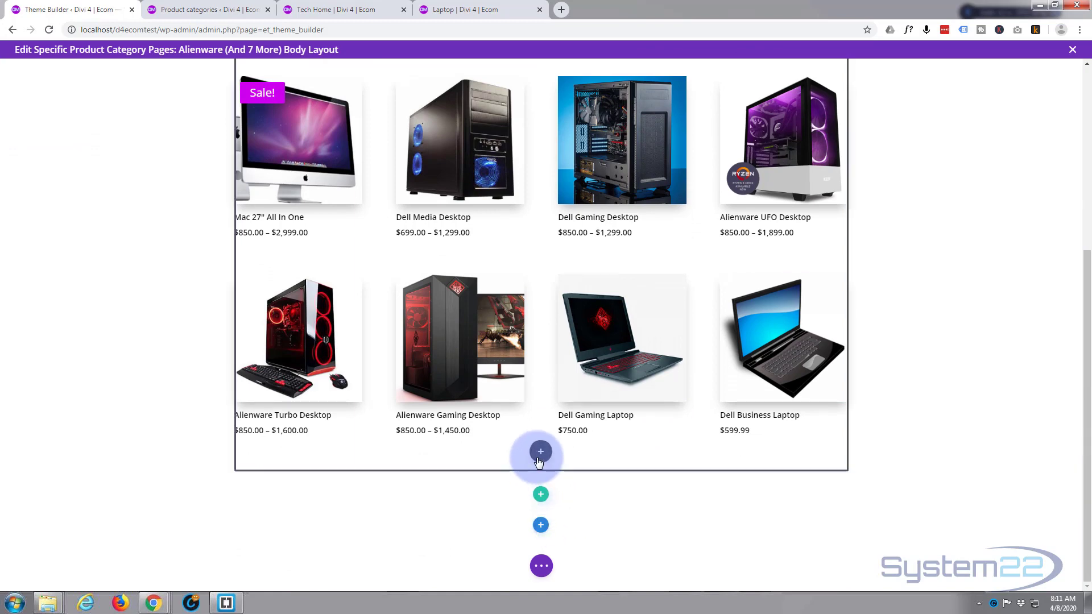
{"action": "left_click", "coordinate": [541, 455]}
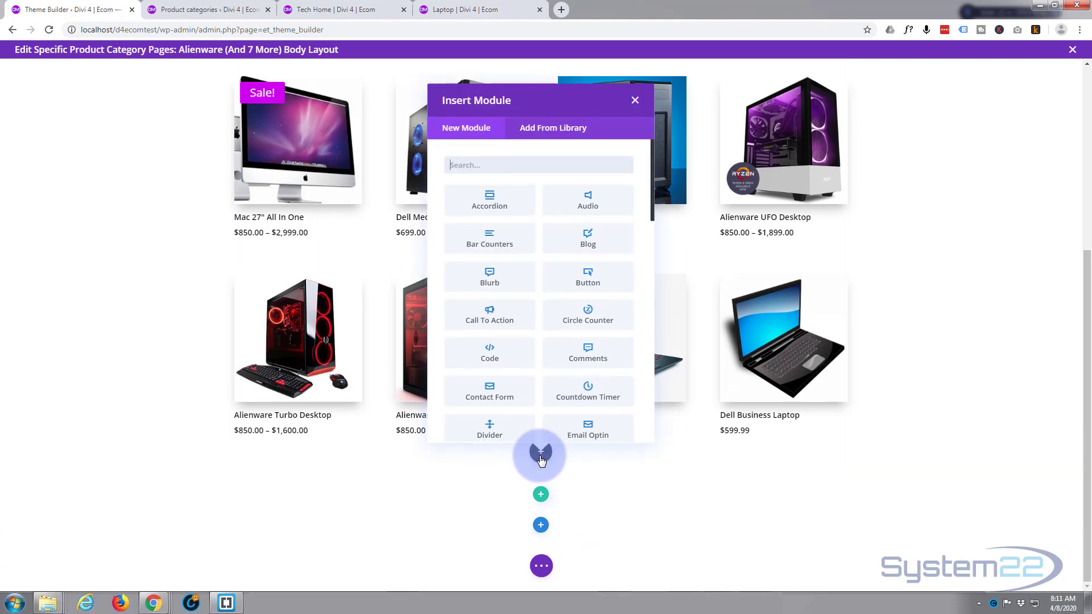
{"action": "scroll", "coordinate": [574, 341], "scroll_direction": "down", "scroll_amount": 4}
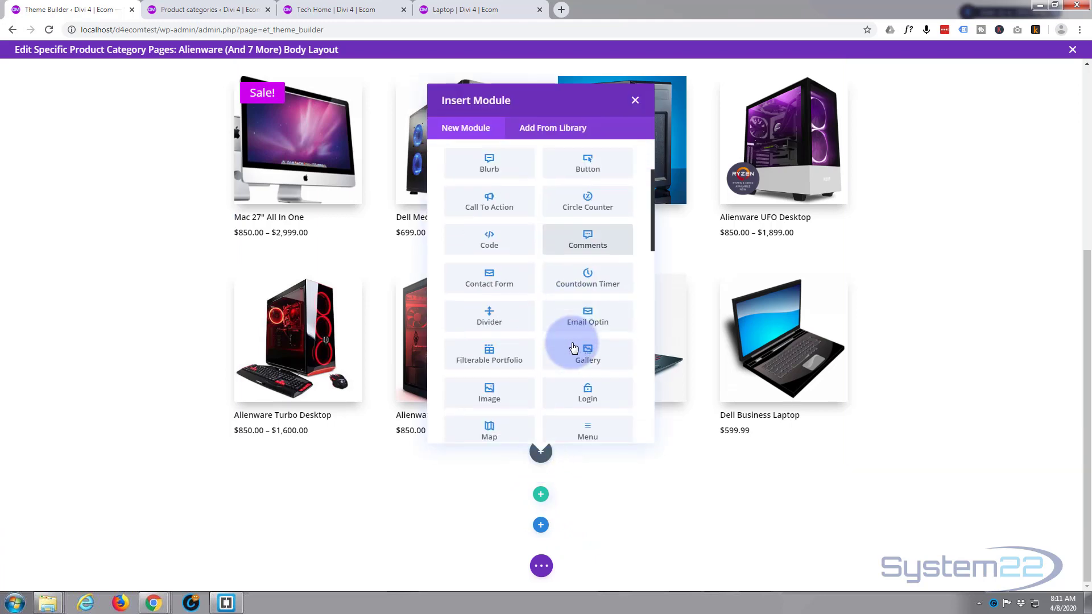
{"action": "scroll", "coordinate": [574, 339], "scroll_direction": "down", "scroll_amount": 4}
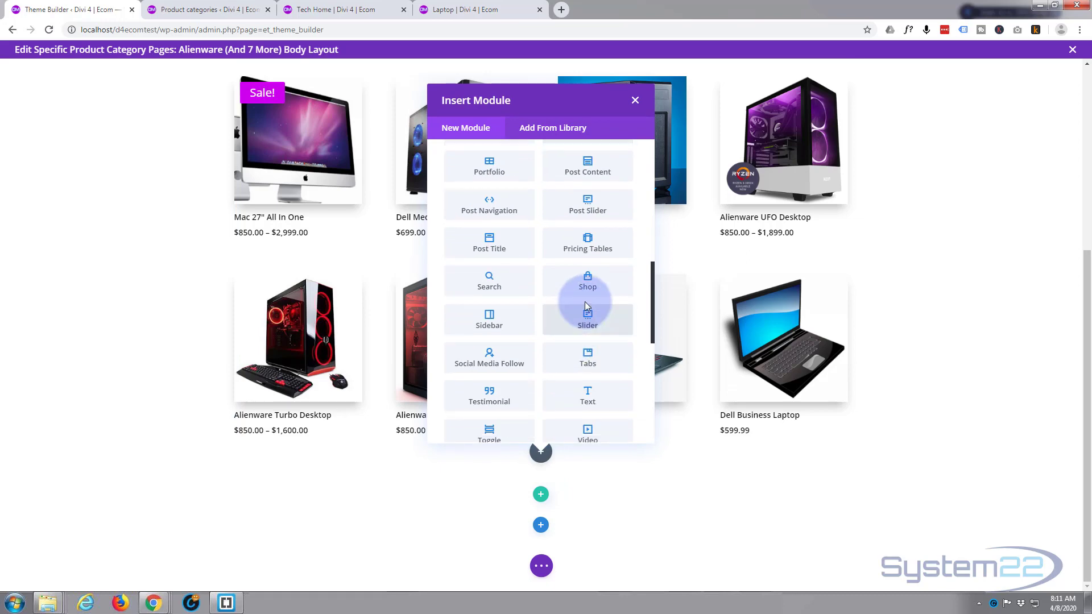
{"action": "left_click", "coordinate": [589, 287]}
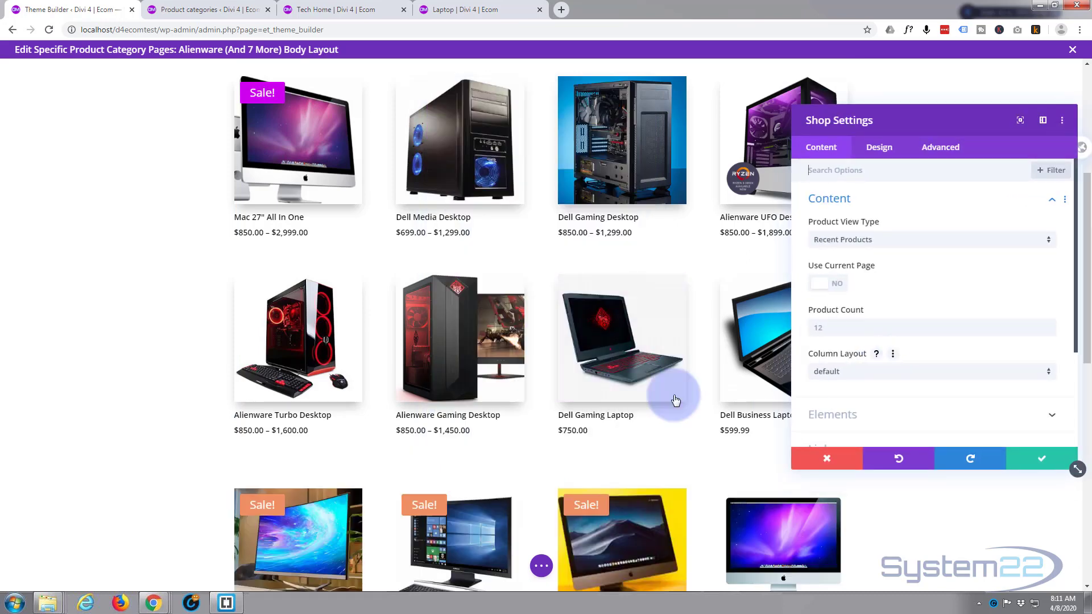
Step: Set the second Shop module's product view type to Sale Products and save the module
{"action": "scroll", "coordinate": [438, 446], "scroll_direction": "down", "scroll_amount": 1}
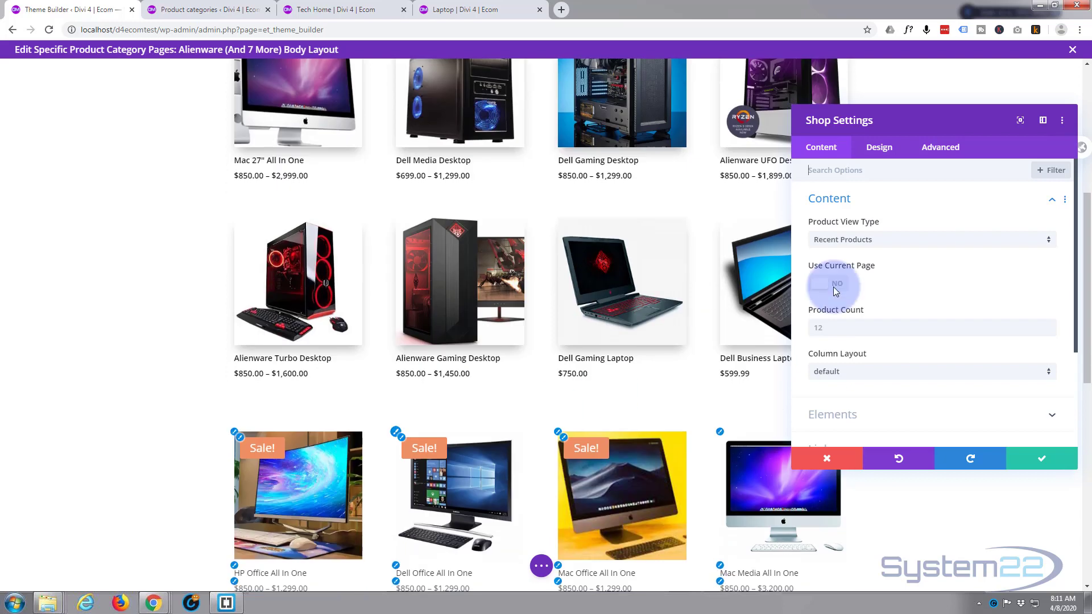
{"action": "left_click", "coordinate": [903, 240]}
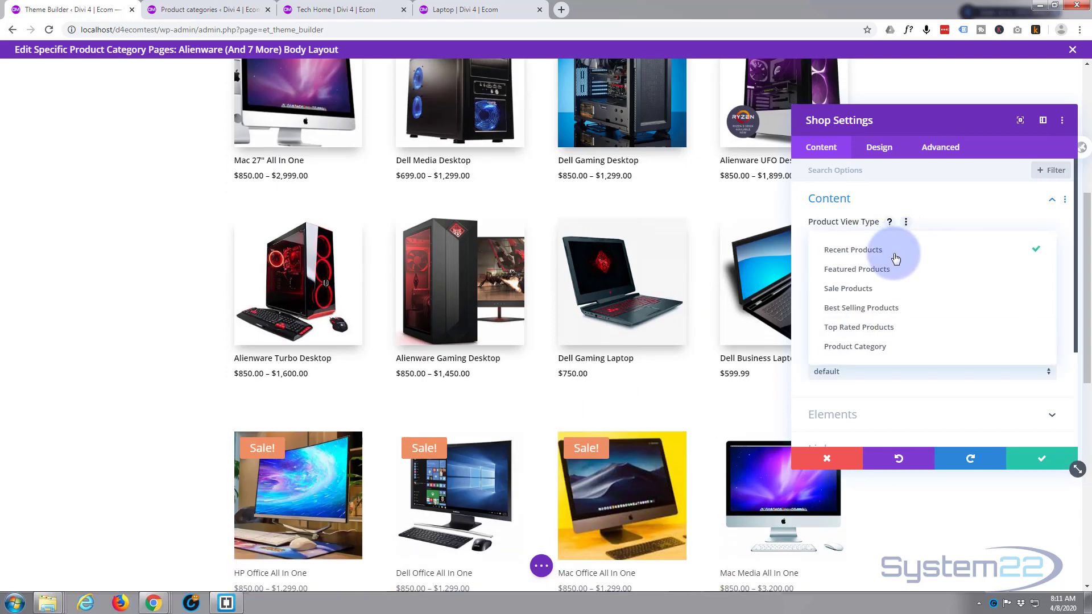
{"action": "left_click", "coordinate": [875, 291]}
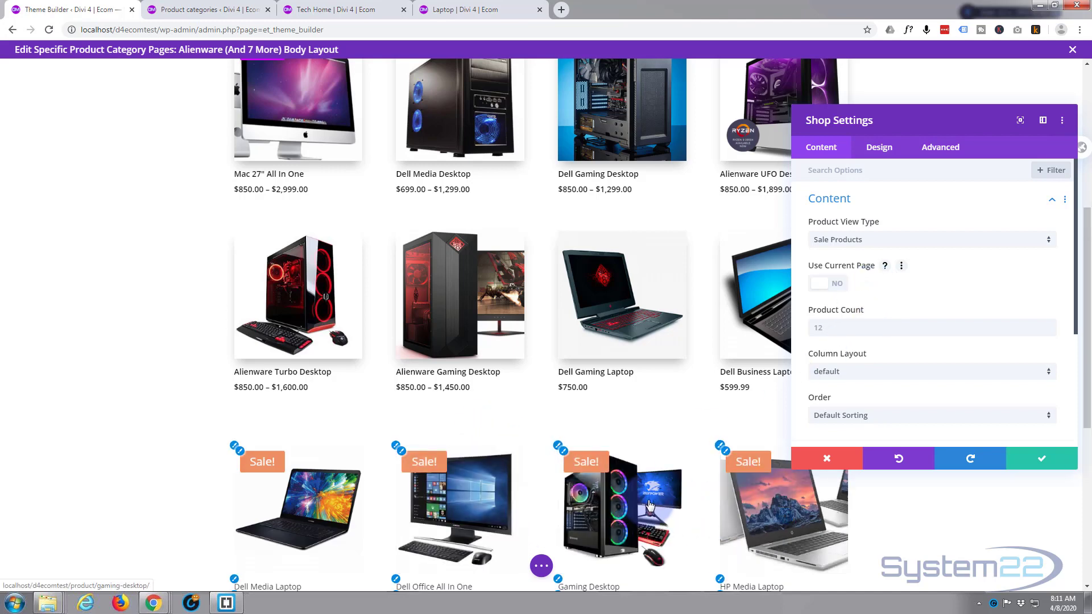
{"action": "scroll", "coordinate": [538, 412], "scroll_direction": "up", "scroll_amount": 6}
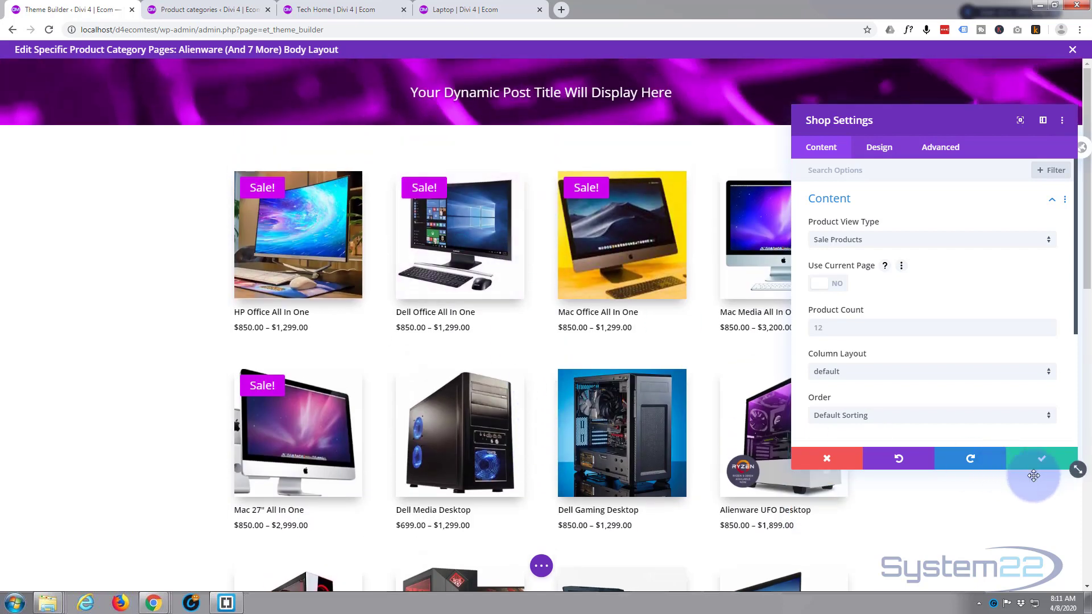
{"action": "left_click", "coordinate": [1043, 460]}
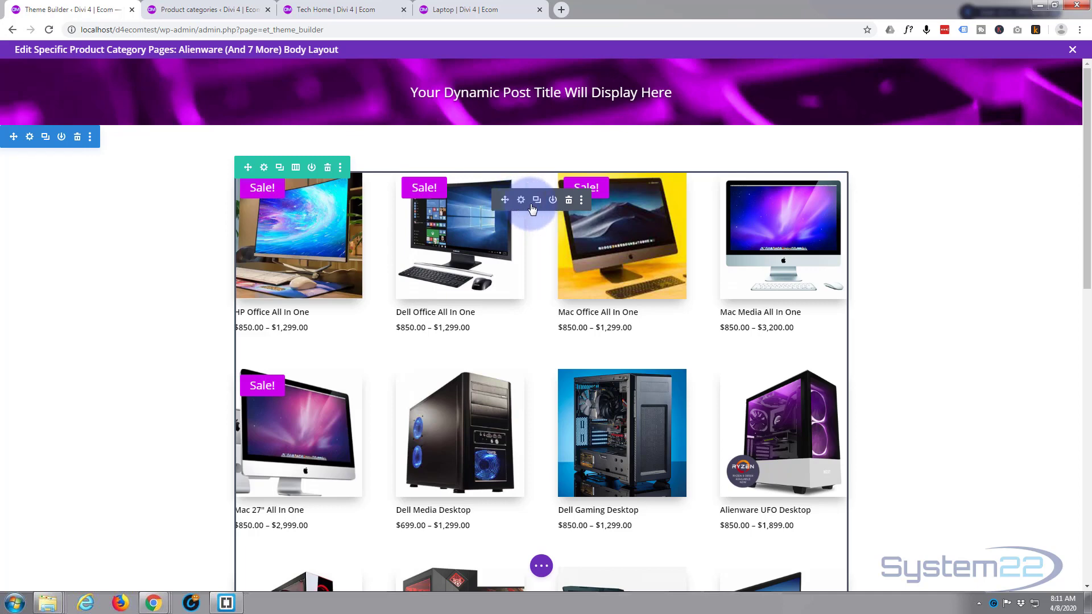
Step: Extend the first Shop module's styles to the Sale Products Shop module below it
{"action": "right_click", "coordinate": [529, 210]}
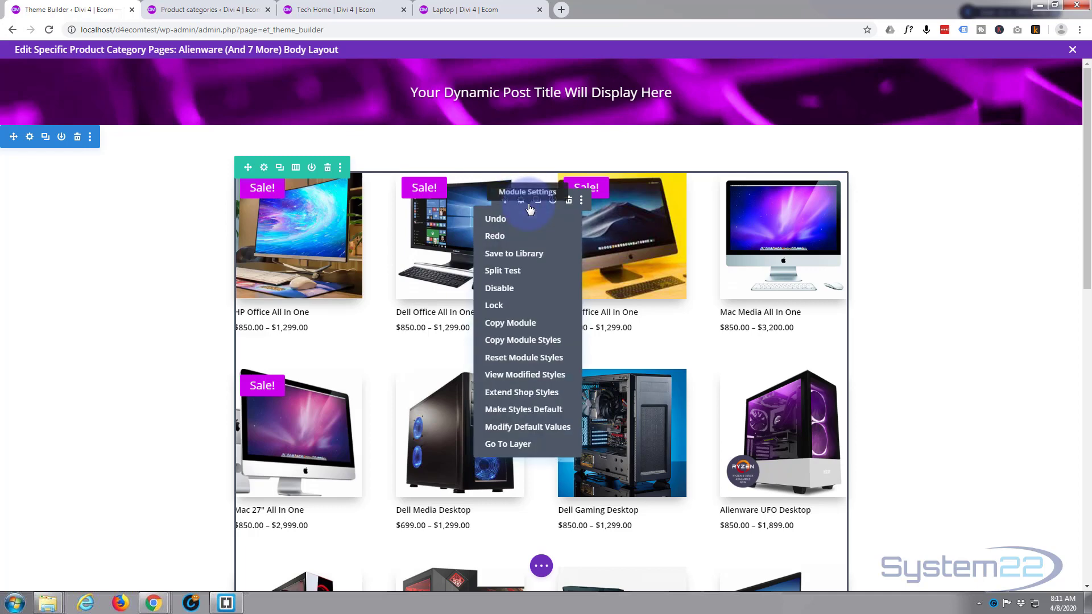
{"action": "left_click", "coordinate": [504, 393]}
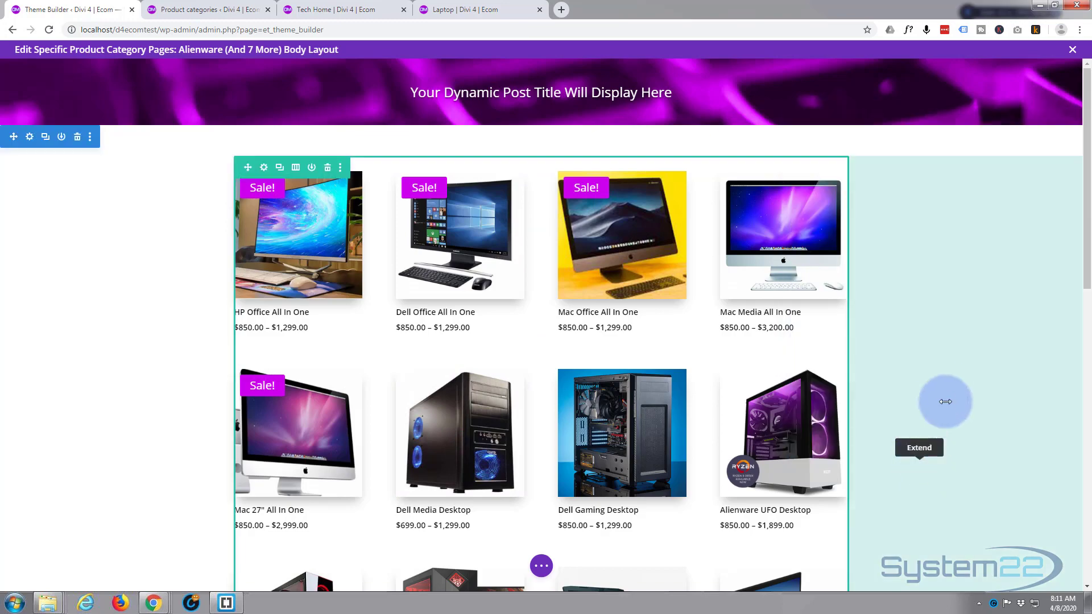
{"action": "scroll", "coordinate": [948, 366], "scroll_direction": "down", "scroll_amount": 2}
{"action": "scroll", "coordinate": [947, 365], "scroll_direction": "down", "scroll_amount": 9}
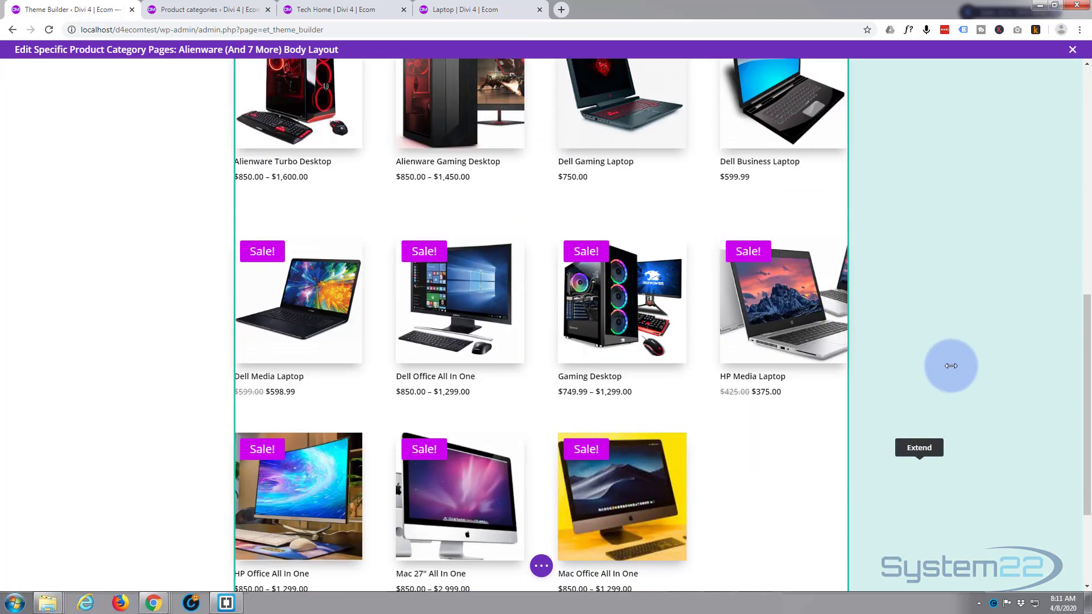
{"action": "left_click", "coordinate": [785, 310]}
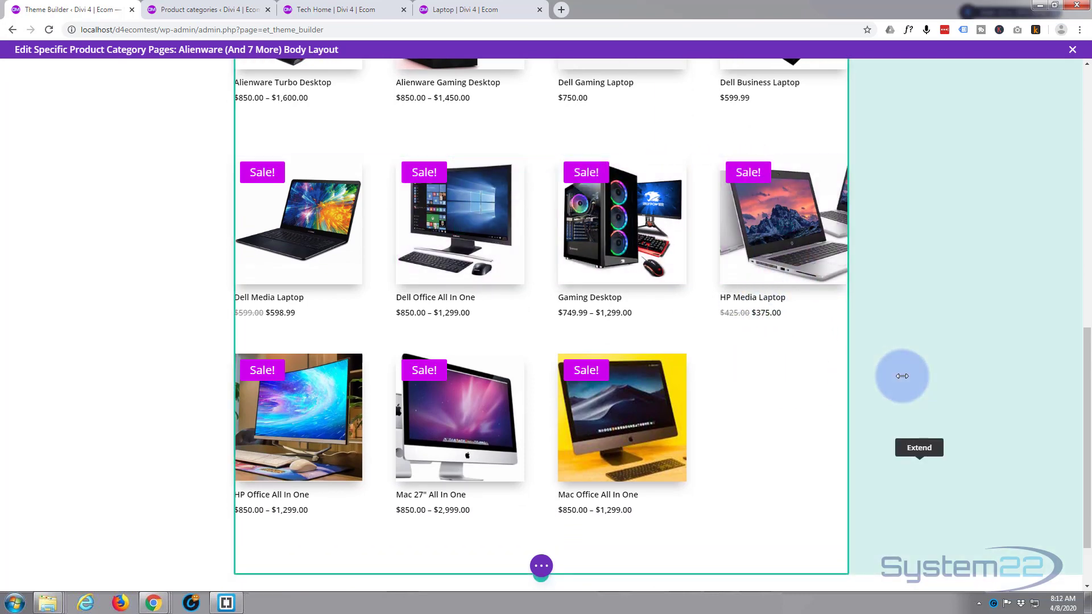
{"action": "scroll", "coordinate": [902, 376], "scroll_direction": "up", "scroll_amount": 10}
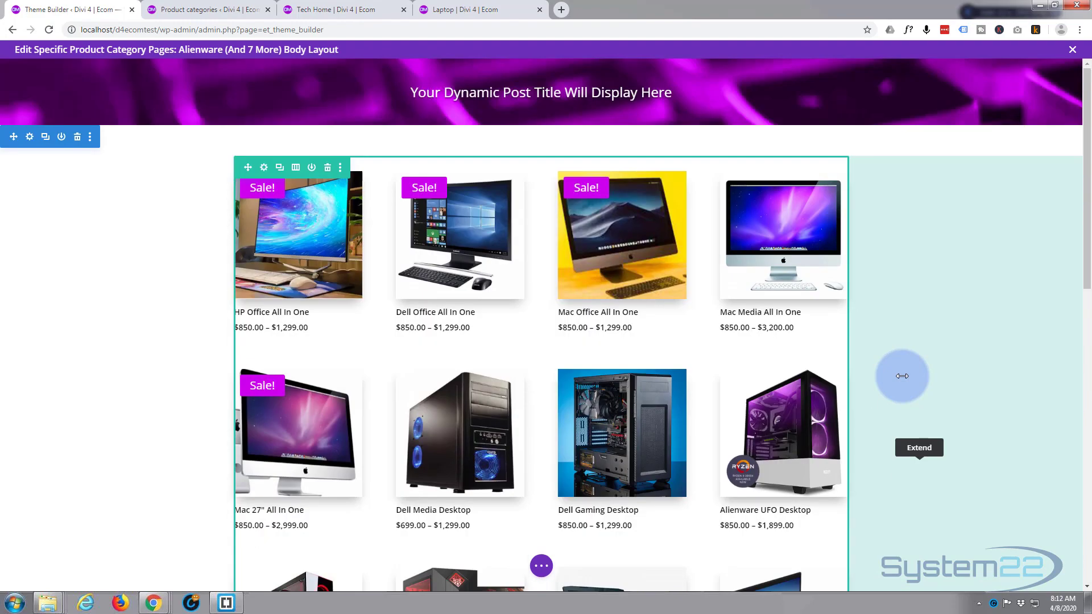
Step: Give the products section a top divider in the second style, the two-tone layered slant
{"action": "left_click", "coordinate": [30, 139]}
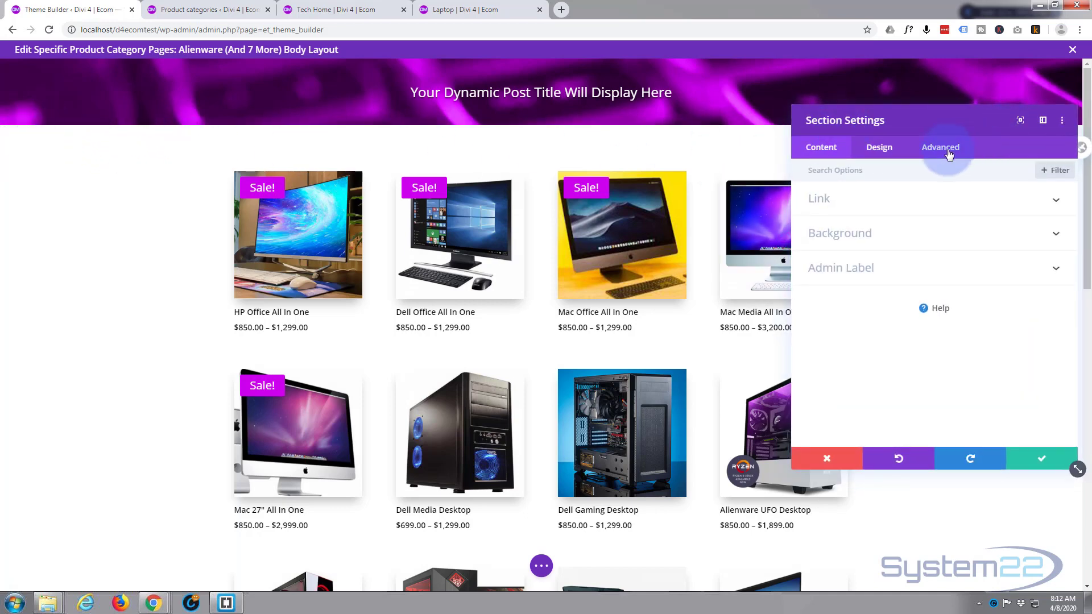
{"action": "left_click", "coordinate": [881, 148]}
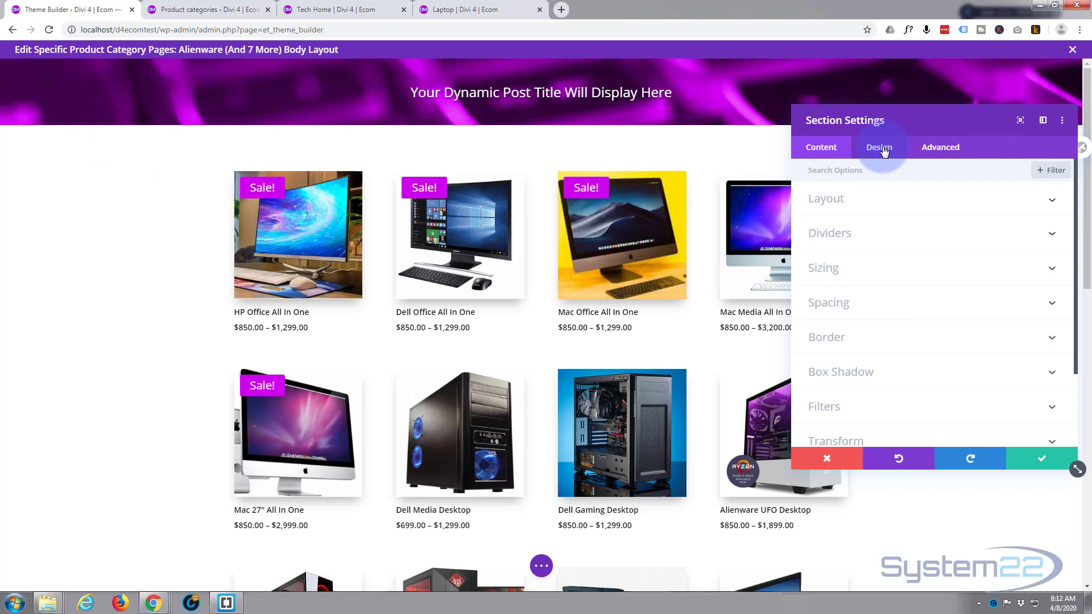
{"action": "left_click", "coordinate": [899, 233]}
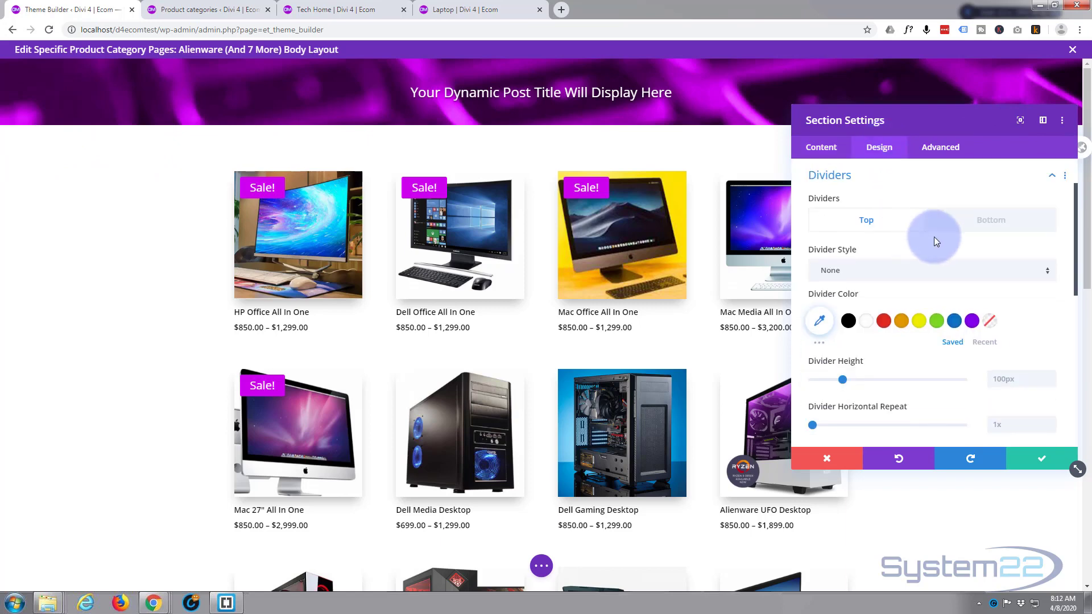
{"action": "left_click", "coordinate": [866, 222]}
{"action": "left_click", "coordinate": [908, 272]}
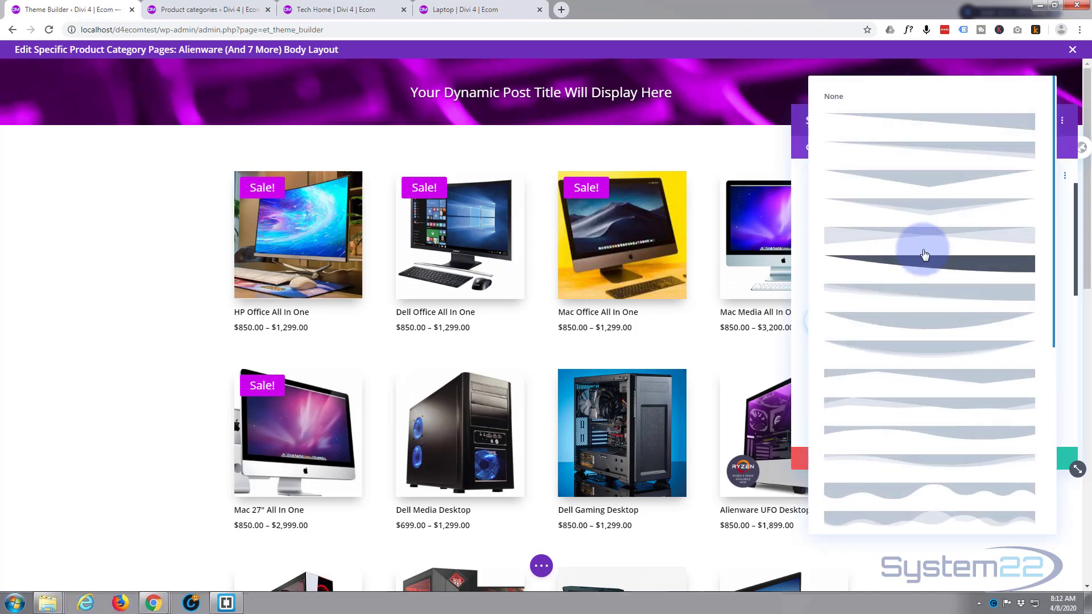
{"action": "left_click", "coordinate": [1001, 154]}
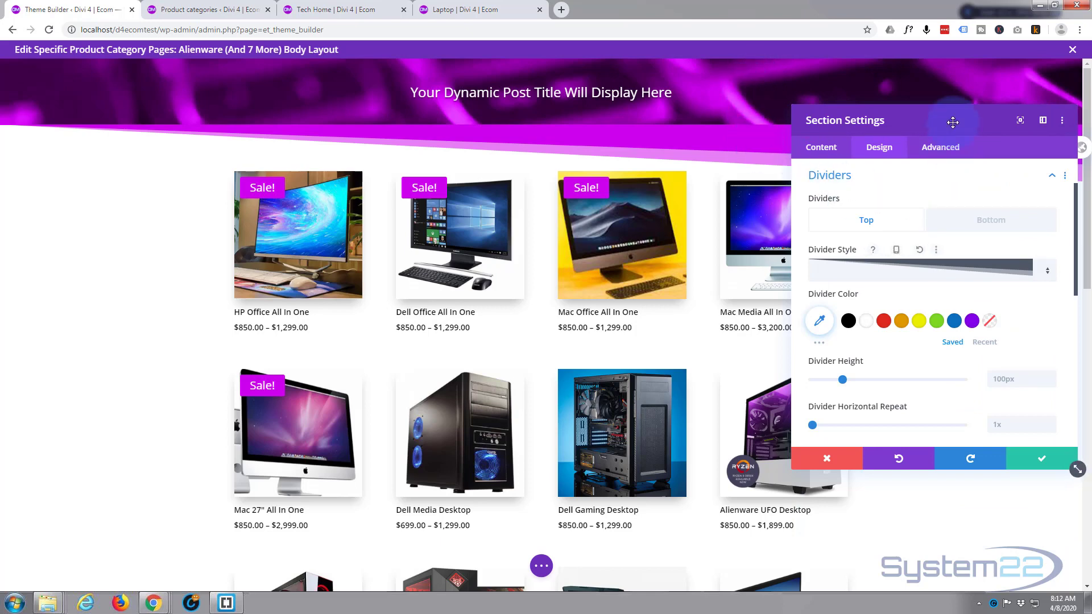
Step: Set the top divider's color to #cd00ed and reduce its opacity to 0.44
{"action": "left_click", "coordinate": [820, 323]}
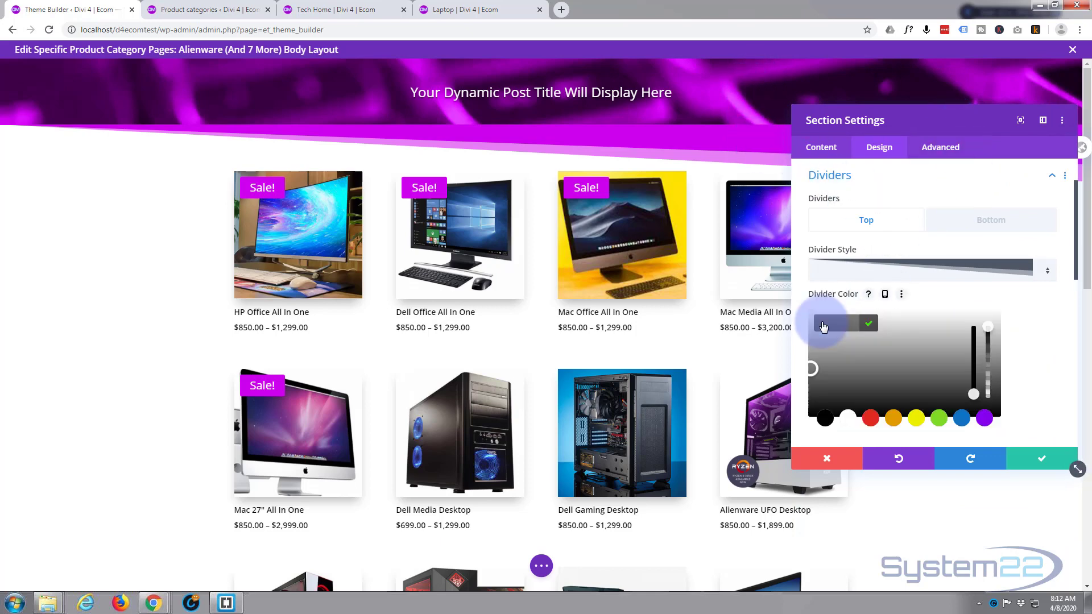
{"action": "type", "text": "#cd00ed"}
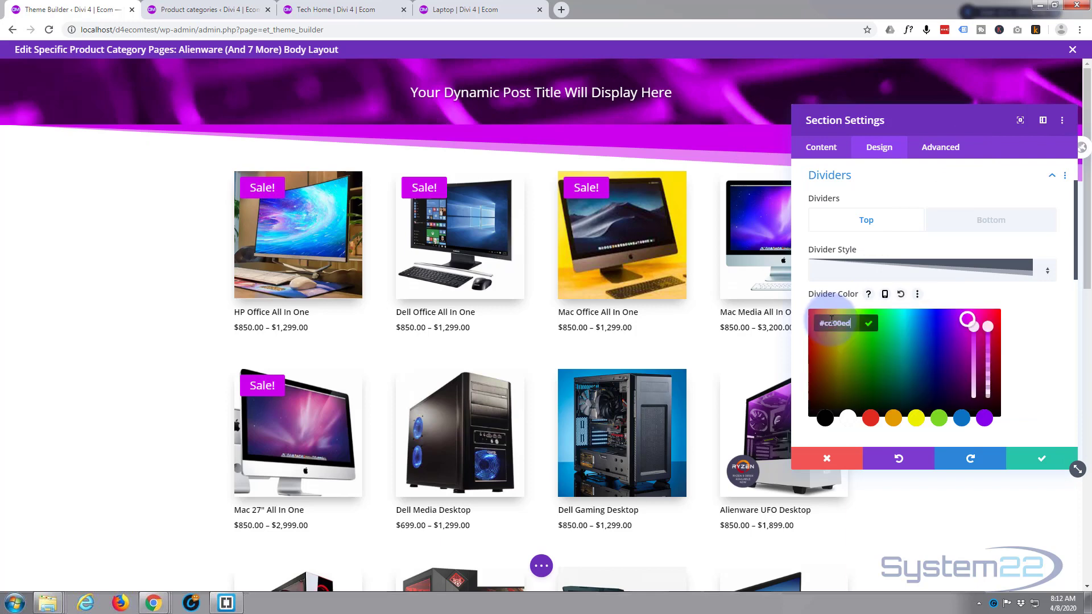
{"action": "left_click", "coordinate": [991, 330]}
{"action": "left_click_drag", "start_coordinate": [992, 334], "coordinate": [998, 372]}
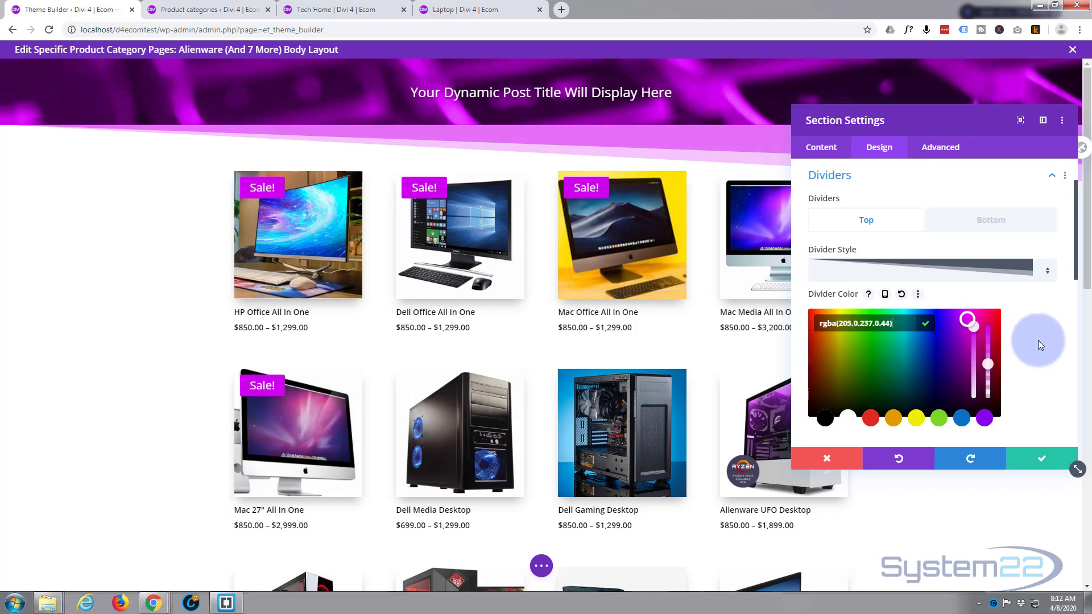
Step: Set the products section's top divider height to 50%
{"action": "scroll", "coordinate": [1039, 340], "scroll_direction": "down", "scroll_amount": 3}
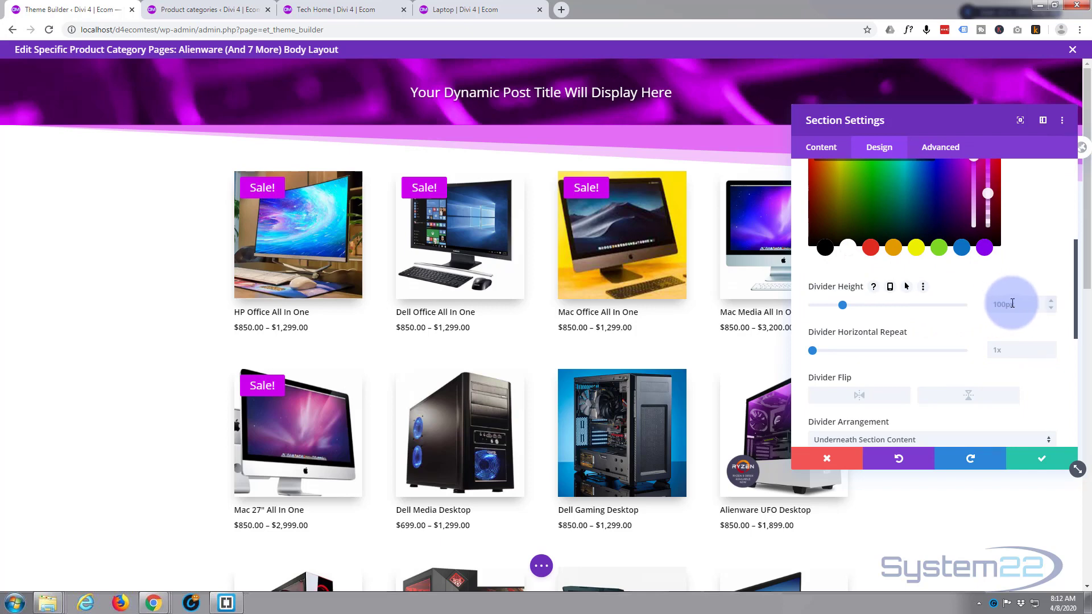
{"action": "left_click", "coordinate": [996, 304]}
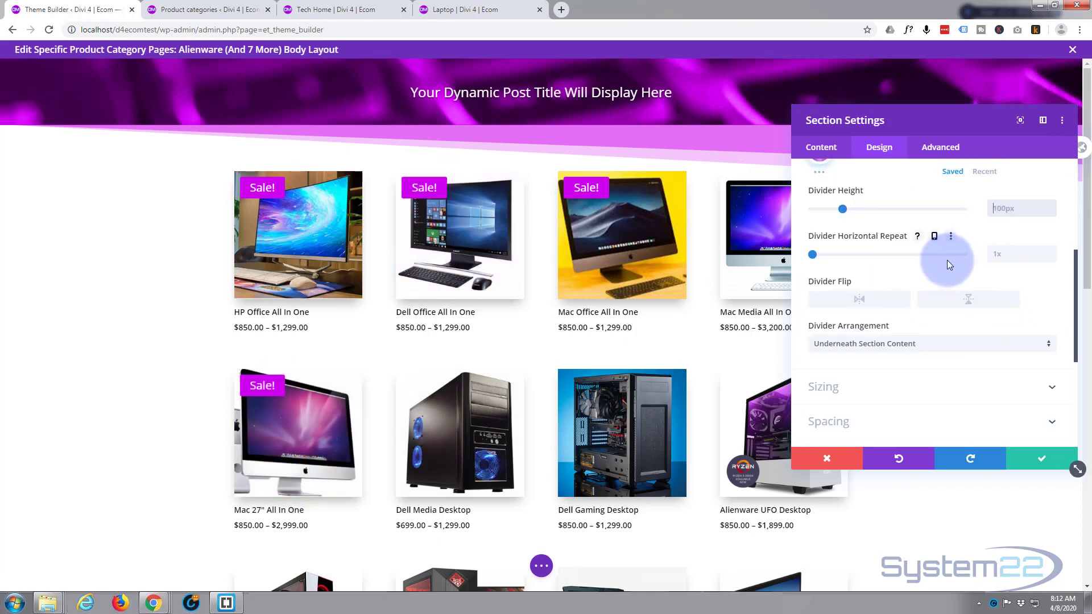
{"action": "scroll", "coordinate": [947, 260], "scroll_direction": "up", "scroll_amount": 1}
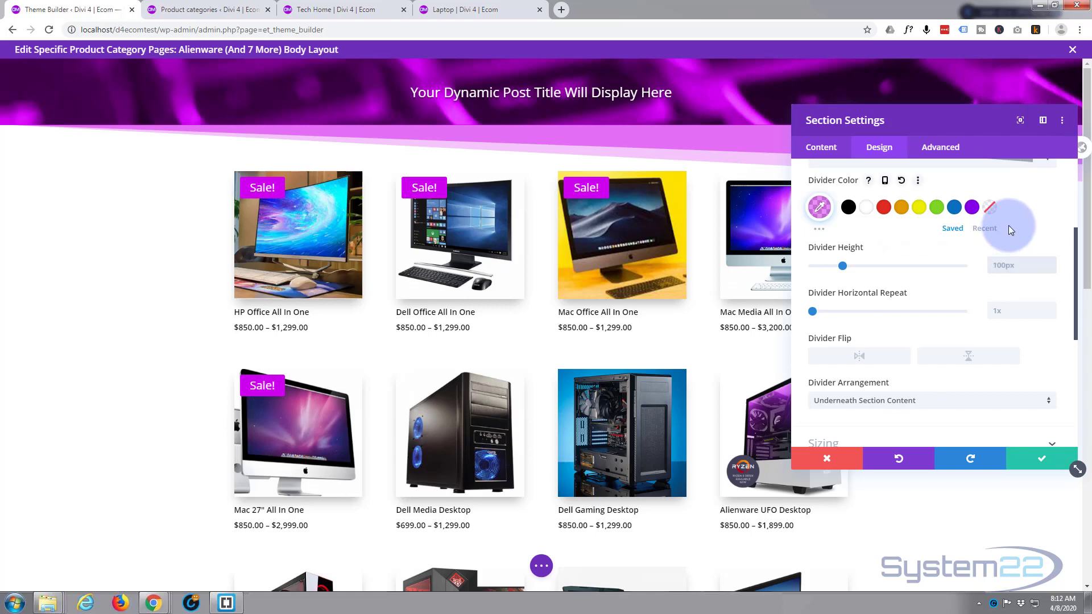
{"action": "type", "text": "50"}
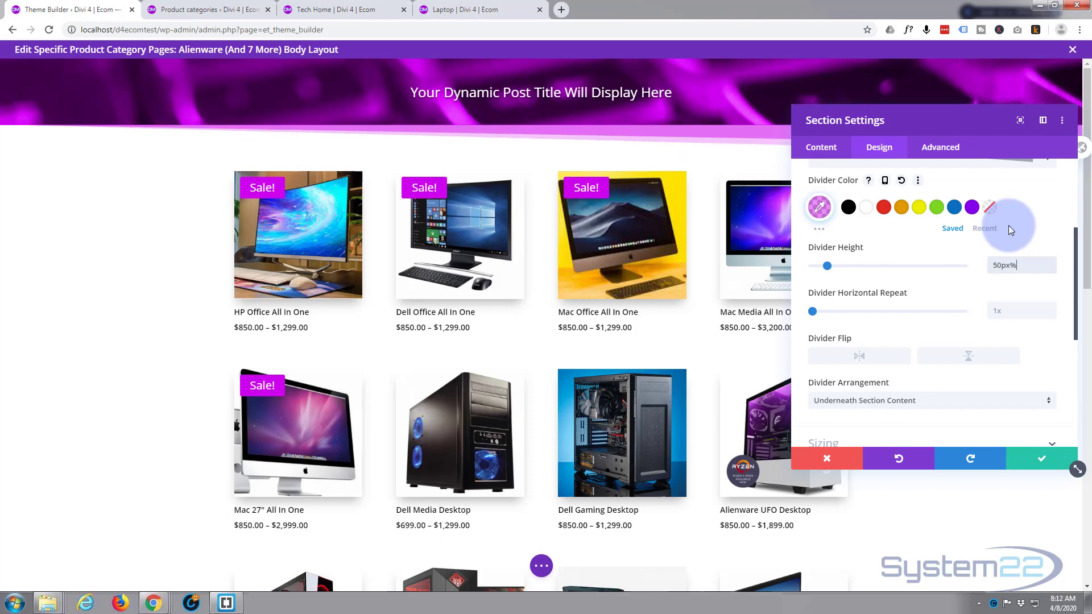
{"action": "type", "text": "%"}
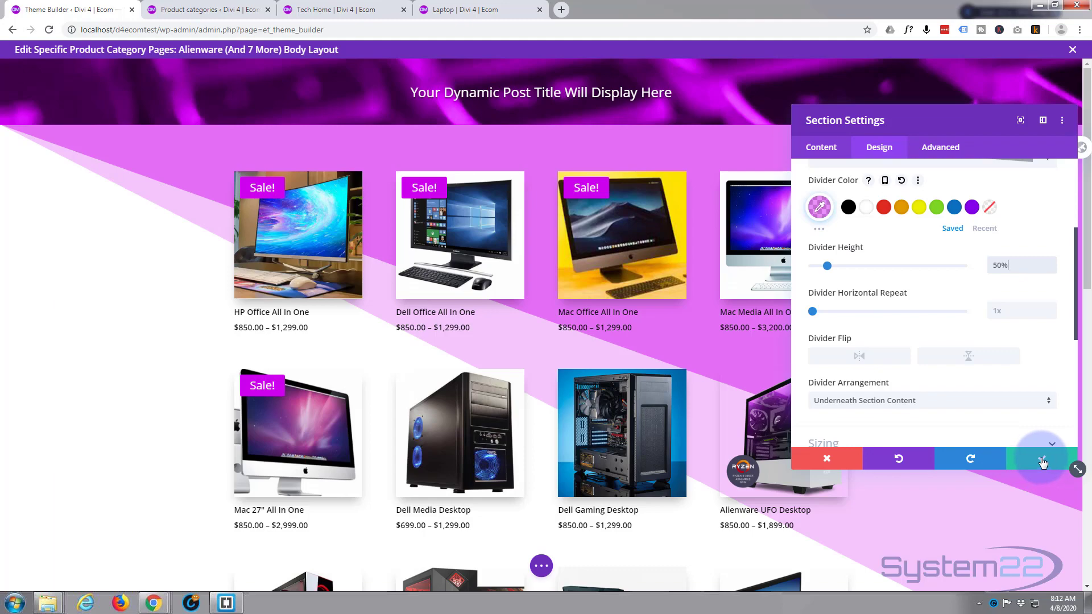
Step: Give the products section a bottom divider in the second style, the two-tone layered slant
{"action": "scroll", "coordinate": [963, 261], "scroll_direction": "up", "scroll_amount": 3}
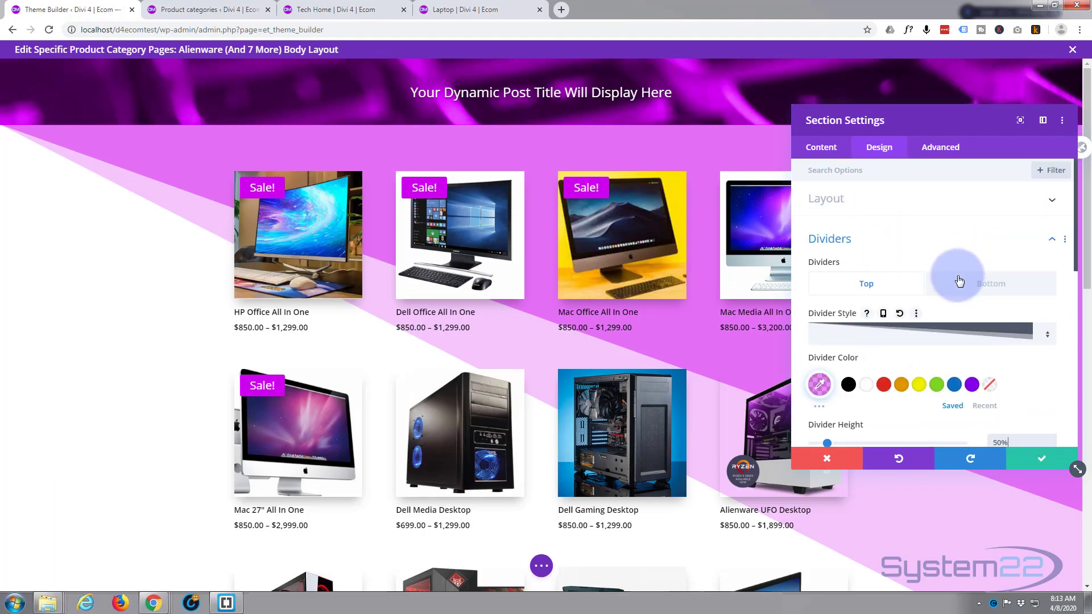
{"action": "left_click", "coordinate": [960, 281]}
{"action": "left_click", "coordinate": [120, 337]}
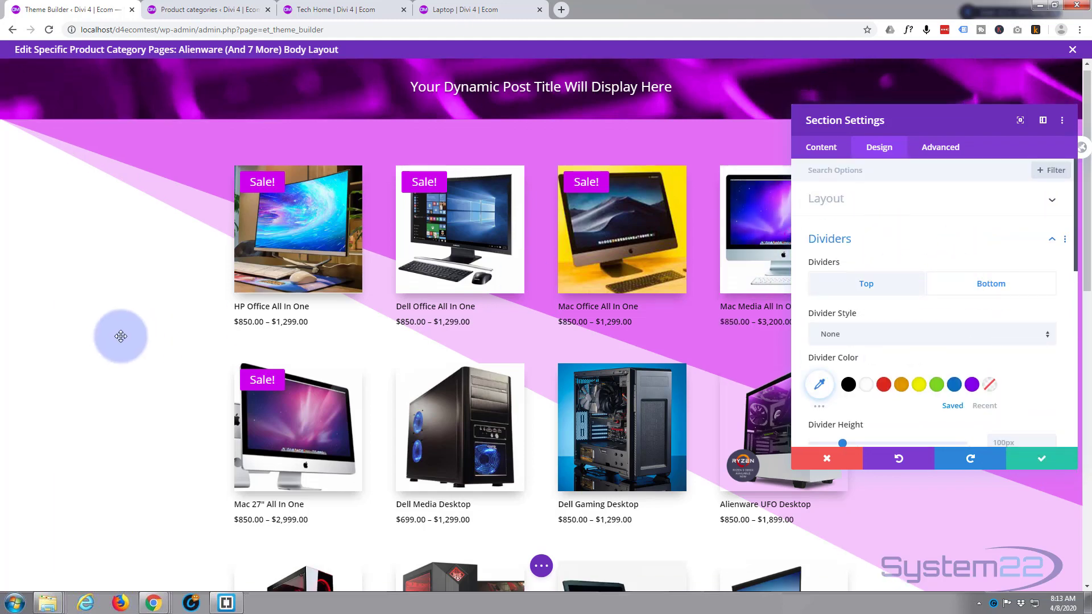
{"action": "scroll", "coordinate": [120, 337], "scroll_direction": "down", "scroll_amount": 12}
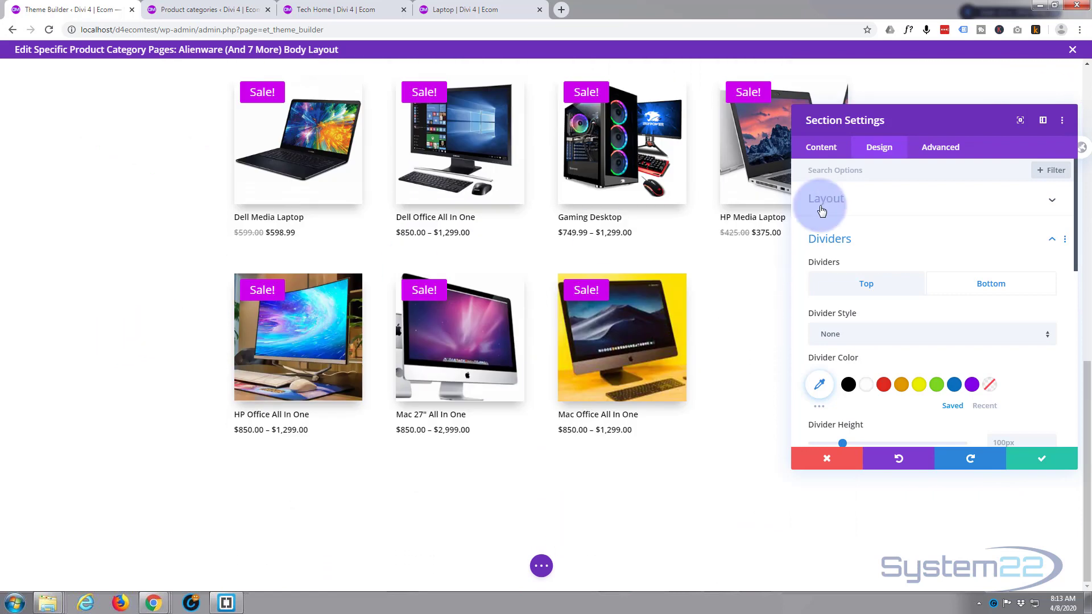
{"action": "left_click", "coordinate": [951, 336]}
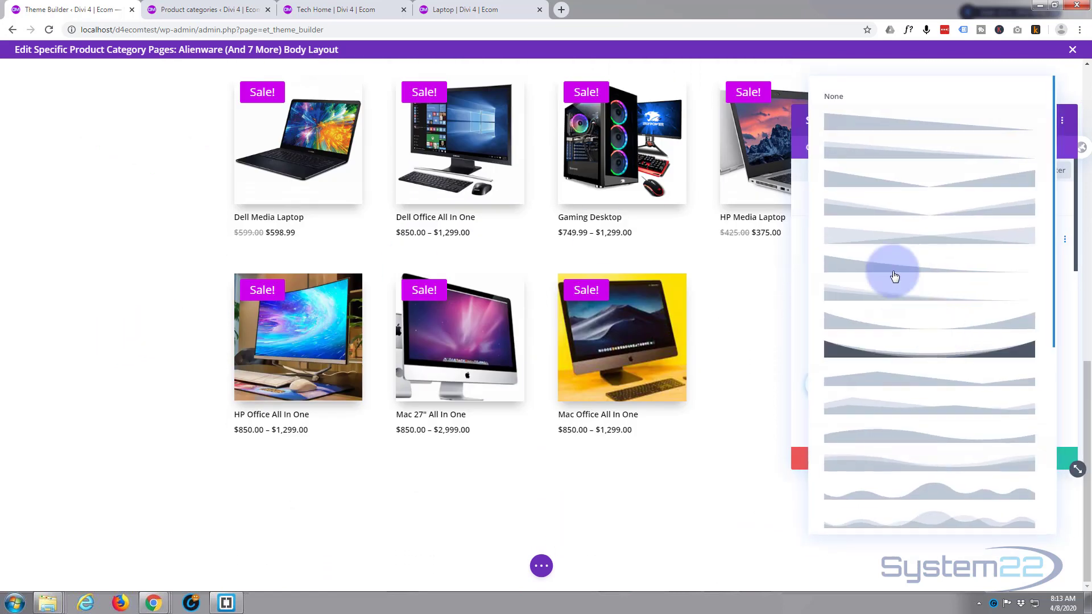
{"action": "left_click", "coordinate": [867, 159]}
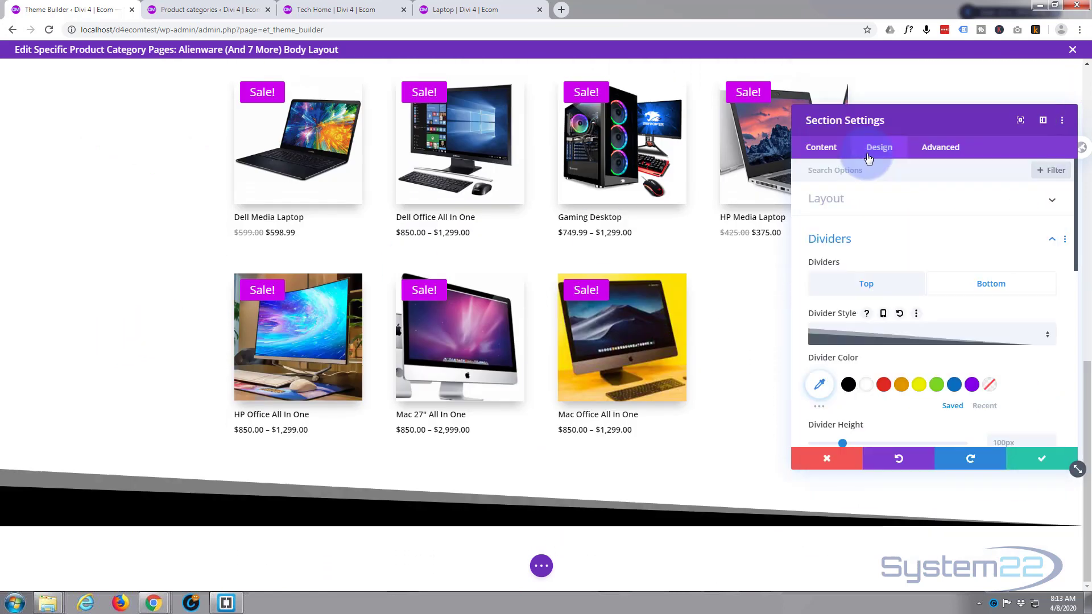
Step: Set the bottom divider's color to blue #0c71c3 and reduce its opacity to 0.53
{"action": "left_click", "coordinate": [955, 388]}
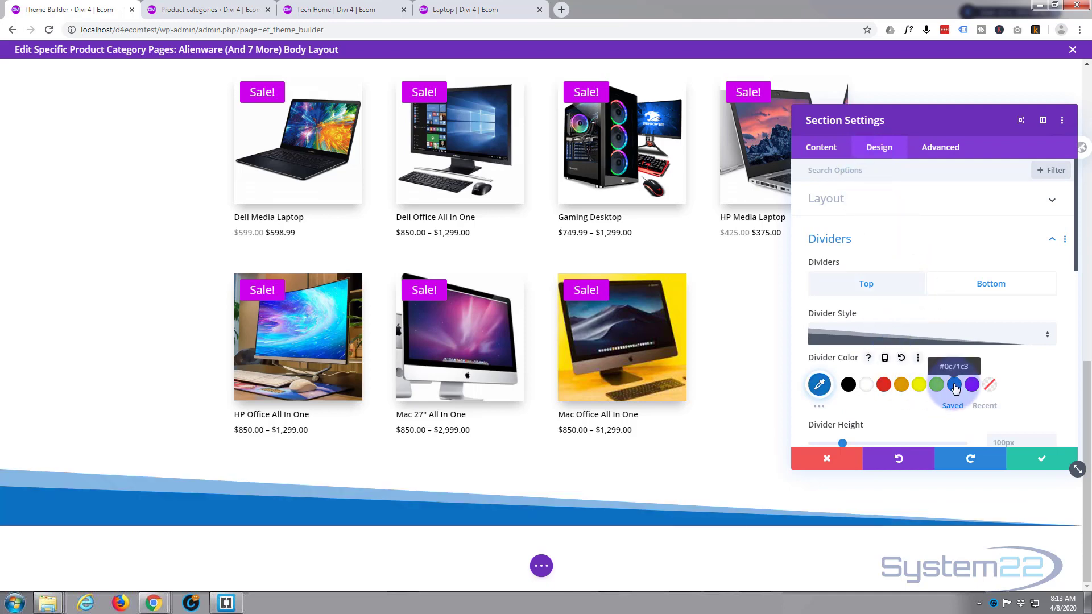
{"action": "left_click", "coordinate": [824, 389]}
{"action": "scroll", "coordinate": [1035, 361], "scroll_direction": "down", "scroll_amount": 2}
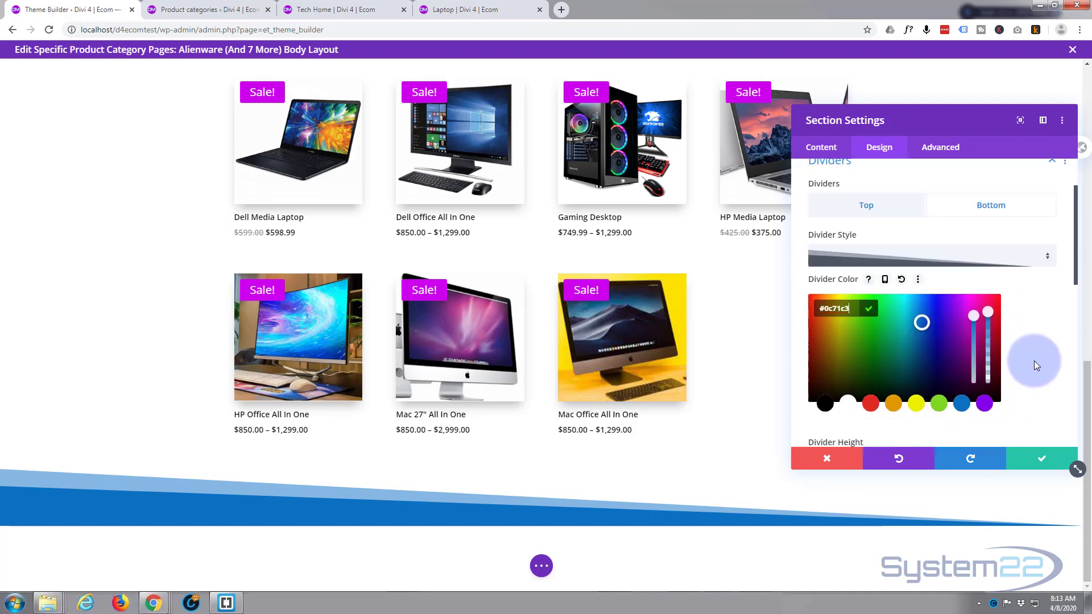
{"action": "left_click_drag", "start_coordinate": [989, 294], "coordinate": [1012, 332]}
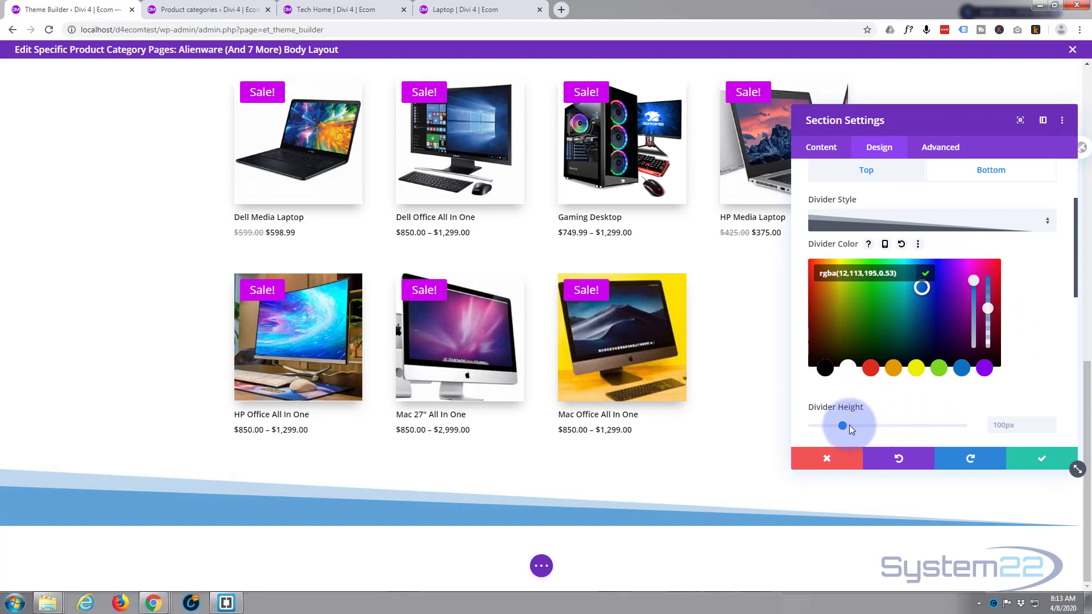
{"action": "left_click", "coordinate": [1019, 400]}
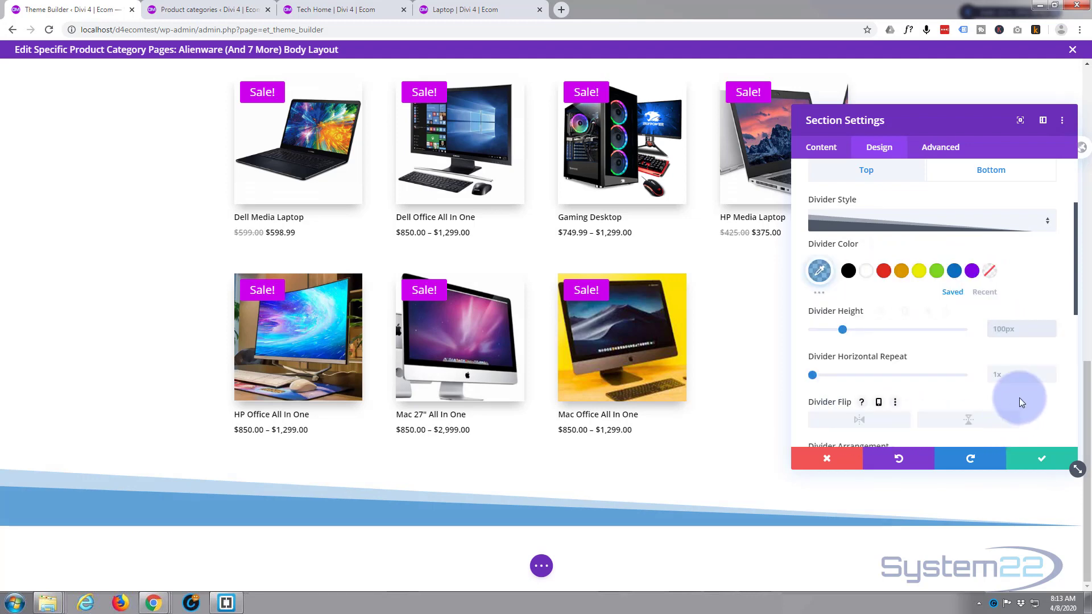
Step: Set the products section's bottom divider height to 50% and save the section settings
{"action": "scroll", "coordinate": [968, 384], "scroll_direction": "up", "scroll_amount": 3}
{"action": "scroll", "coordinate": [975, 367], "scroll_direction": "down", "scroll_amount": 3}
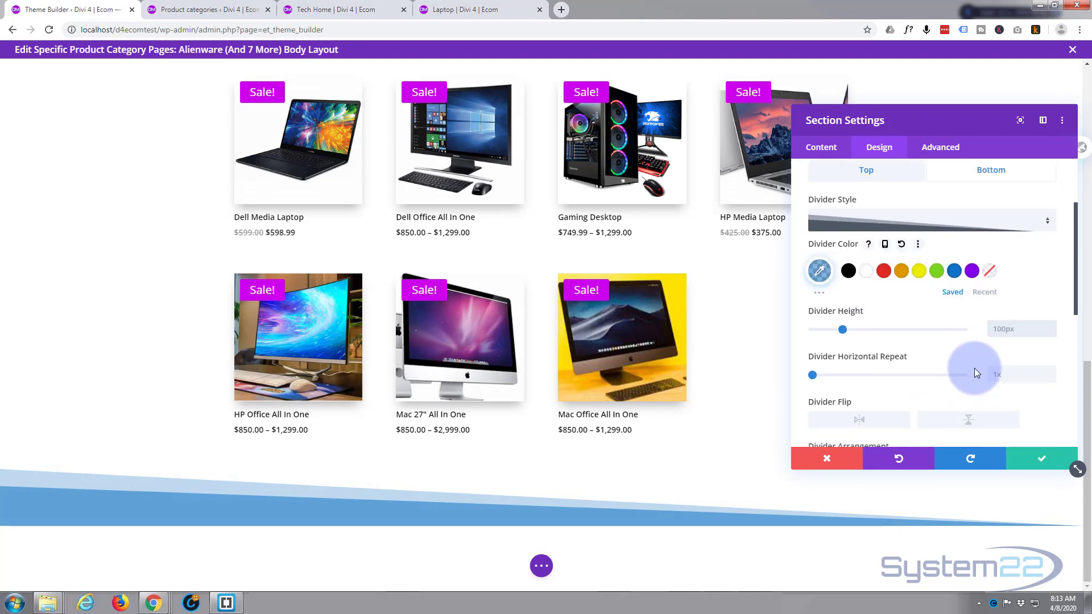
{"action": "left_click", "coordinate": [1001, 329]}
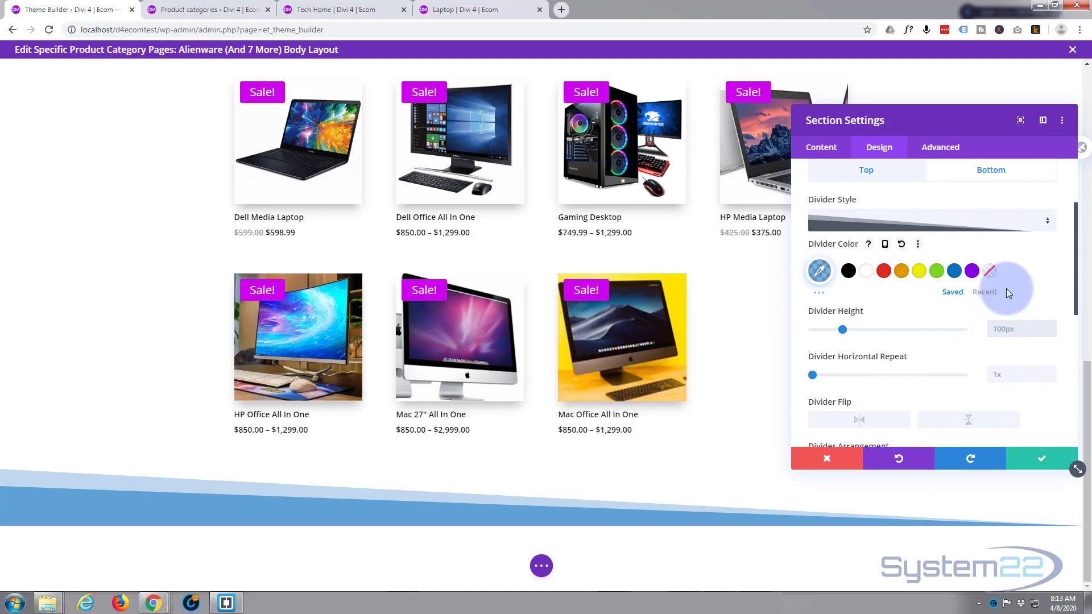
{"action": "type", "text": "px%"}
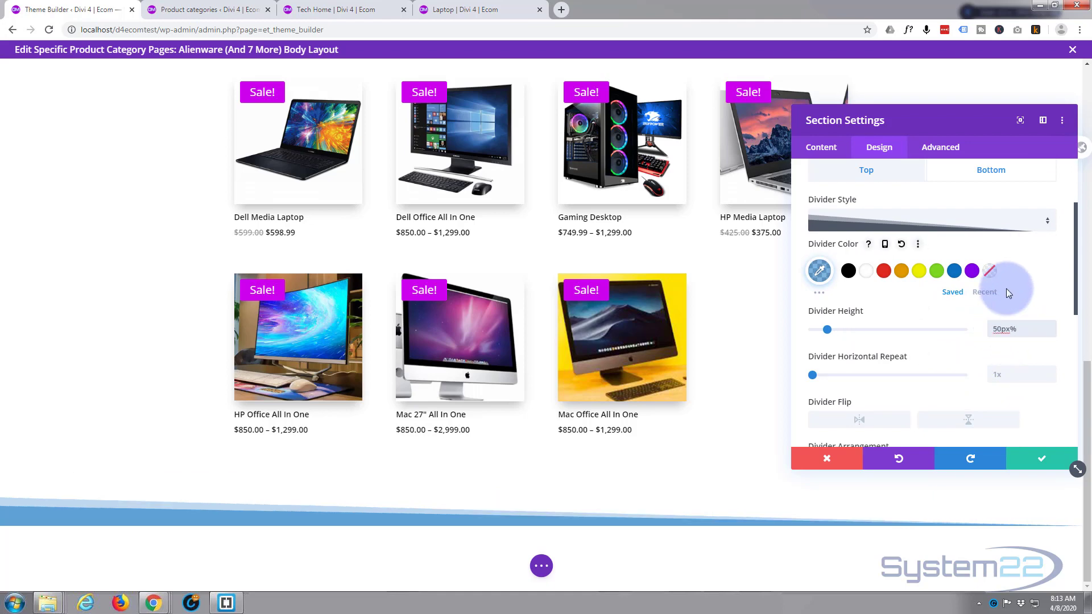
{"action": "left_click", "coordinate": [1009, 293]}
{"action": "scroll", "coordinate": [743, 327], "scroll_direction": "up", "scroll_amount": 2}
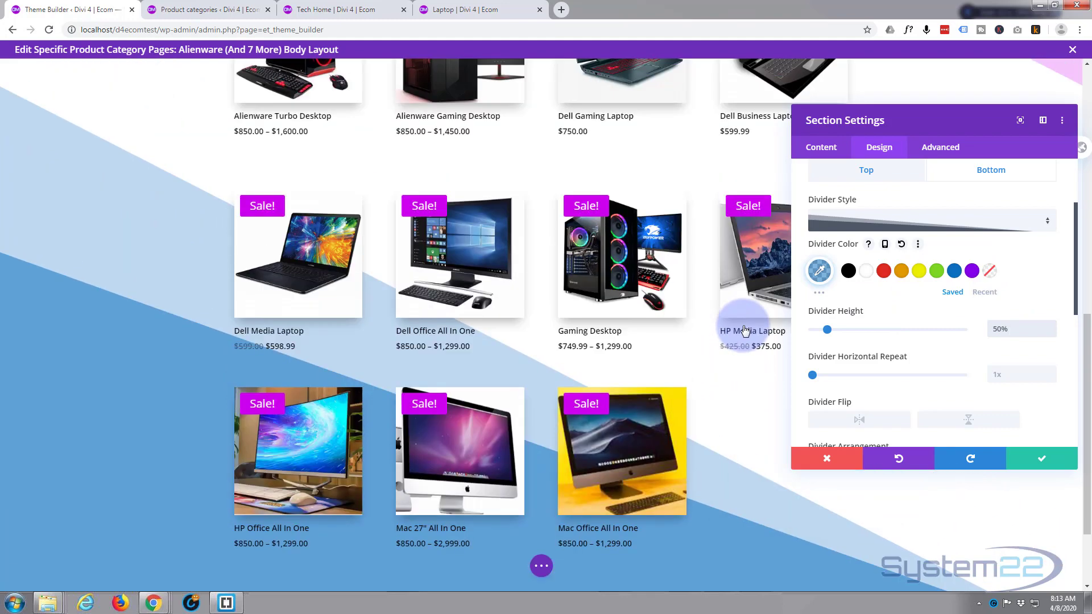
{"action": "scroll", "coordinate": [745, 331], "scroll_direction": "up", "scroll_amount": 10}
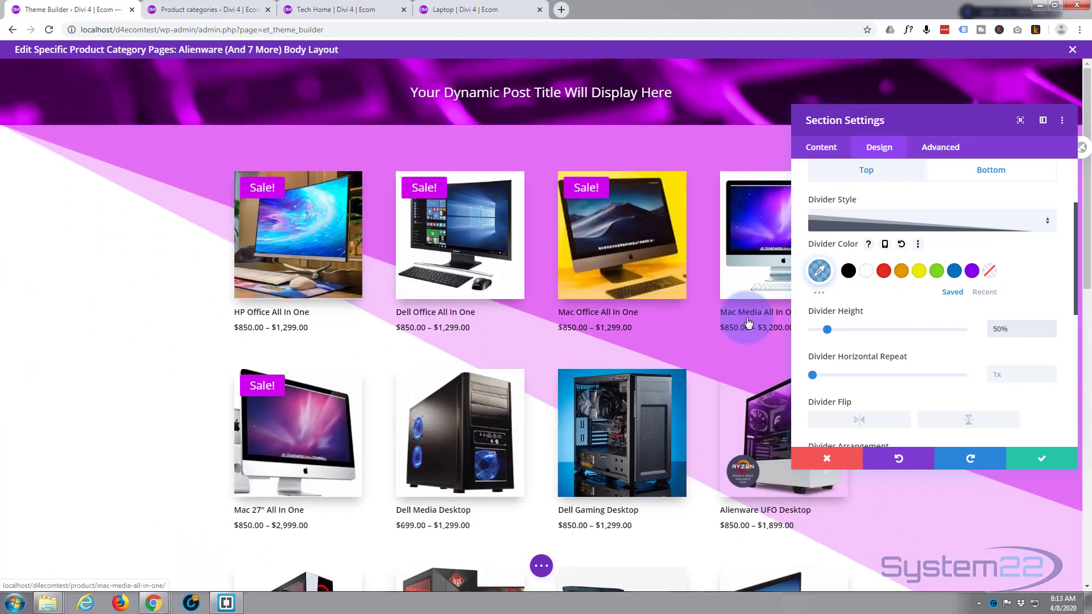
{"action": "left_click", "coordinate": [1042, 459]}
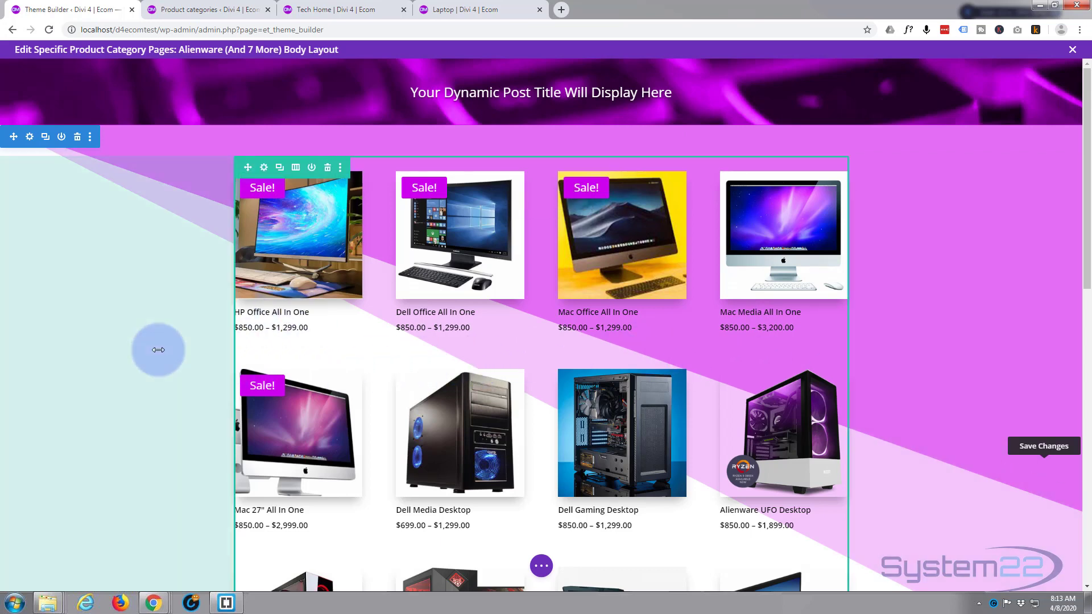
Step: Save the body layout, close the layout editor and save the Theme Builder changes
{"action": "scroll", "coordinate": [158, 350], "scroll_direction": "down", "scroll_amount": 4}
{"action": "scroll", "coordinate": [156, 350], "scroll_direction": "up", "scroll_amount": 4}
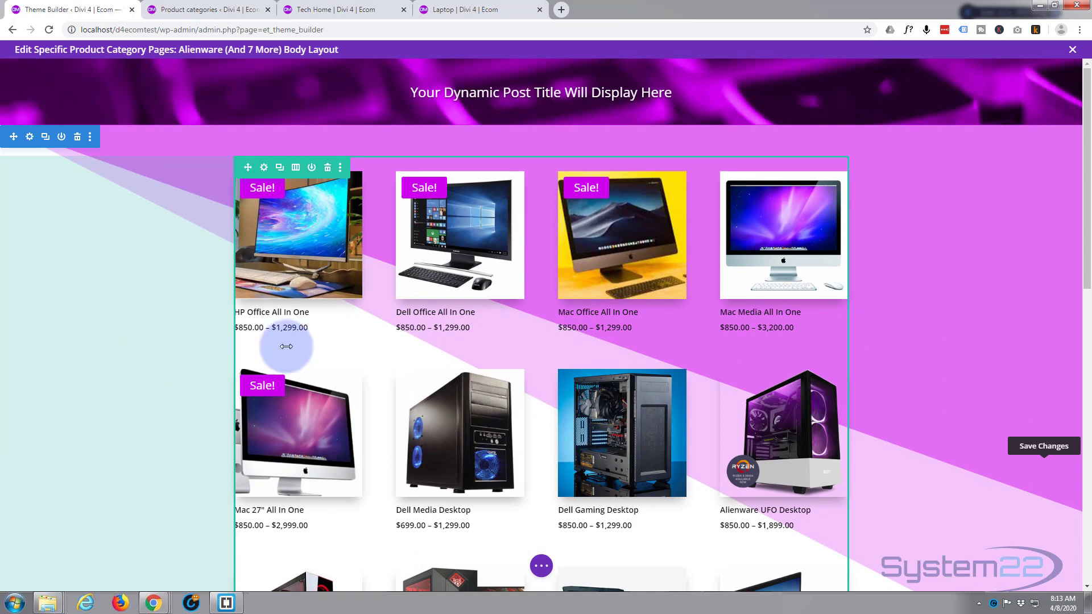
{"action": "left_click", "coordinate": [539, 567]}
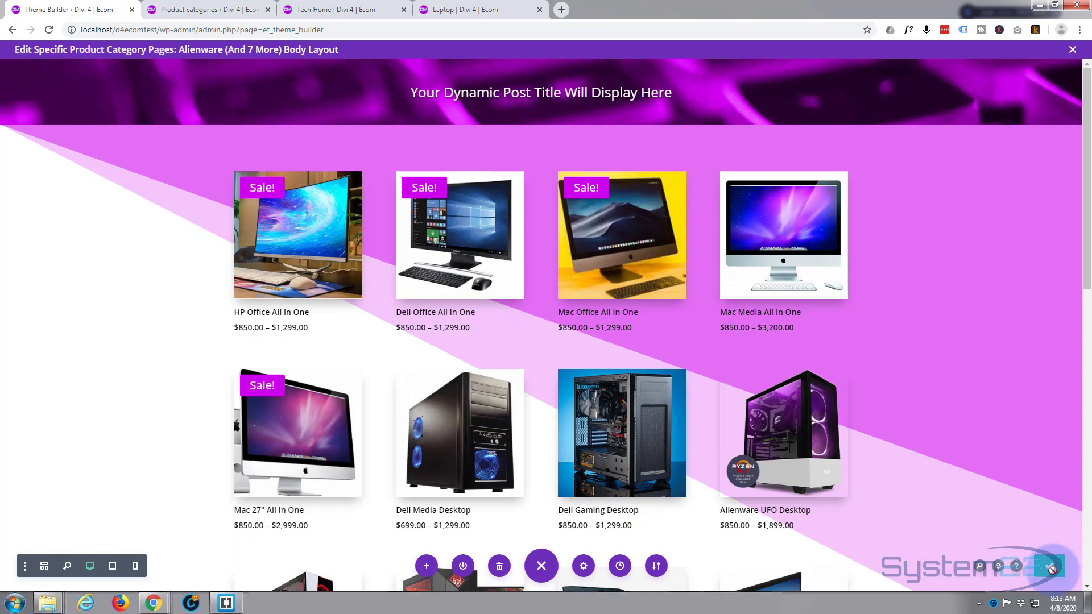
{"action": "left_click", "coordinate": [1073, 51]}
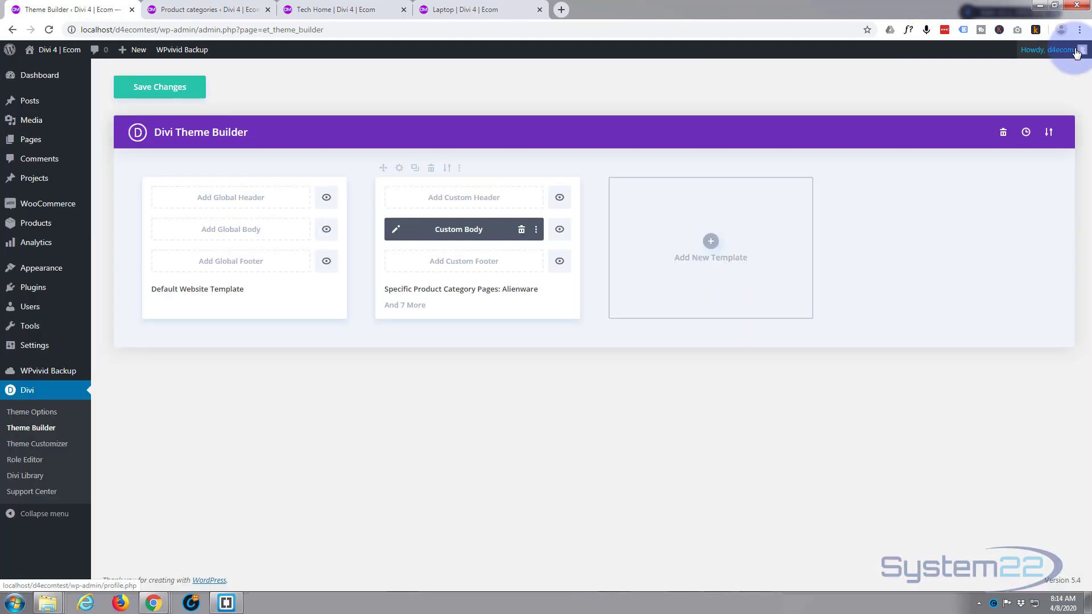
{"action": "left_click", "coordinate": [156, 88]}
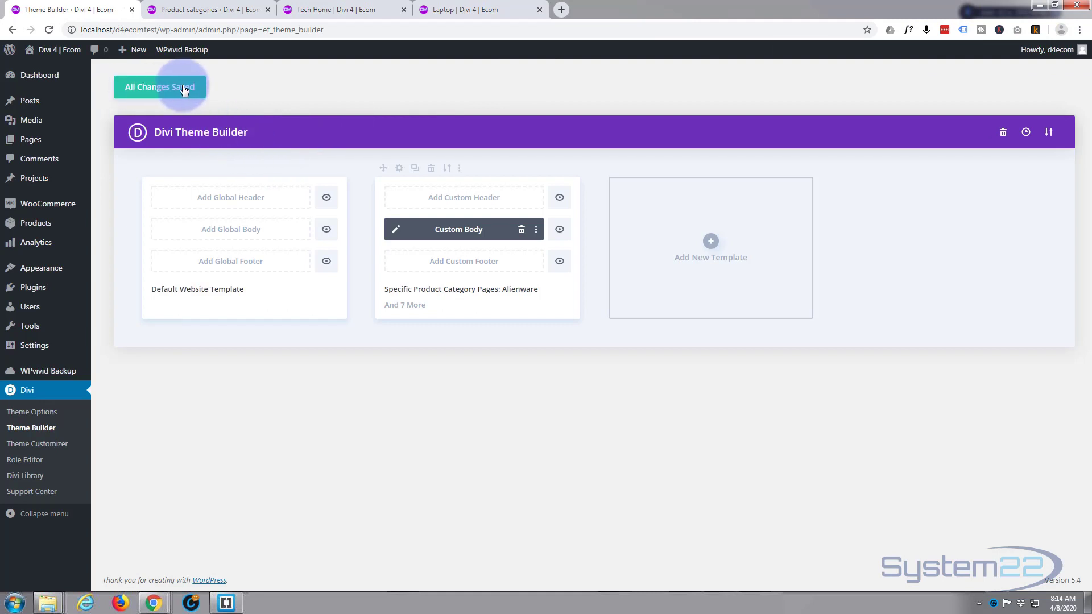
Step: Check the live Laptop category page's title, product grids and section dividers from header to footer
{"action": "left_click", "coordinate": [466, 10]}
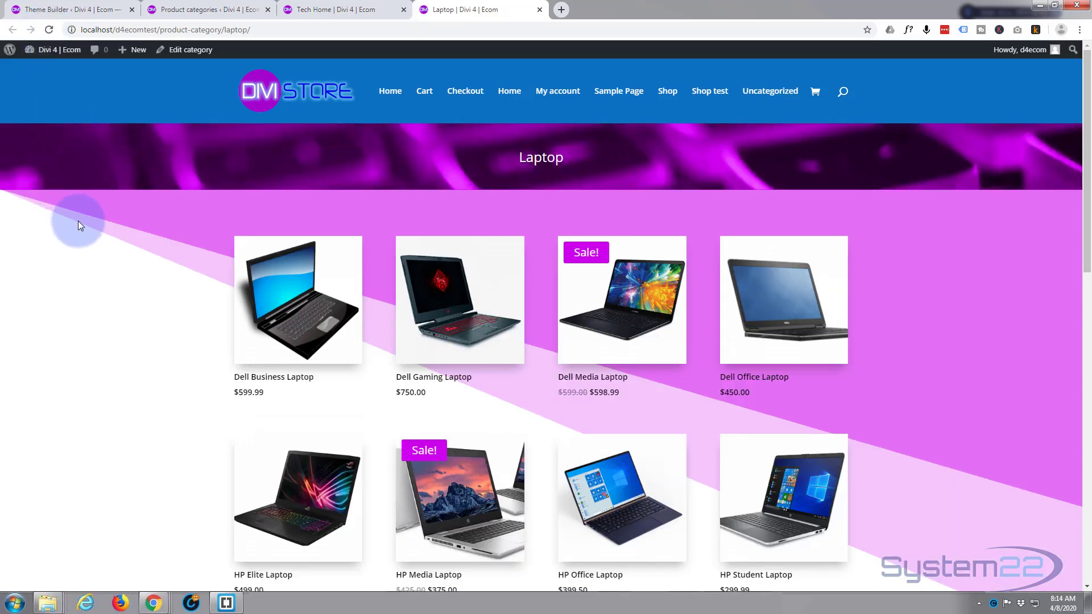
{"action": "scroll", "coordinate": [80, 220], "scroll_direction": "down", "scroll_amount": 5}
{"action": "scroll", "coordinate": [81, 219], "scroll_direction": "down", "scroll_amount": 6}
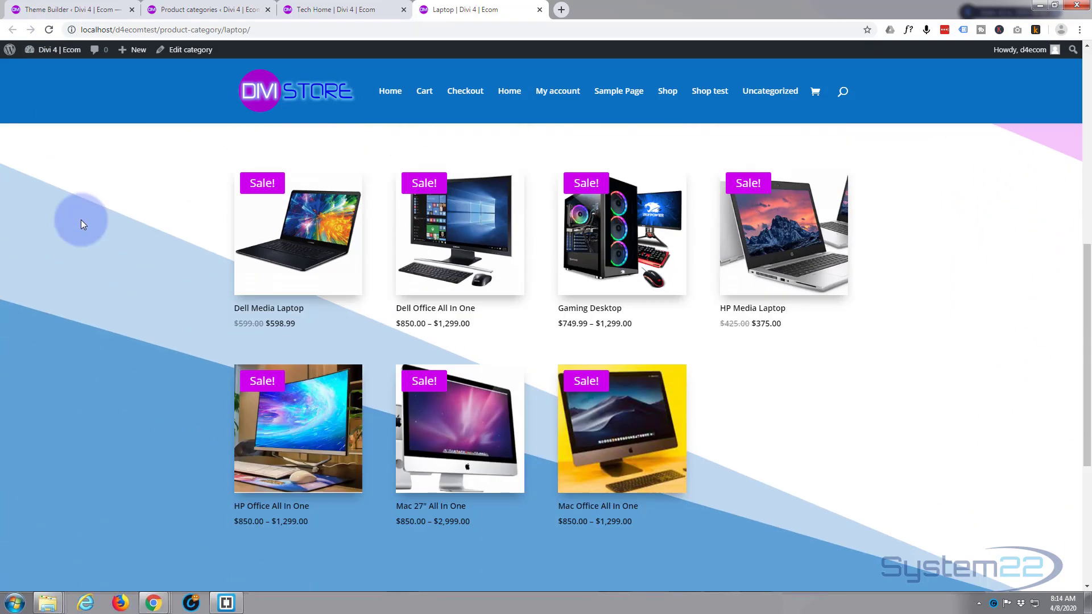
{"action": "scroll", "coordinate": [81, 221], "scroll_direction": "up", "scroll_amount": 4}
{"action": "scroll", "coordinate": [81, 222], "scroll_direction": "up", "scroll_amount": 8}
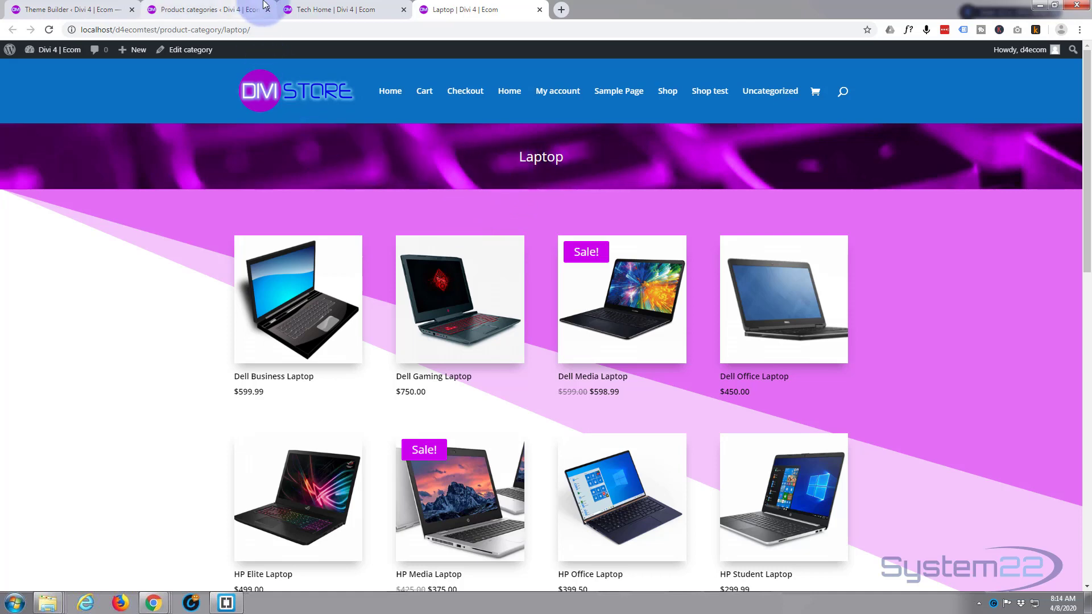
Step: Open the Alienware product category's live page in a new tab and examine its title, products and dividers
{"action": "left_click", "coordinate": [199, 11]}
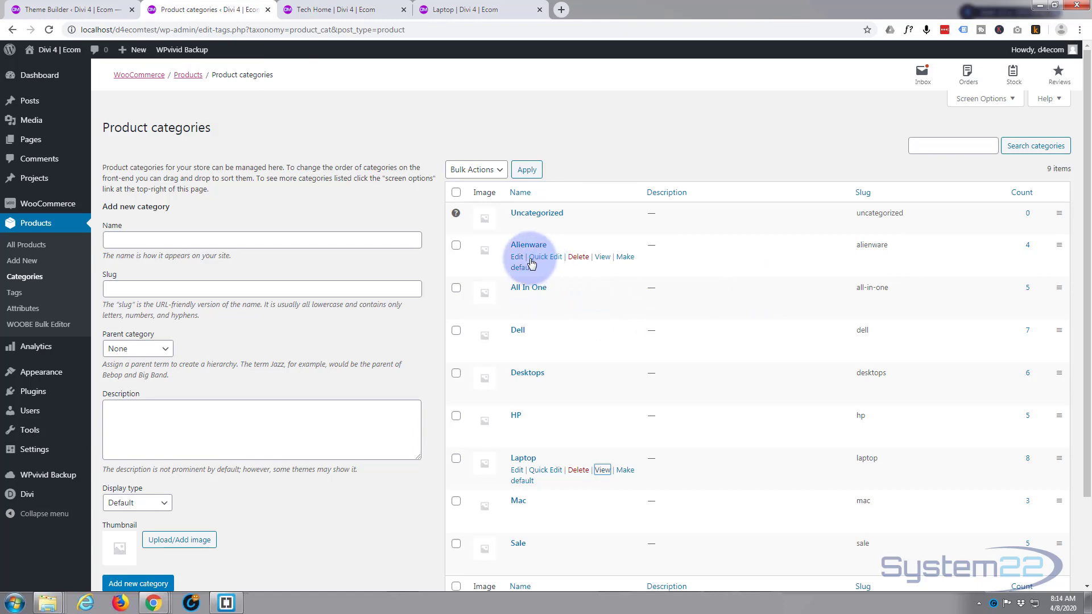
{"action": "left_click", "coordinate": [602, 257], "text": "ctrl"}
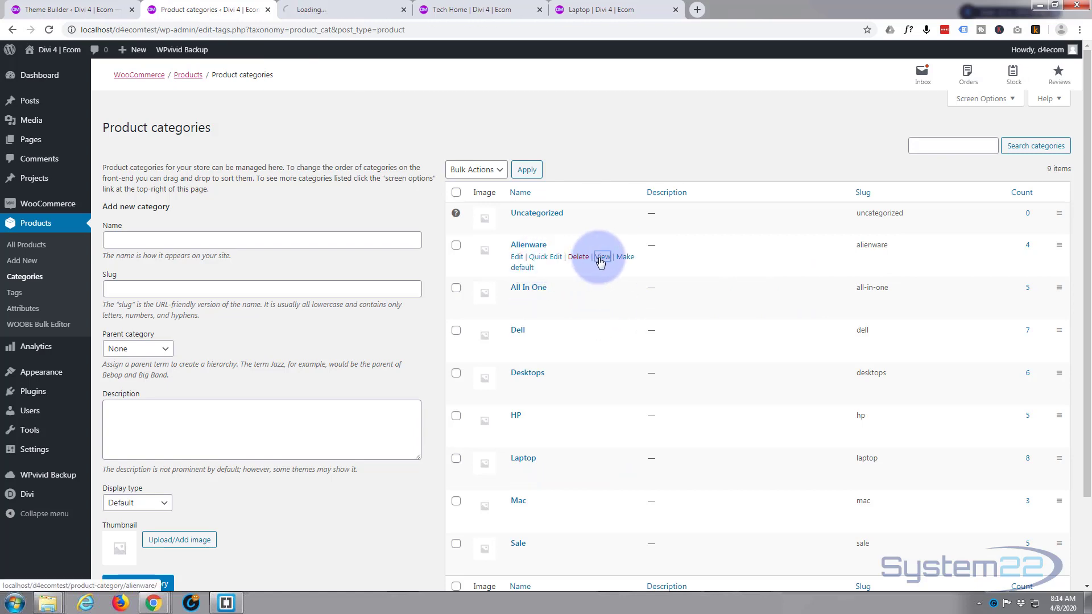
{"action": "left_click", "coordinate": [342, 9]}
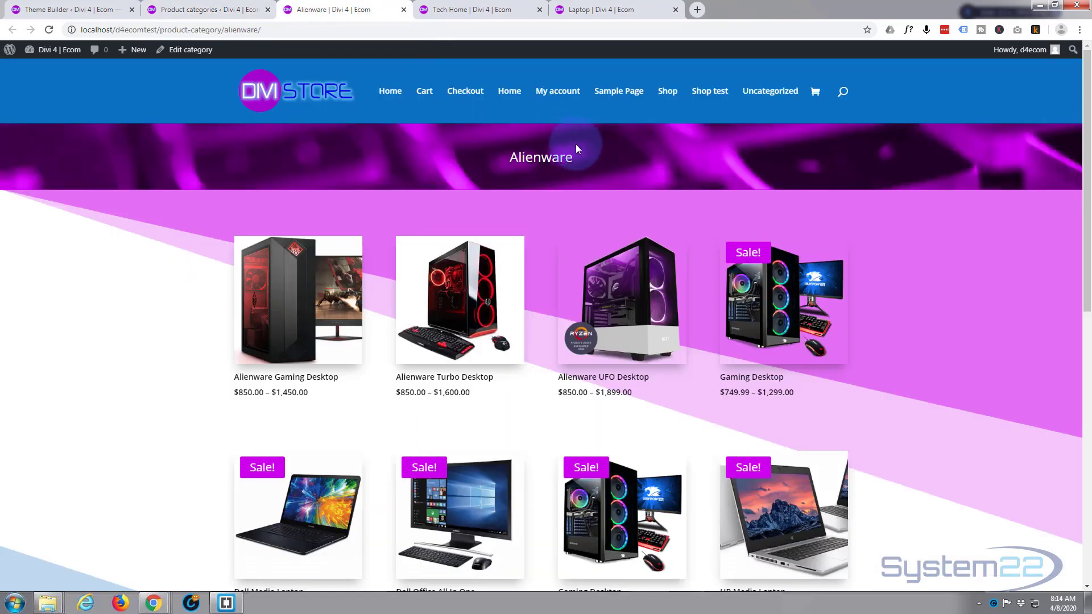
{"action": "scroll", "coordinate": [350, 266], "scroll_direction": "down", "scroll_amount": 7}
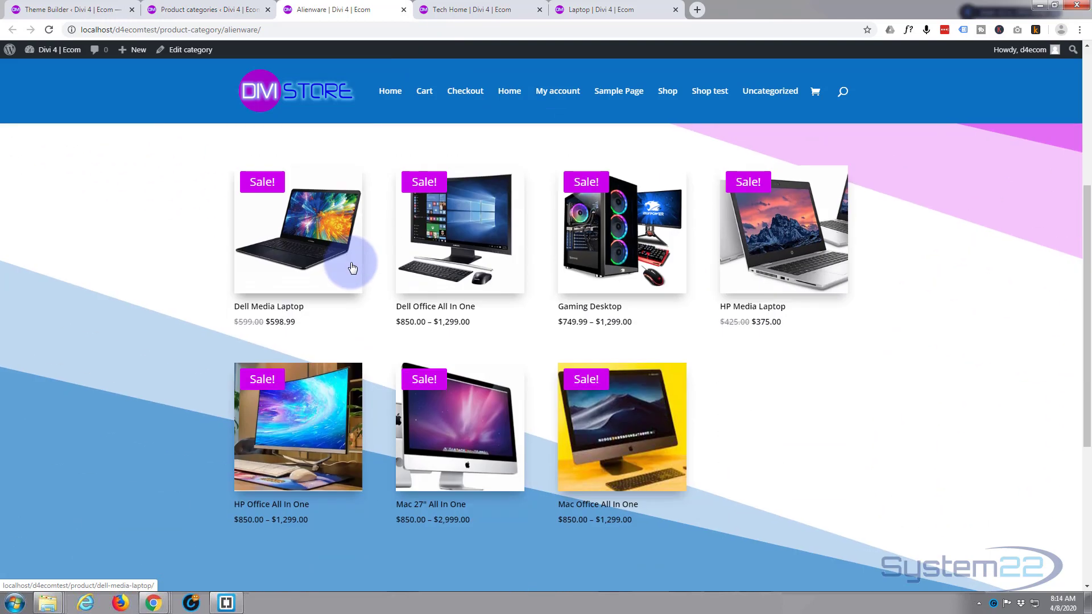
{"action": "scroll", "coordinate": [353, 268], "scroll_direction": "up", "scroll_amount": 2}
{"action": "scroll", "coordinate": [354, 268], "scroll_direction": "up", "scroll_amount": 4}
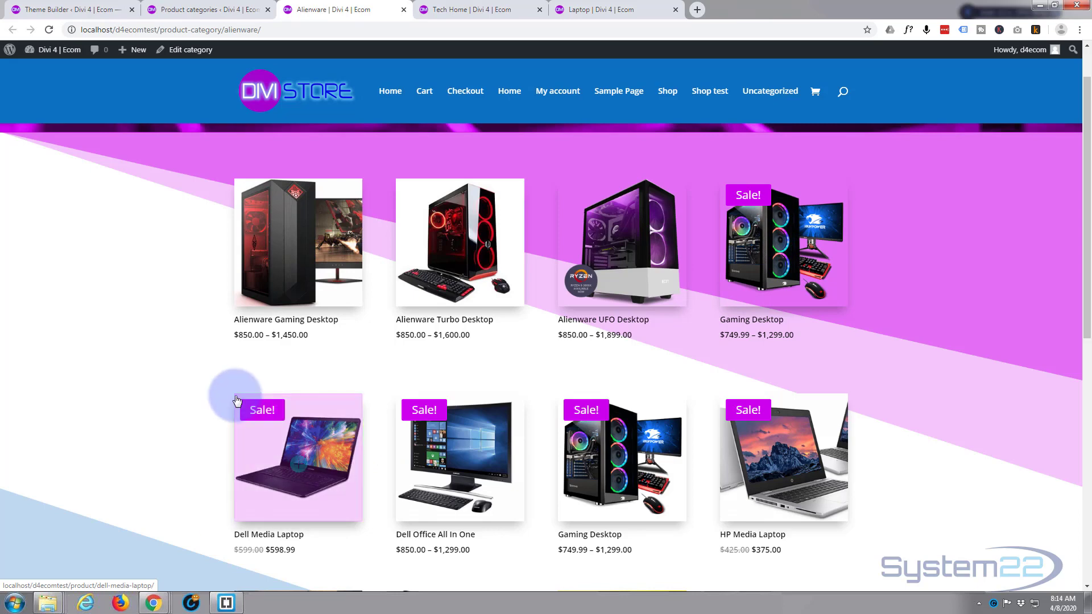
{"action": "scroll", "coordinate": [152, 401], "scroll_direction": "up", "scroll_amount": 1}
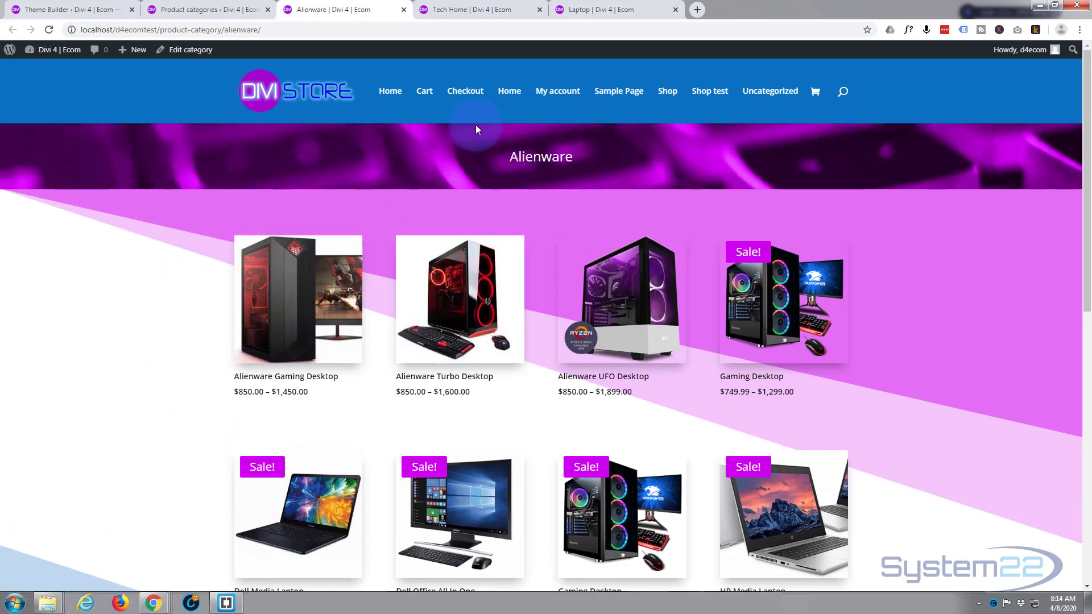
Step: Revisit the Theme Builder template overview and the live Laptop category page
{"action": "left_click", "coordinate": [88, 14]}
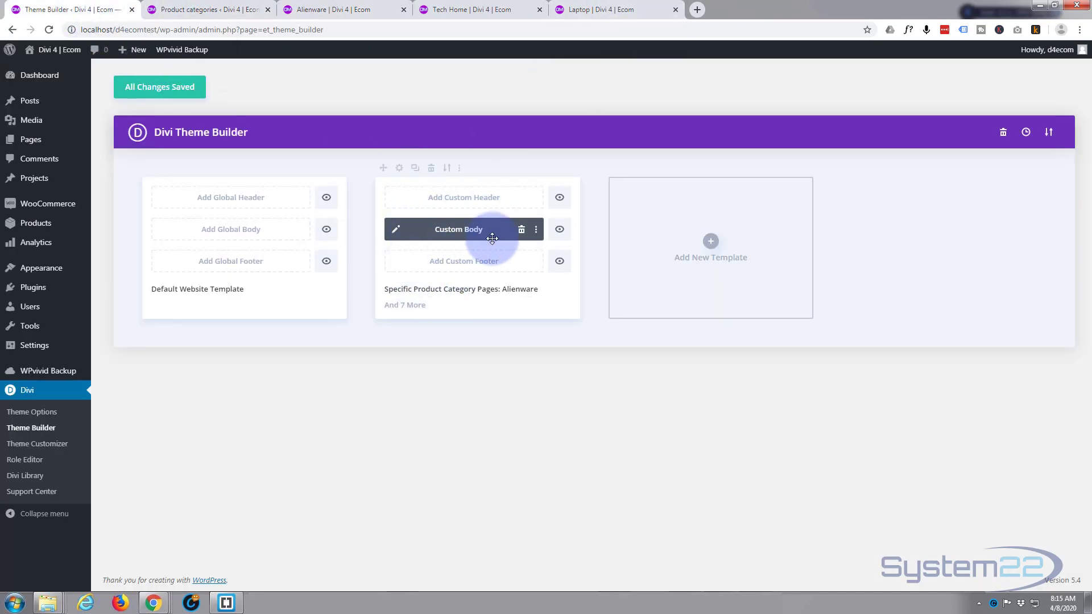
{"action": "left_click", "coordinate": [630, 8]}
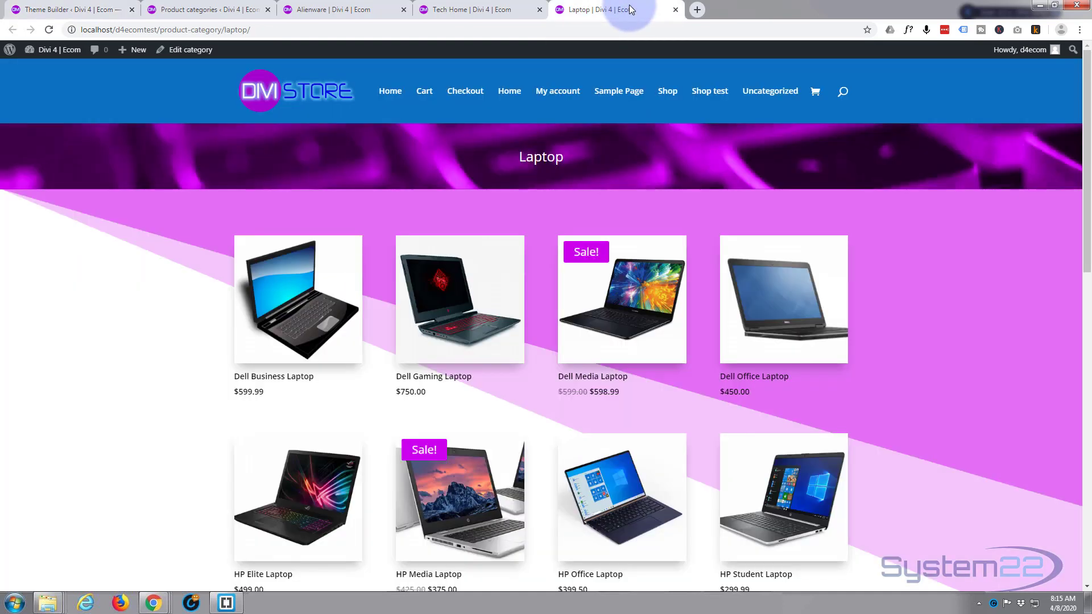